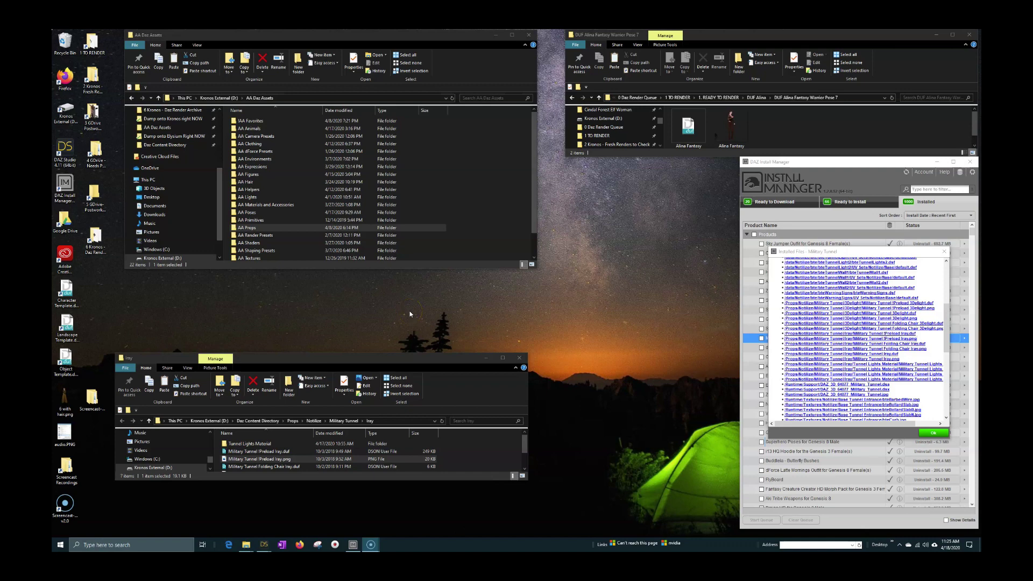
- Close the Iray folder window and reopen Military Tunnel's installed files to reach its Iray link
{"action": "left_click", "coordinate": [519, 358]}
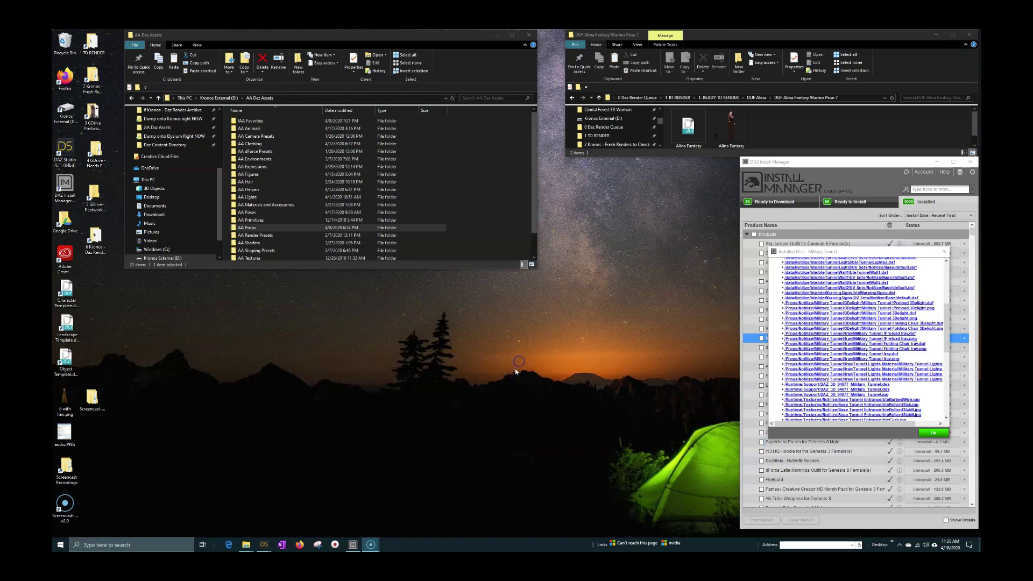
{"action": "left_click", "coordinate": [929, 433]}
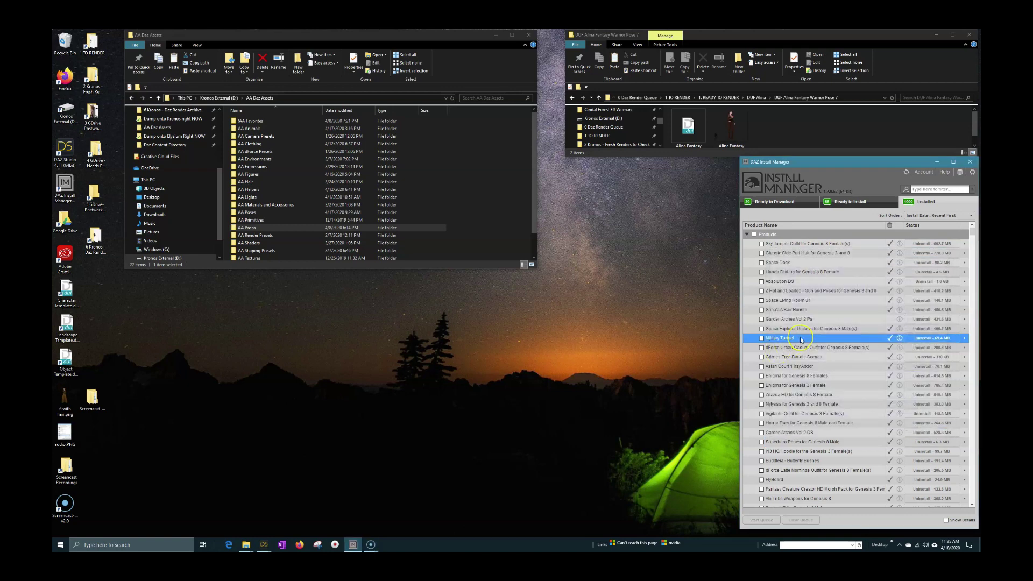
{"action": "mouse_move", "coordinate": [801, 340]}
{"action": "right_click", "coordinate": [801, 340]}
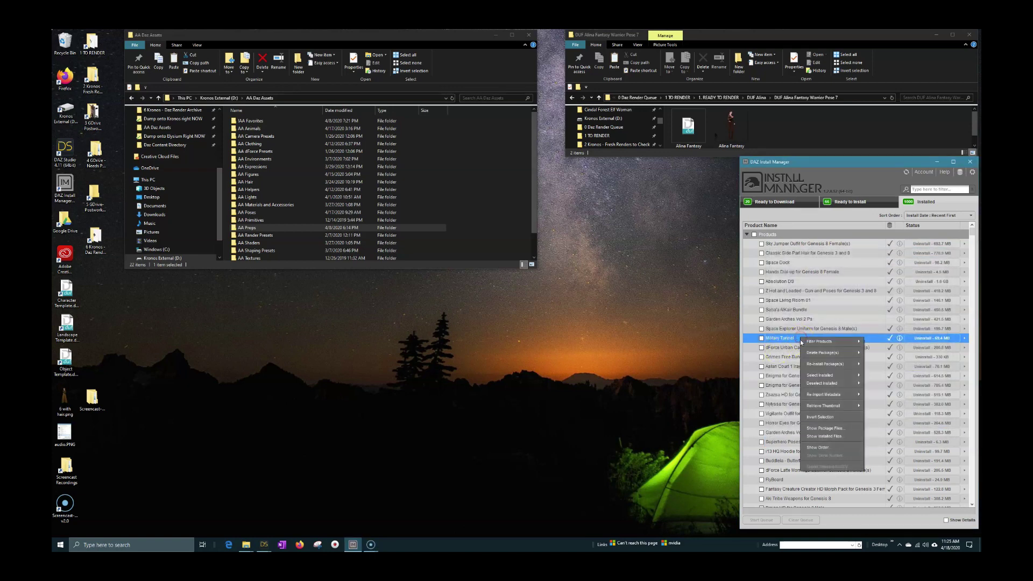
{"action": "left_click", "coordinate": [821, 439]}
{"action": "left_click", "coordinate": [916, 401]}
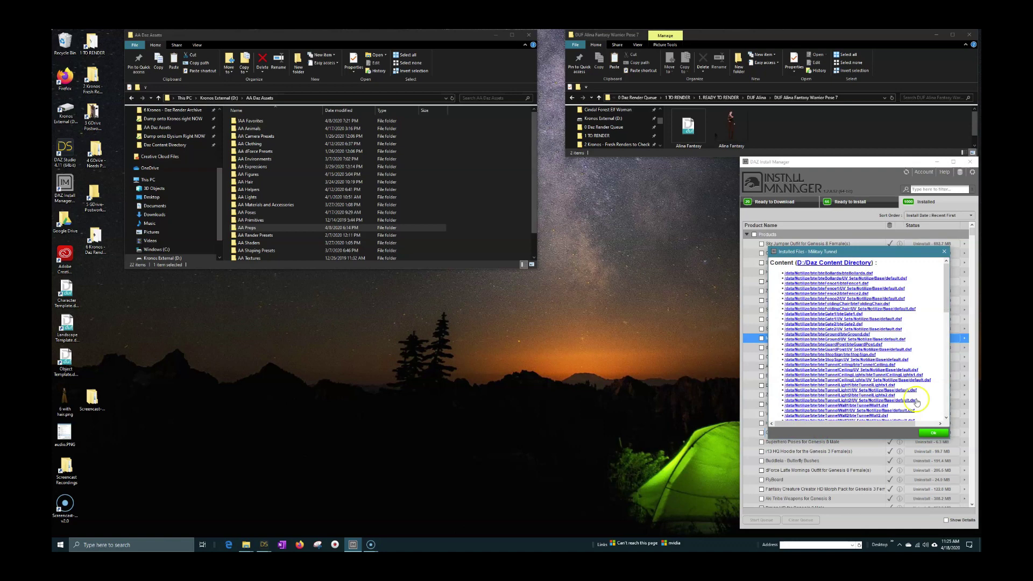
{"action": "scroll", "coordinate": [917, 401], "scroll_direction": "down", "scroll_amount": 10}
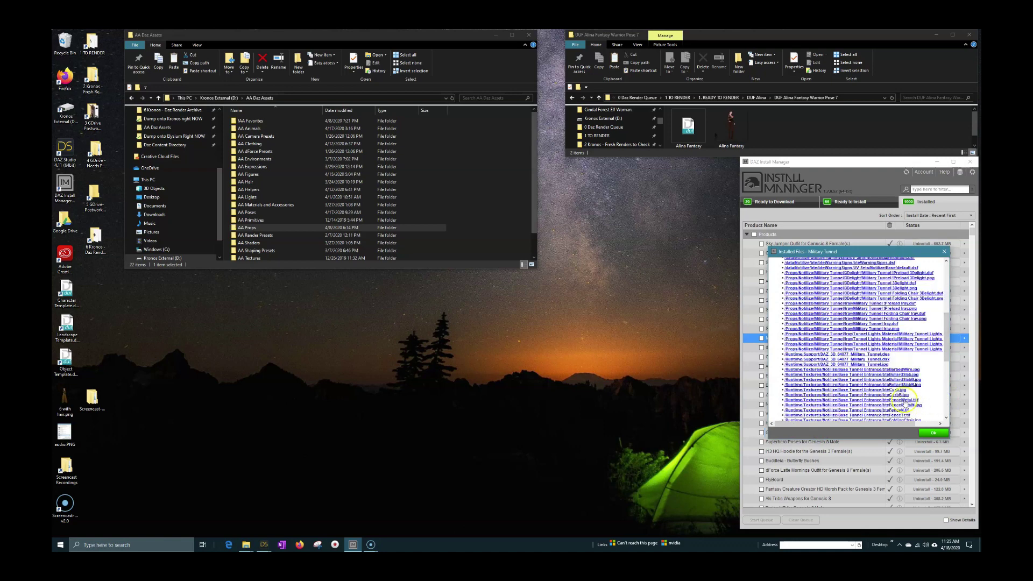
{"action": "left_click", "coordinate": [801, 300]}
- Find the Military Tunnel folder under Notilize and go to AA Environments > Architecture > 3. SCIFI
{"action": "left_click", "coordinate": [792, 308]}
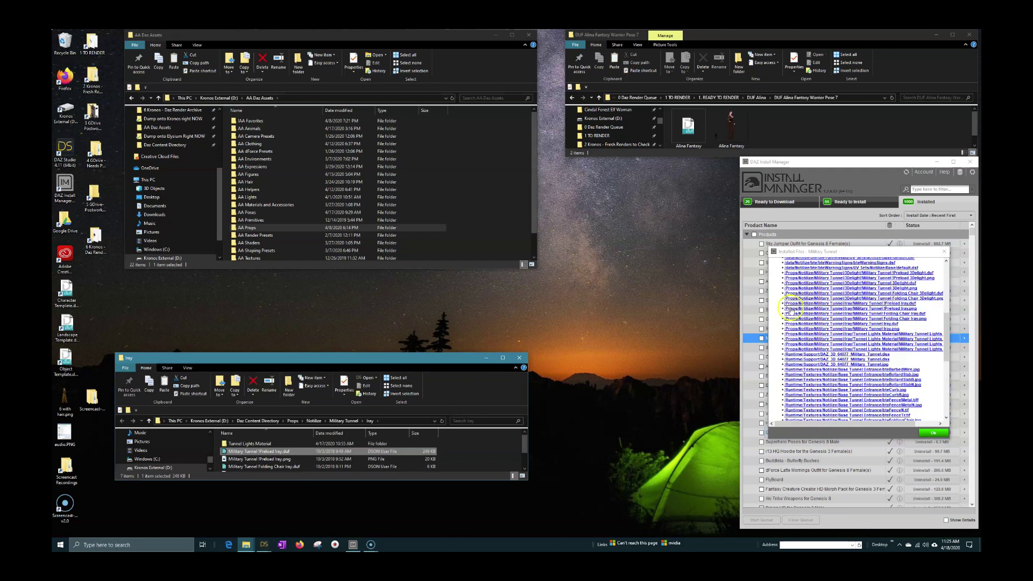
{"action": "left_click", "coordinate": [318, 421]}
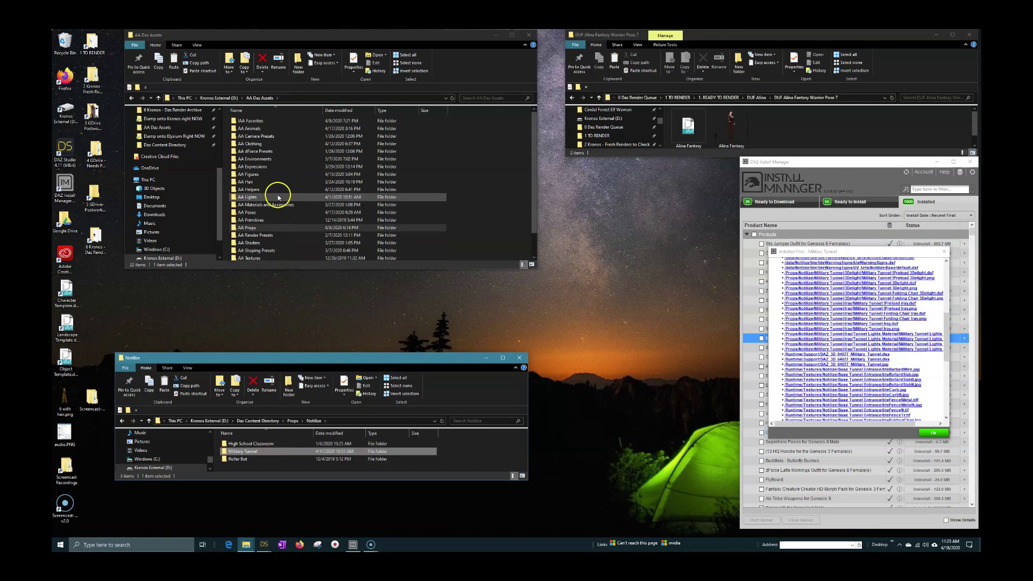
{"action": "double_click", "coordinate": [252, 159]}
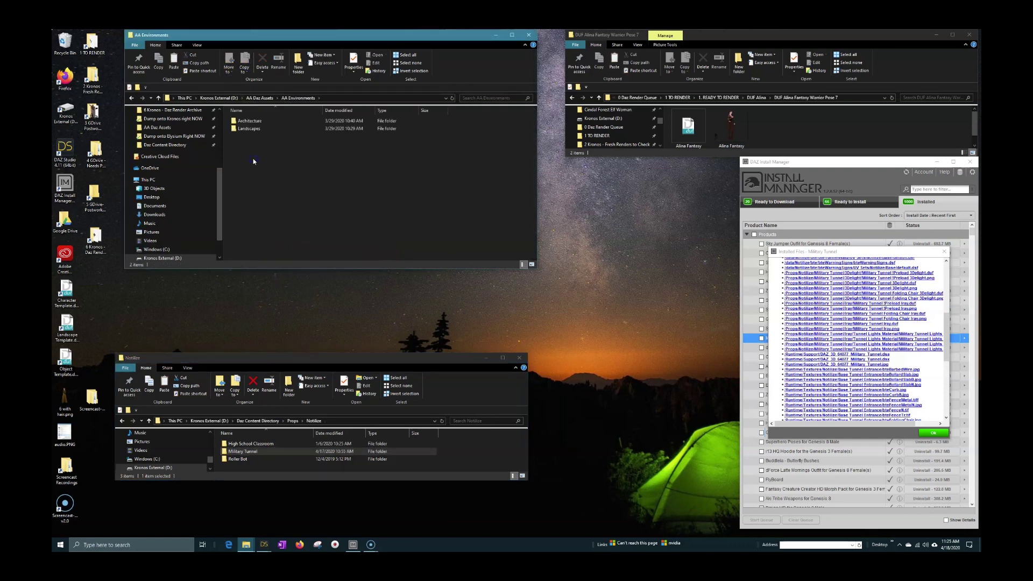
{"action": "double_click", "coordinate": [252, 121]}
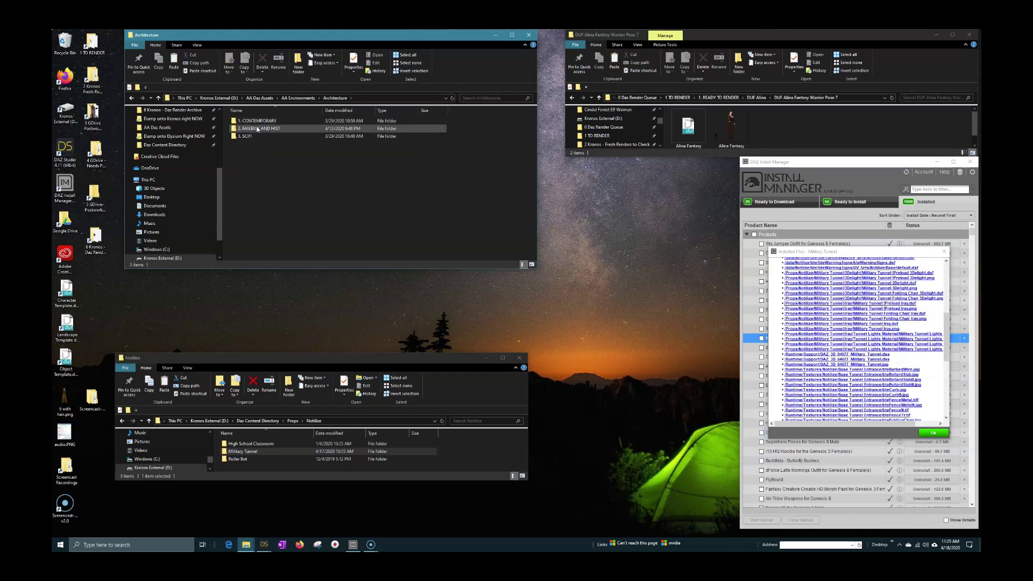
{"action": "double_click", "coordinate": [248, 136]}
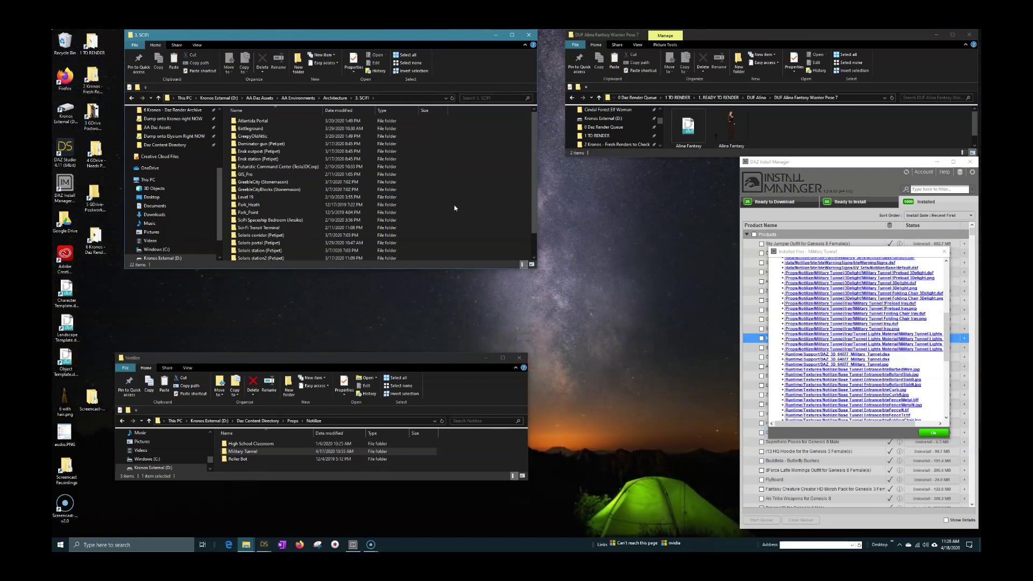
- Paste the Military Tunnel folder there and rename it 'Military Tunnel (Notilize)'
{"action": "key", "text": "ctrl+v"}
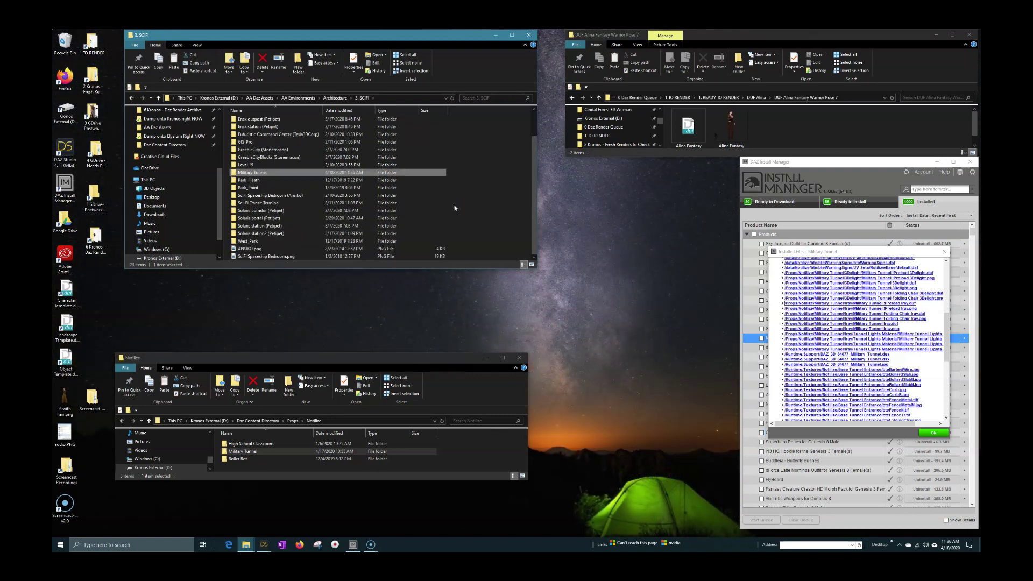
{"action": "left_click", "coordinate": [264, 175]}
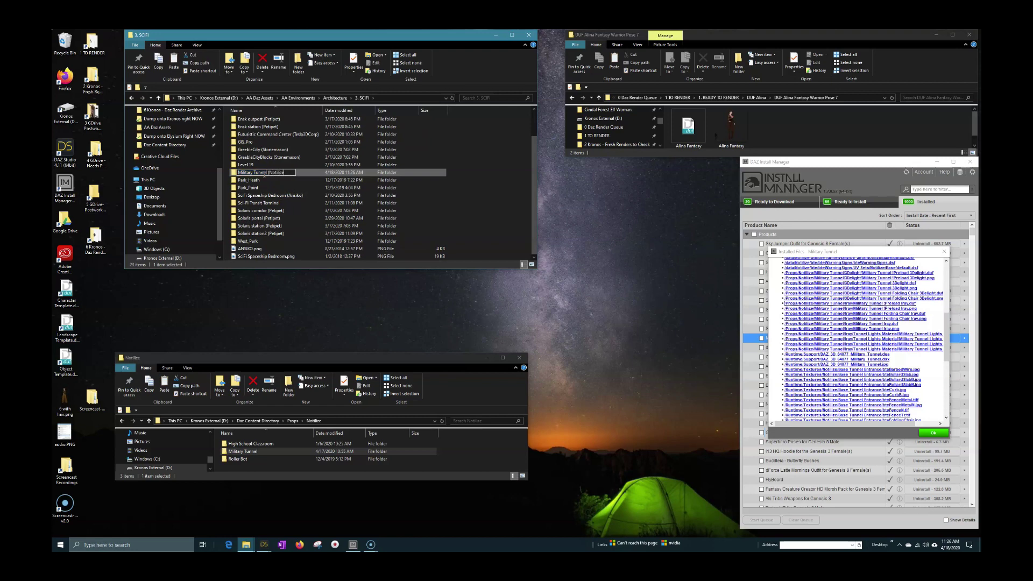
{"action": "key", "text": "Return"}
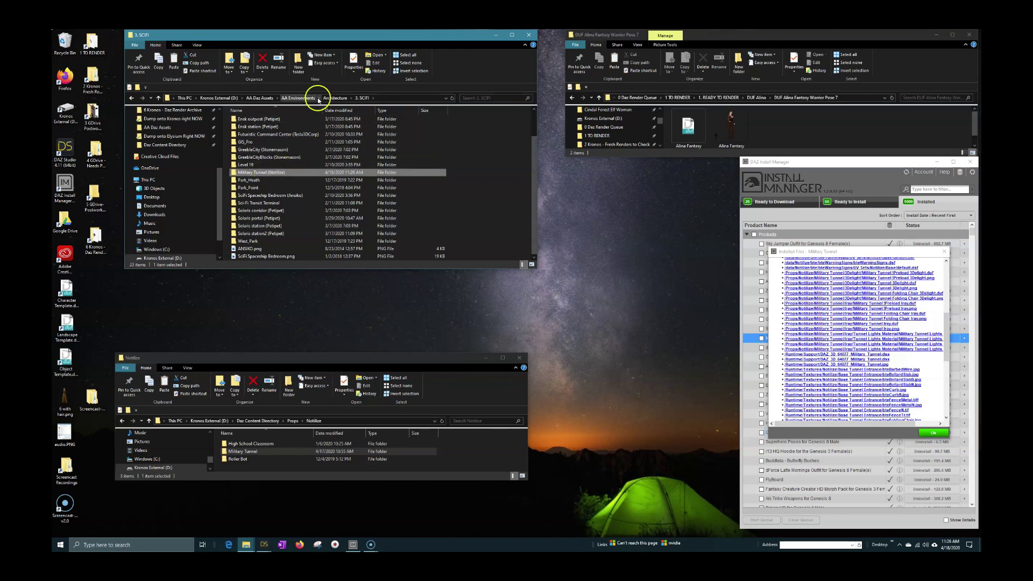
- Show the installed files for Space Explorer Uniform in Install Manager
{"action": "left_click", "coordinate": [933, 433]}
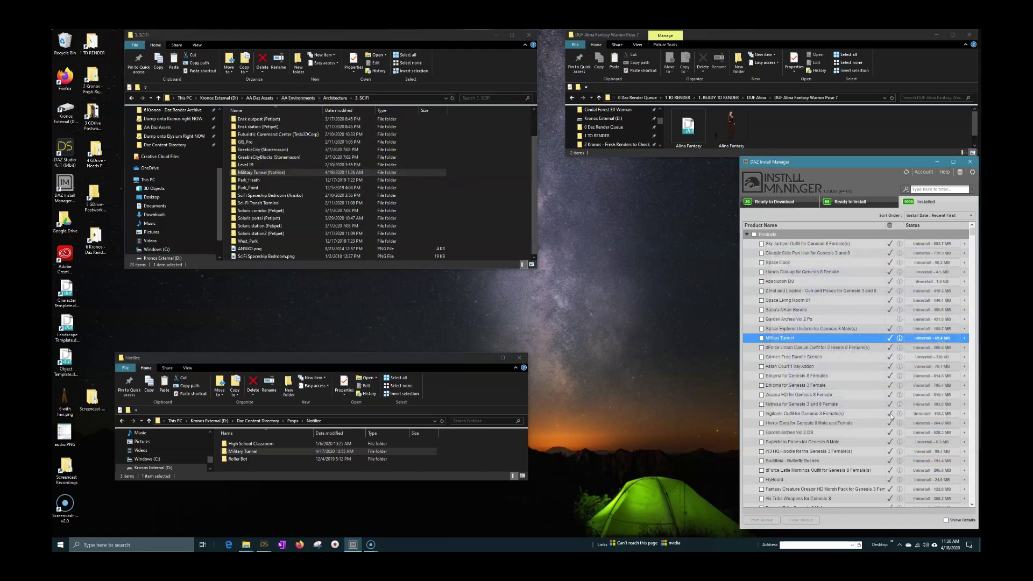
{"action": "right_click", "coordinate": [781, 330]}
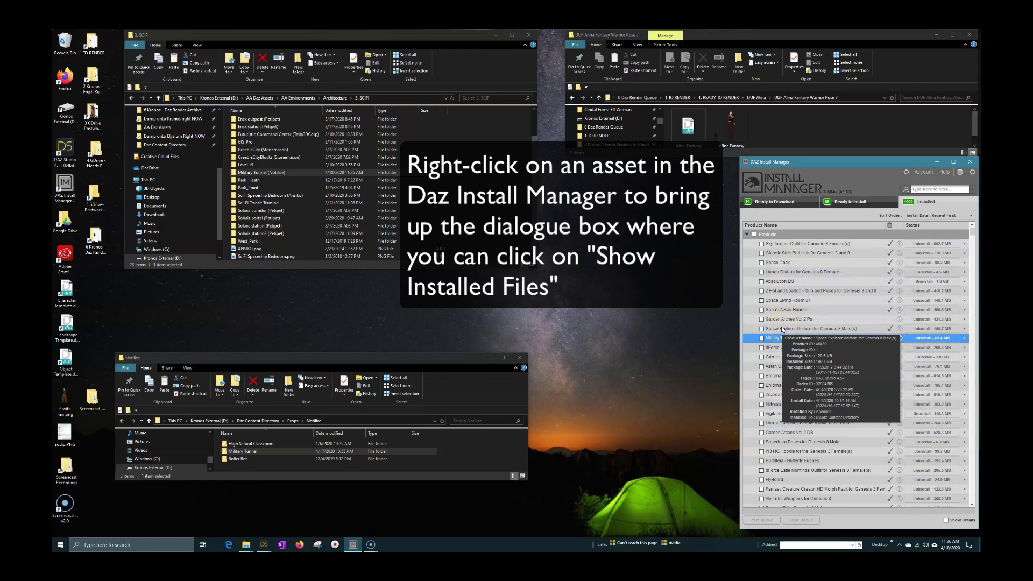
{"action": "right_click", "coordinate": [788, 330]}
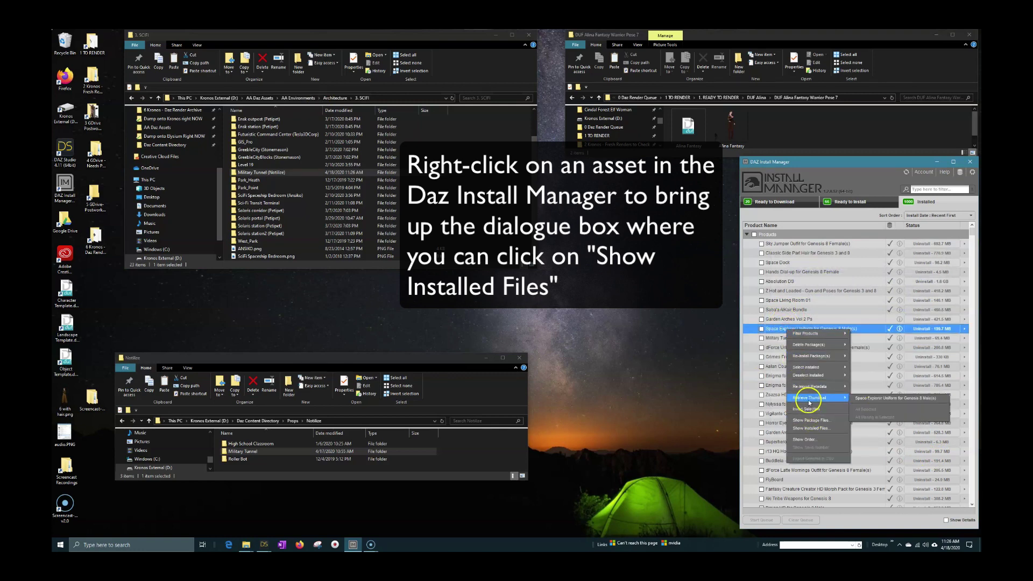
{"action": "left_click", "coordinate": [810, 428]}
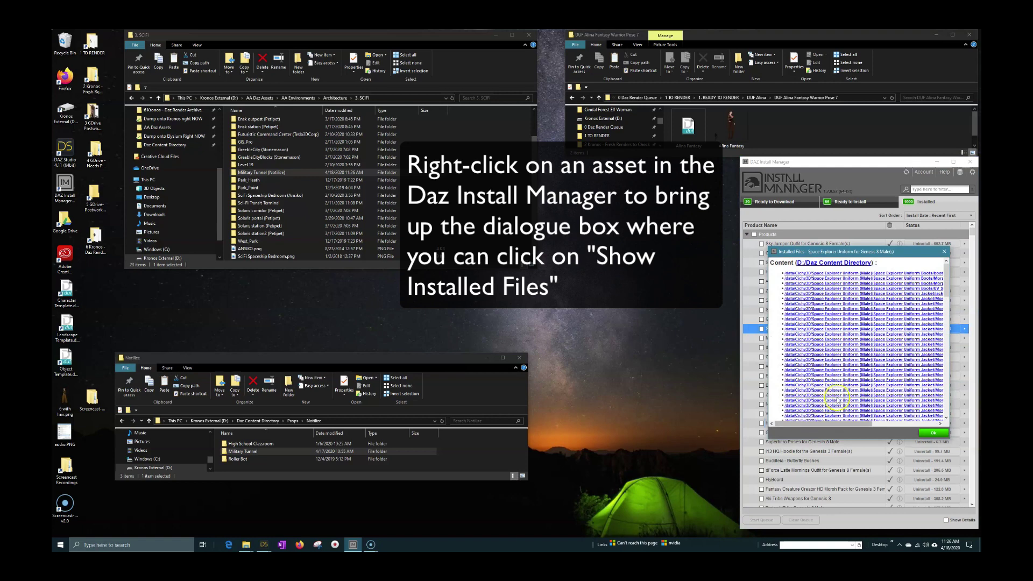
- Open the uniform's library folder and go up to Genesis 8 Male Clothing
{"action": "scroll", "coordinate": [947, 409], "scroll_direction": "down", "scroll_amount": 5}
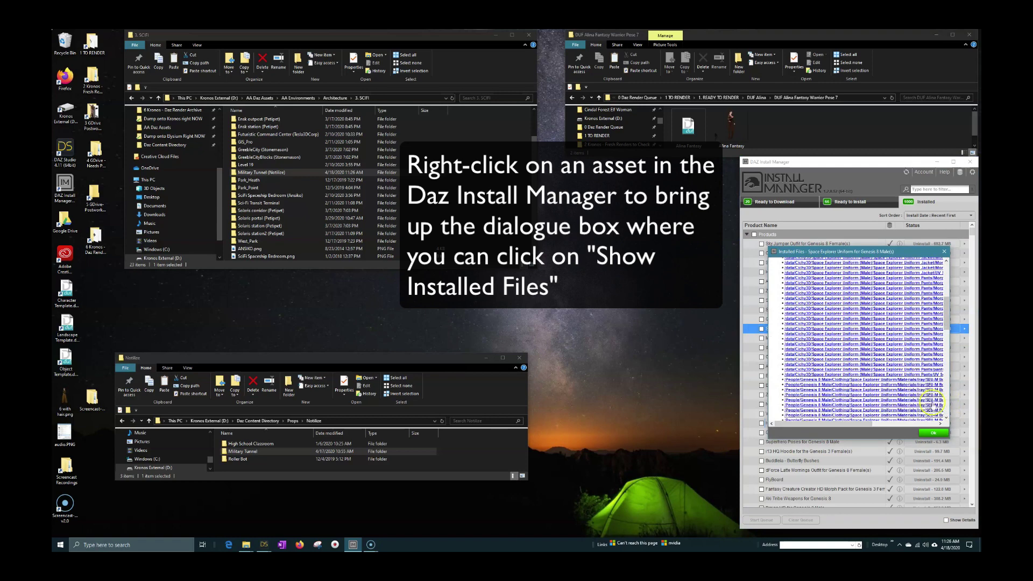
{"action": "left_click", "coordinate": [802, 387]}
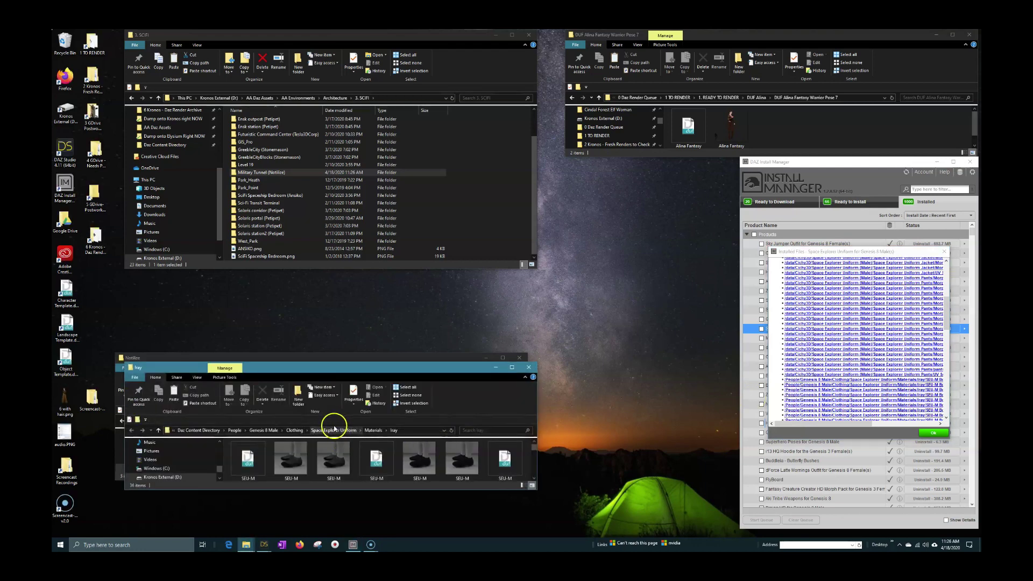
{"action": "left_click", "coordinate": [295, 430]}
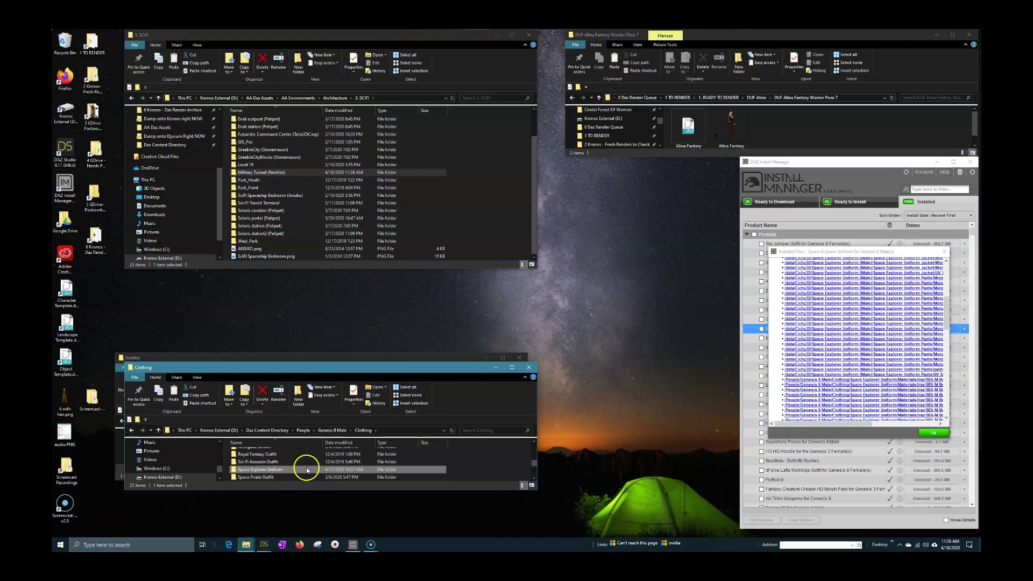
{"action": "scroll", "coordinate": [318, 460], "scroll_direction": "down", "scroll_amount": 1}
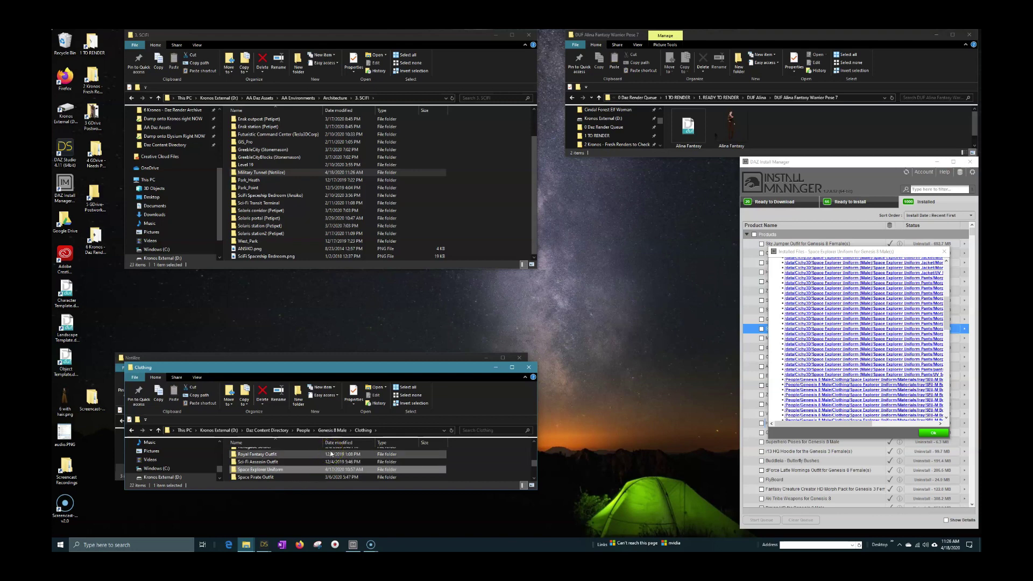
- Go to AA Daz Assets > AA Clothing > 3. Scifi
{"action": "left_click", "coordinate": [258, 98]}
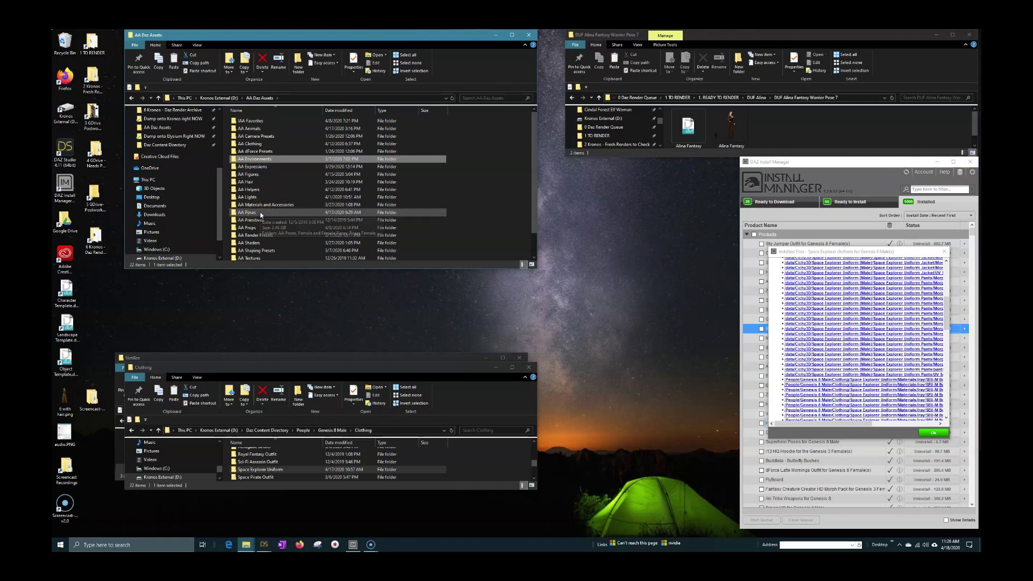
{"action": "left_click", "coordinate": [248, 144]}
{"action": "double_click", "coordinate": [248, 144]}
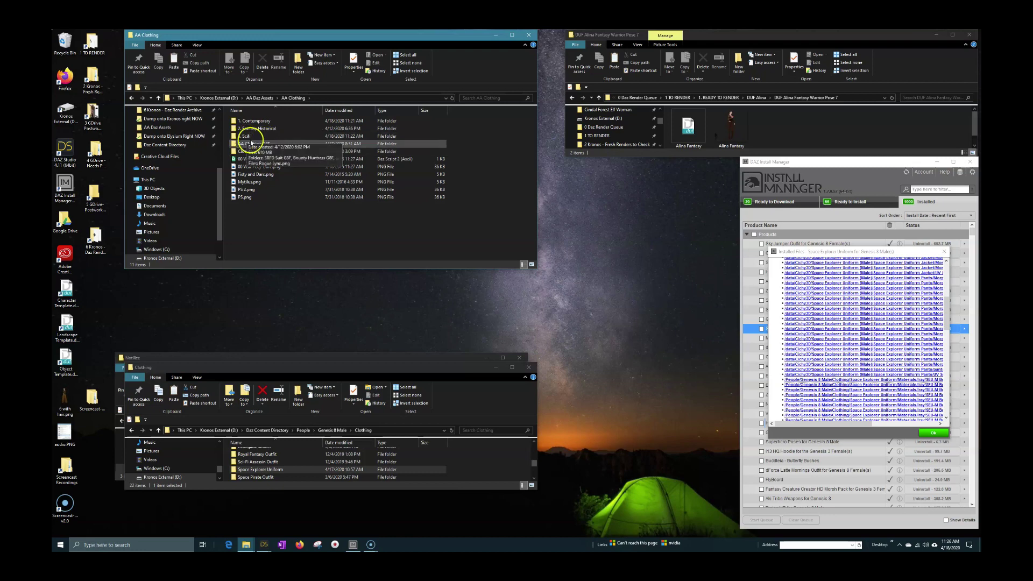
{"action": "double_click", "coordinate": [249, 136]}
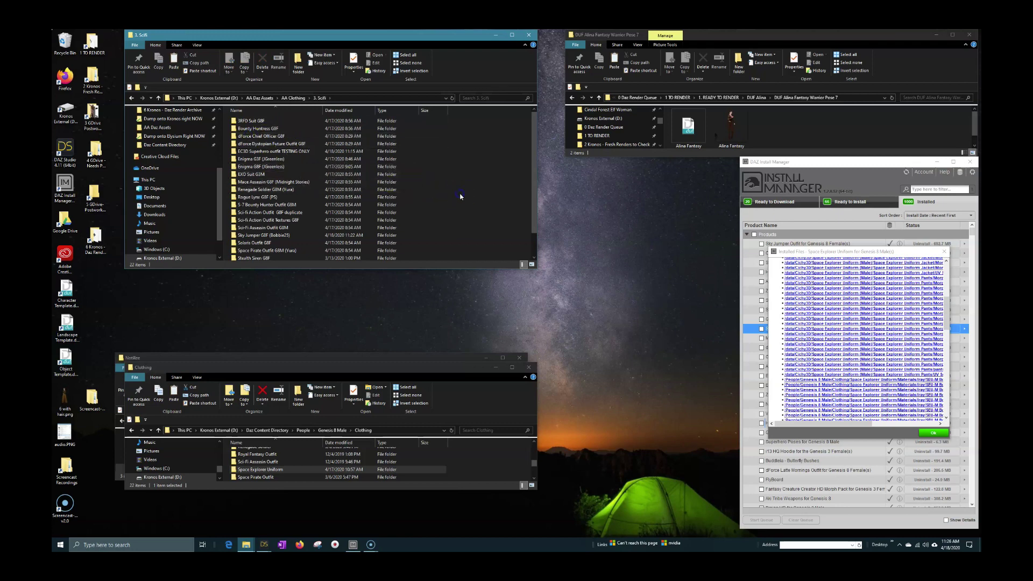
{"action": "left_click", "coordinate": [436, 192]}
- Paste the uniform folder, rename it 'Space Explorer Uniform G8M (Cichy3D)', and close the file list
{"action": "key", "text": "ctrl+v"}
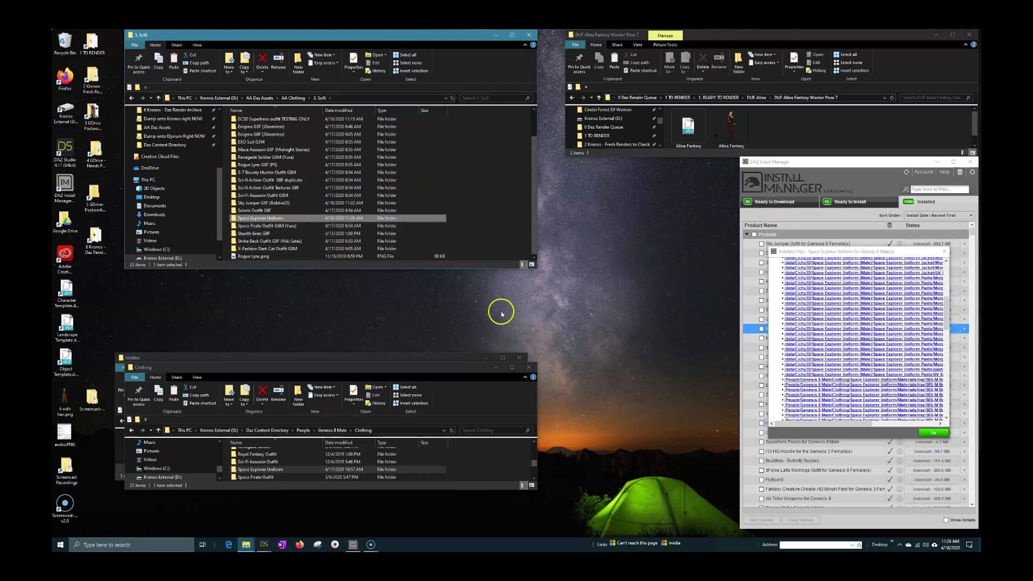
{"action": "left_click", "coordinate": [275, 219]}
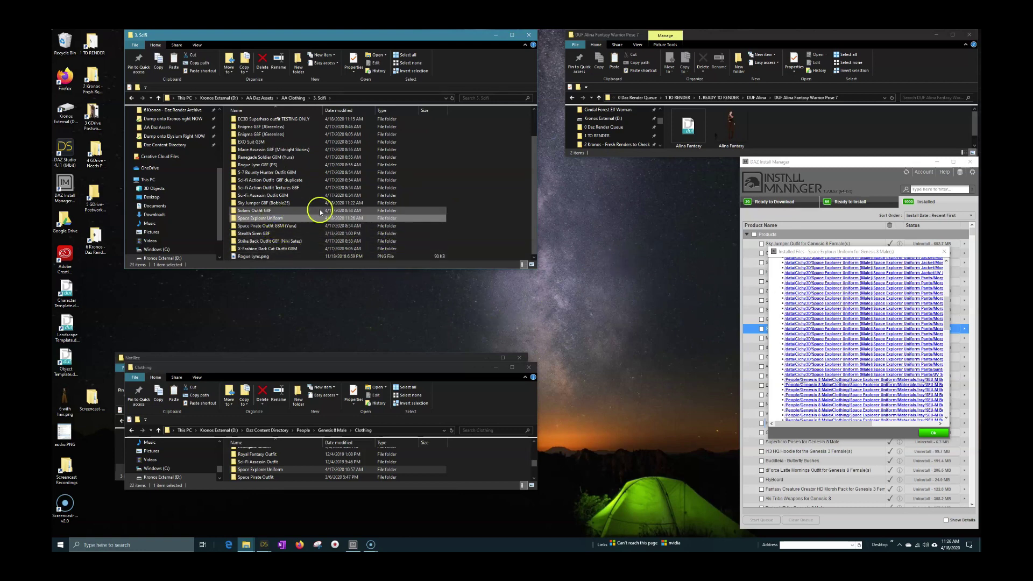
{"action": "type", "text": "G8"}
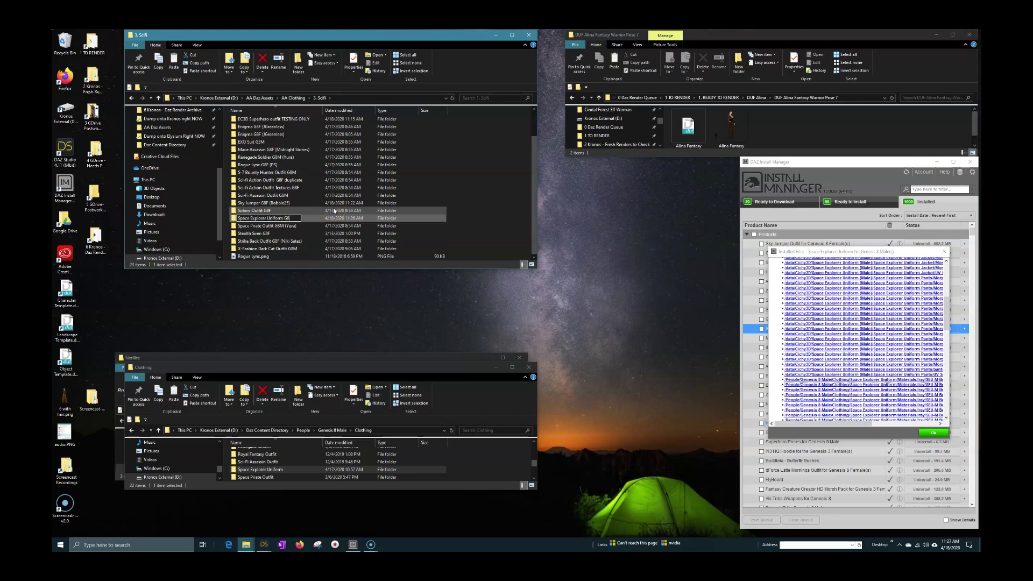
{"action": "type", "text": "M (Cichy3D"}
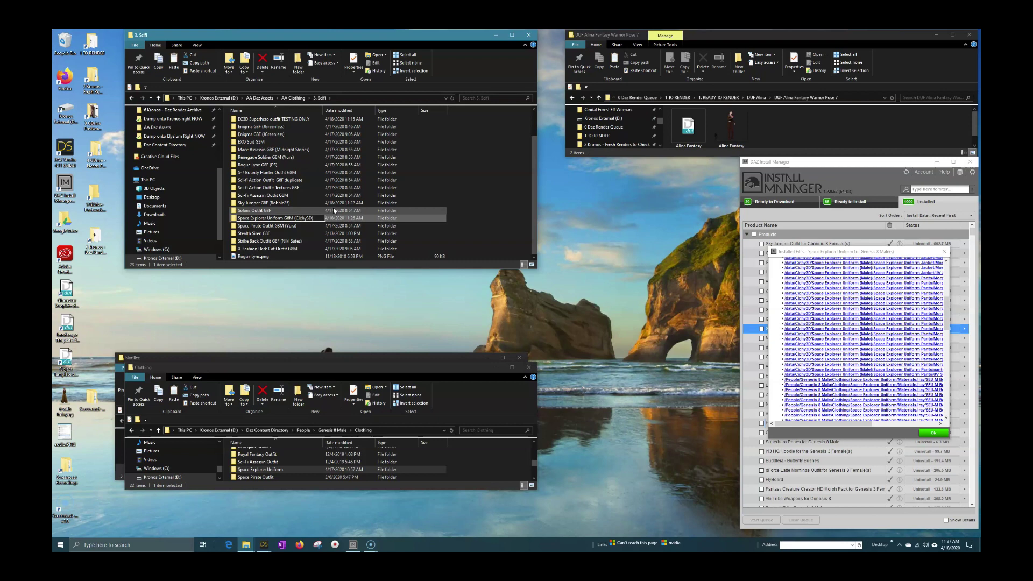
{"action": "left_click", "coordinate": [289, 211]}
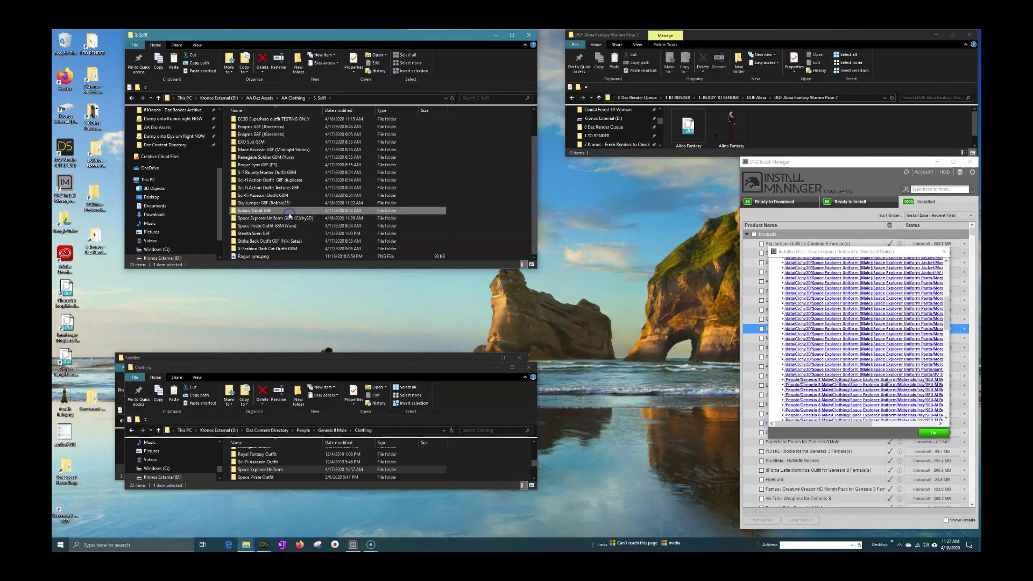
{"action": "left_click", "coordinate": [289, 218]}
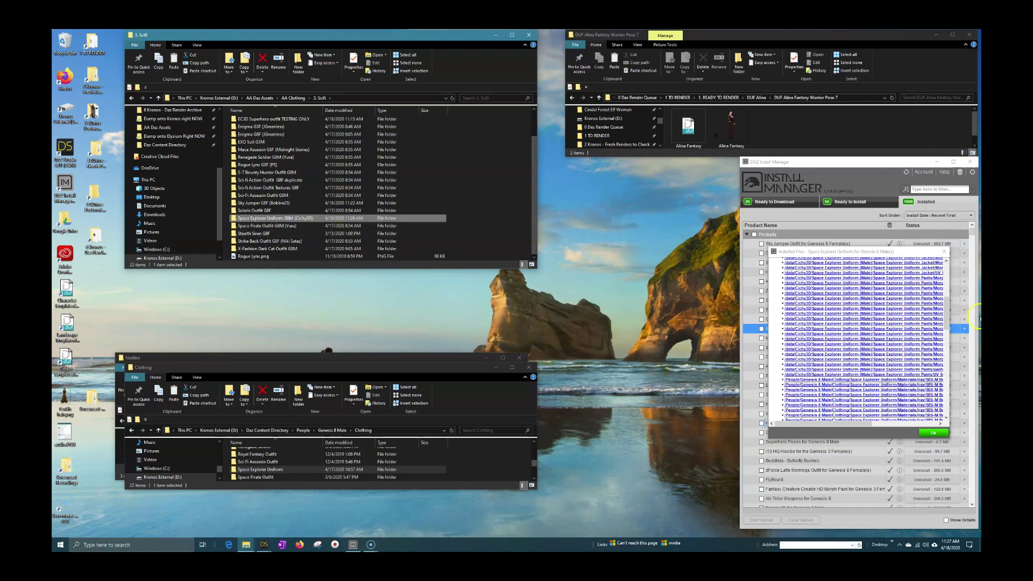
{"action": "left_click", "coordinate": [923, 434]}
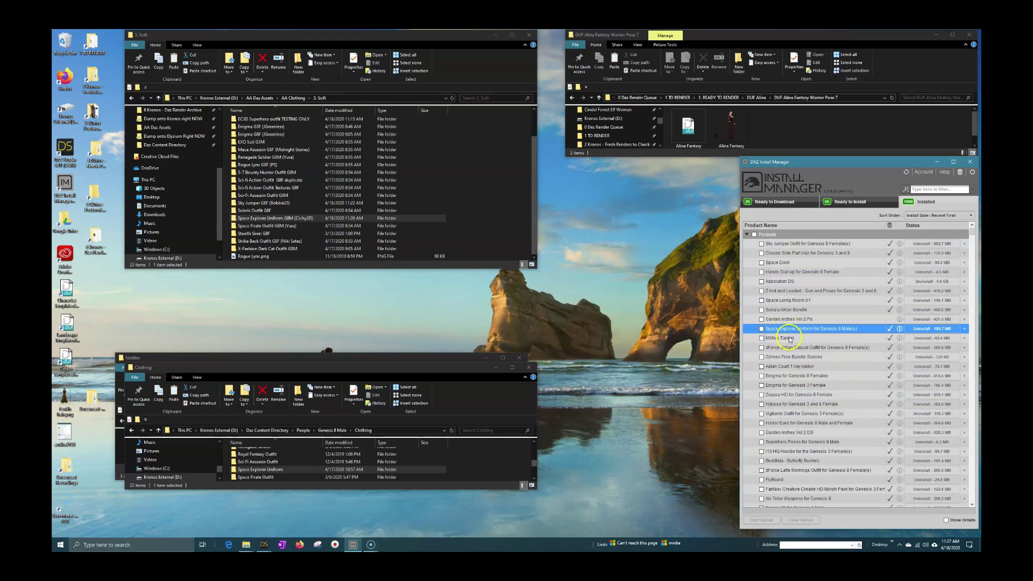
- Uninstall the Garden Arches Vol 2 Ps product
{"action": "right_click", "coordinate": [784, 320]}
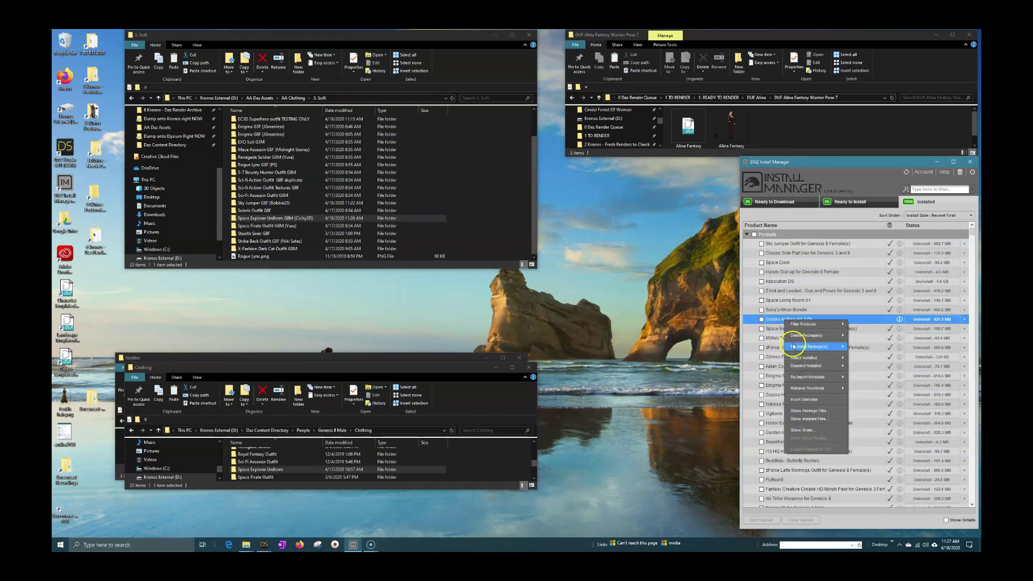
{"action": "left_click", "coordinate": [783, 312]}
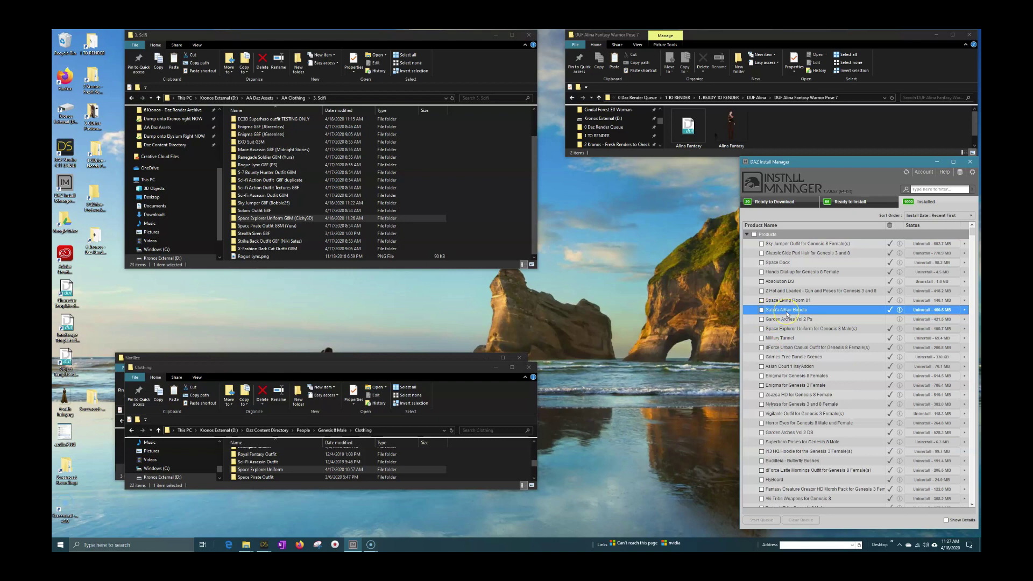
{"action": "mouse_move", "coordinate": [787, 314]}
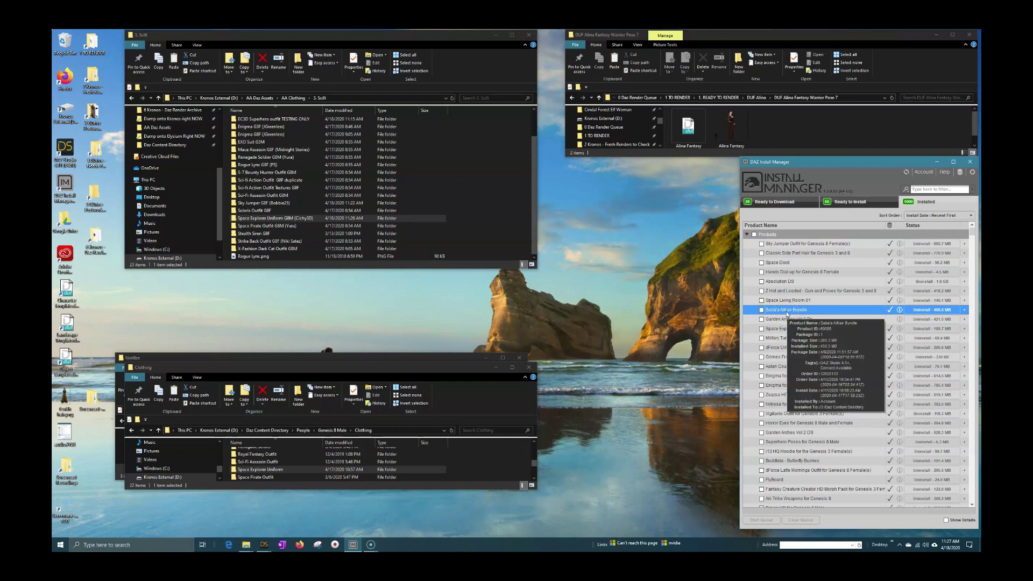
{"action": "left_click", "coordinate": [941, 320]}
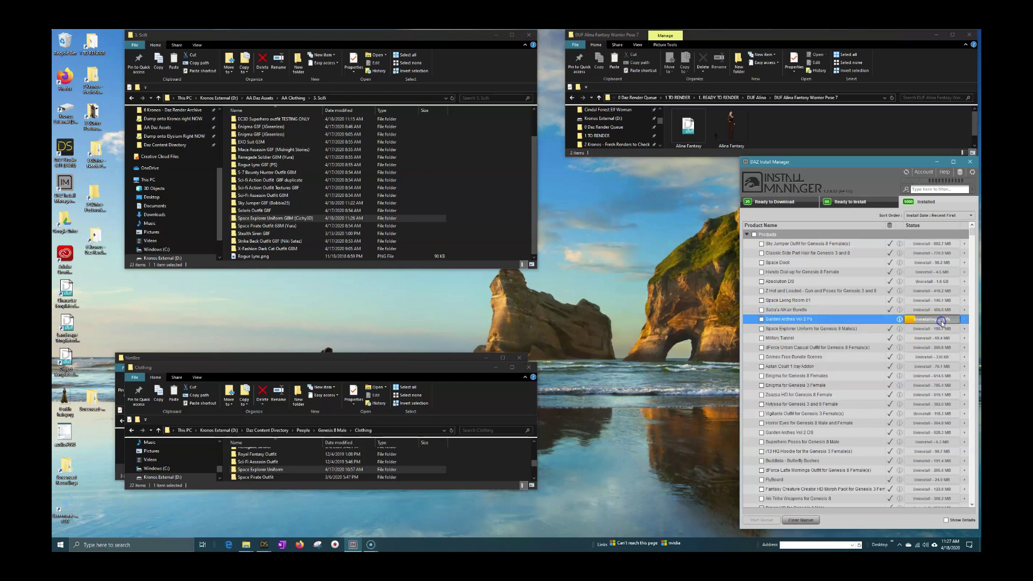
- Show the installed files for the Saba'a AlKair Bundle
{"action": "left_click", "coordinate": [786, 311]}
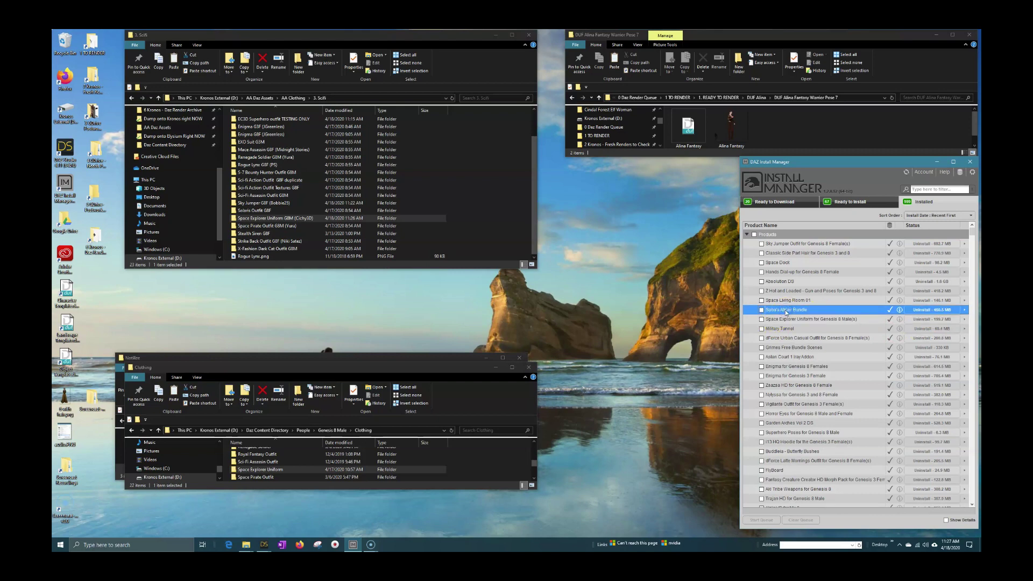
{"action": "right_click", "coordinate": [786, 313]}
{"action": "left_click", "coordinate": [812, 422]}
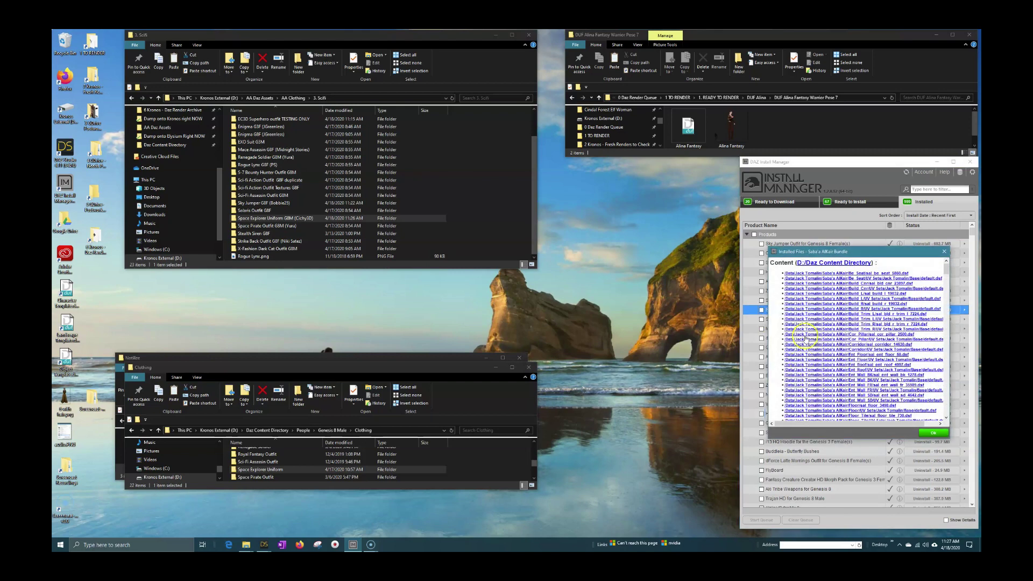
- Page through the bundle's file list and open its S_AlKair Materials SDL folder
{"action": "left_click", "coordinate": [947, 408]}
{"action": "left_click", "coordinate": [946, 408]}
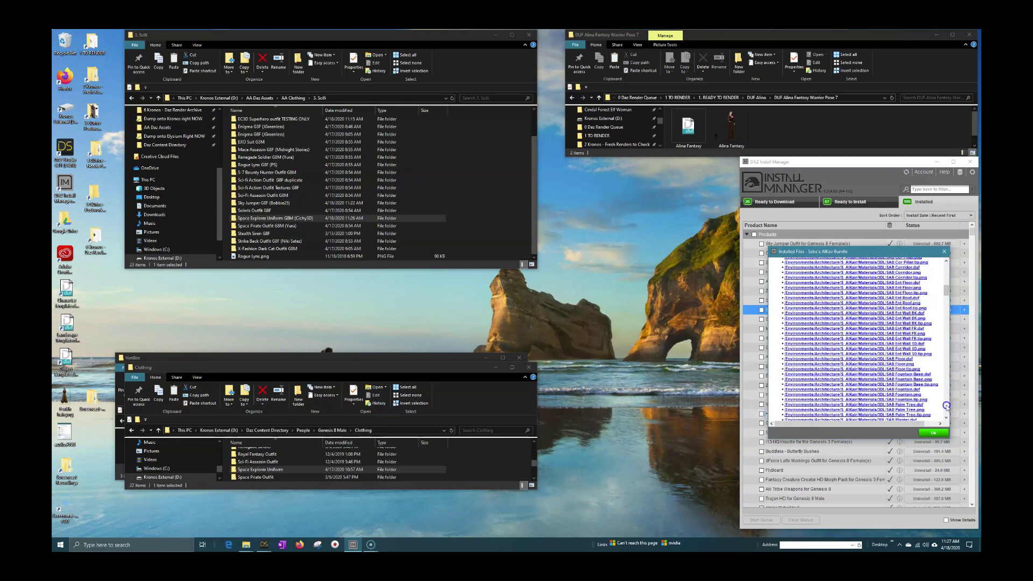
{"action": "left_click", "coordinate": [947, 408]}
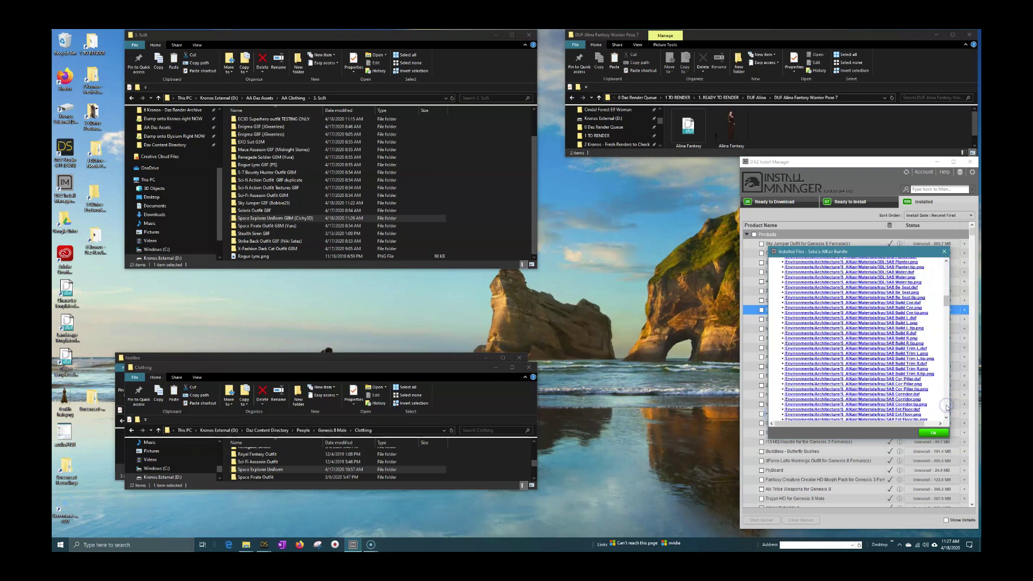
{"action": "left_click", "coordinate": [946, 407]}
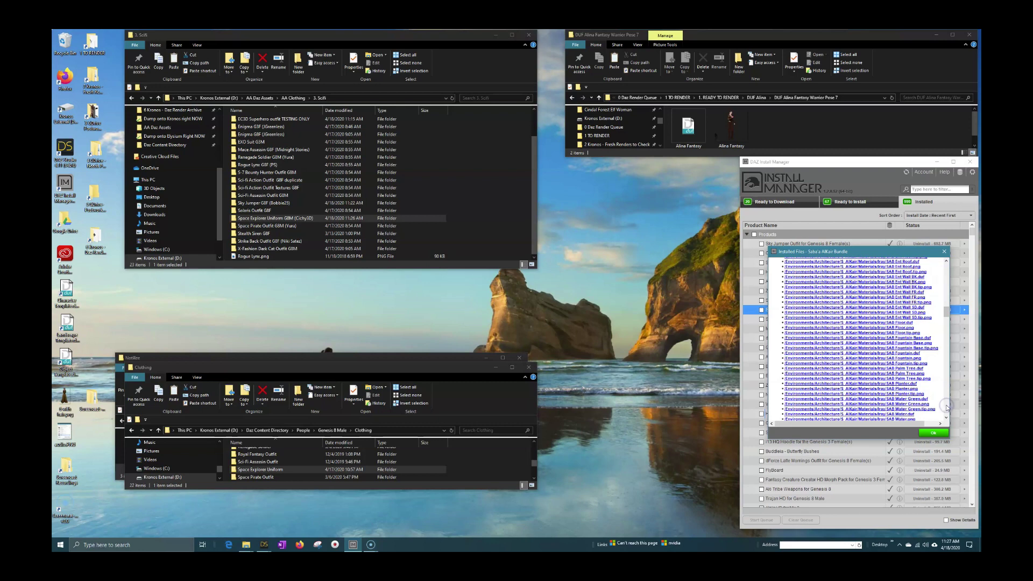
{"action": "left_click", "coordinate": [946, 408]}
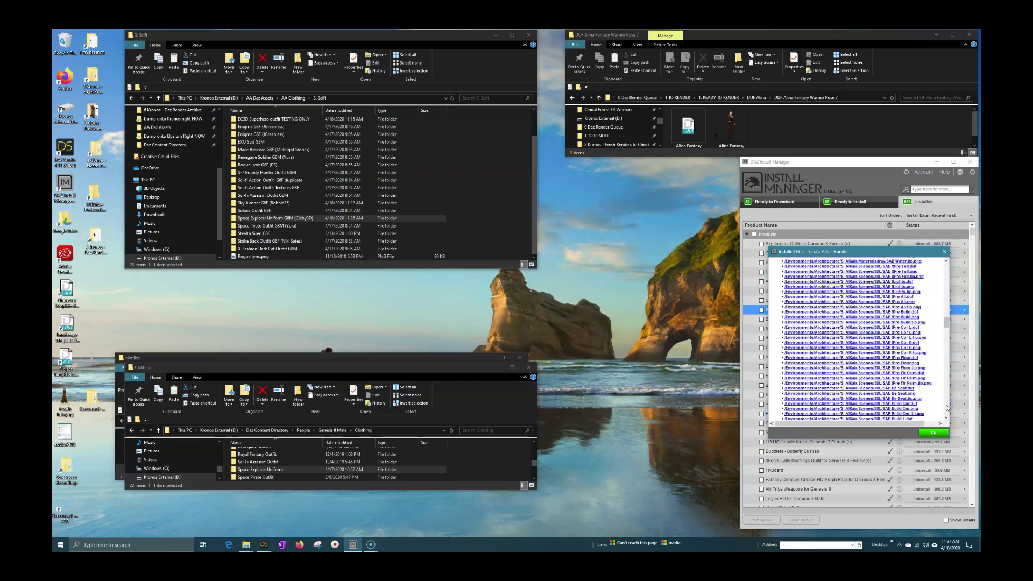
{"action": "left_click", "coordinate": [947, 408]}
{"action": "left_click", "coordinate": [947, 407]}
{"action": "left_click", "coordinate": [947, 408]}
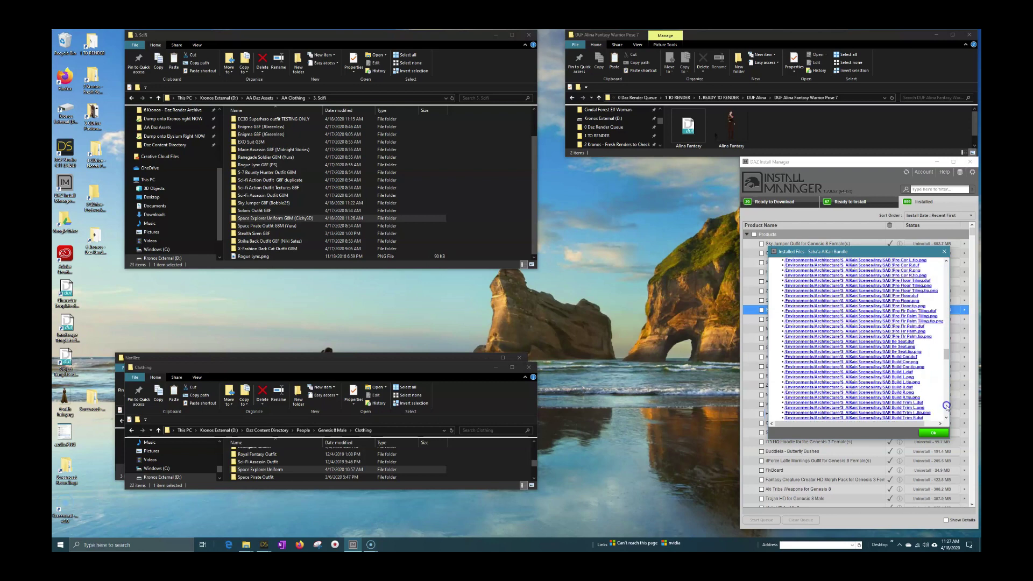
{"action": "left_click", "coordinate": [947, 408]}
{"action": "left_click", "coordinate": [947, 407]}
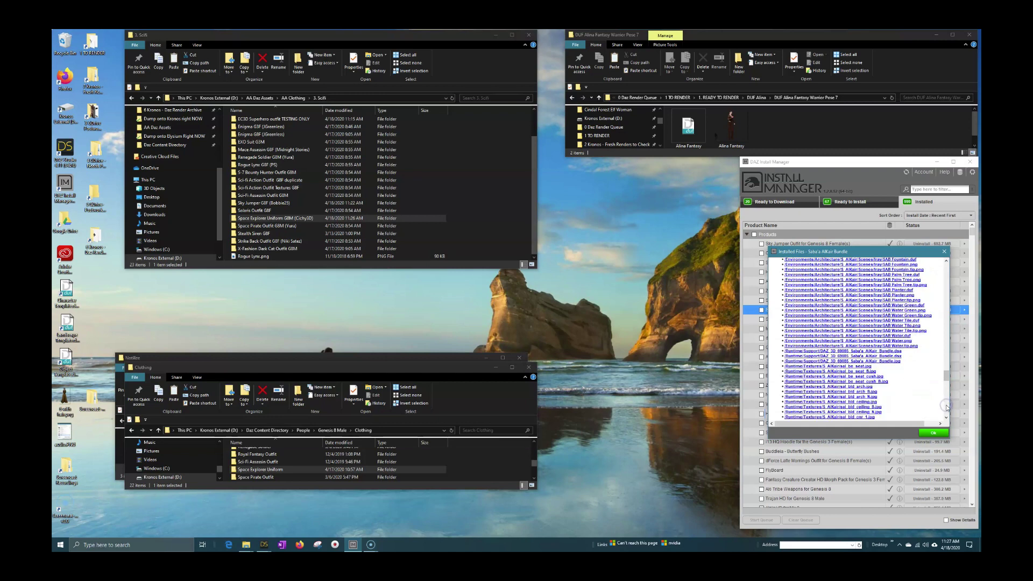
{"action": "left_click_drag", "start_coordinate": [947, 375], "coordinate": [947, 265]}
{"action": "left_click", "coordinate": [946, 372]}
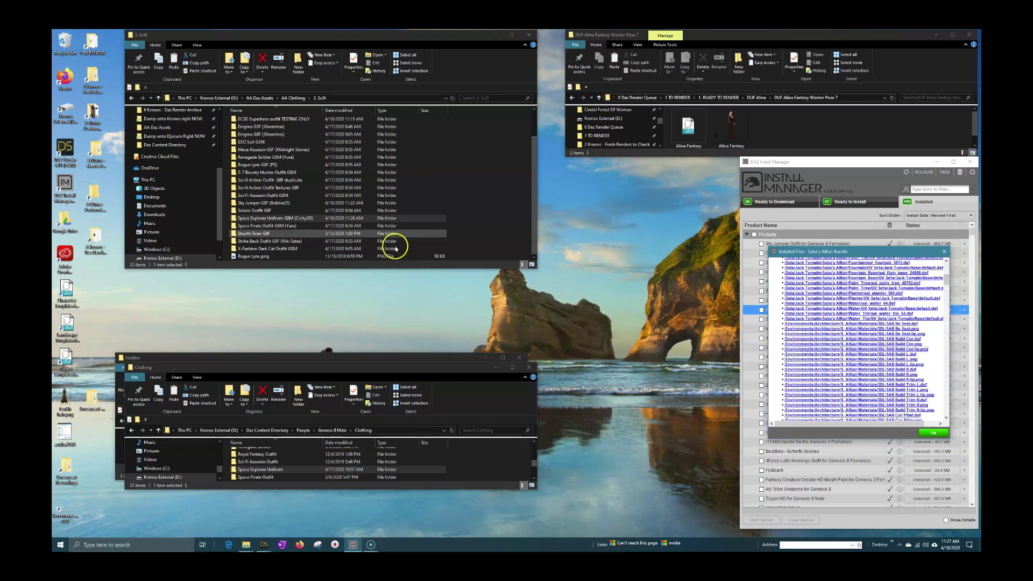
- Show AA Daz Assets in one window and the library's Environments > Architecture folder in an enlarged window
{"action": "left_click", "coordinate": [260, 97]}
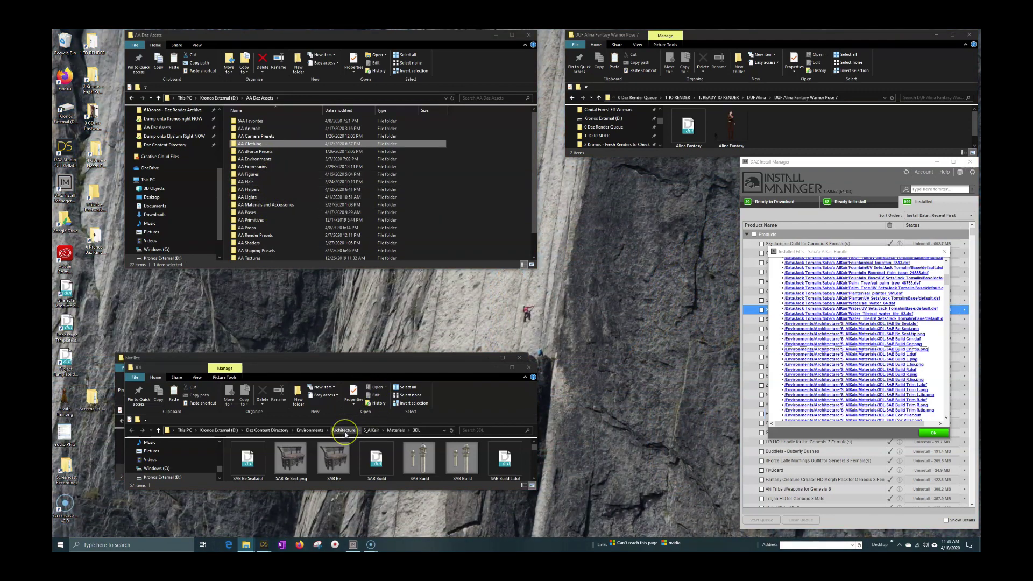
{"action": "left_click", "coordinate": [345, 430]}
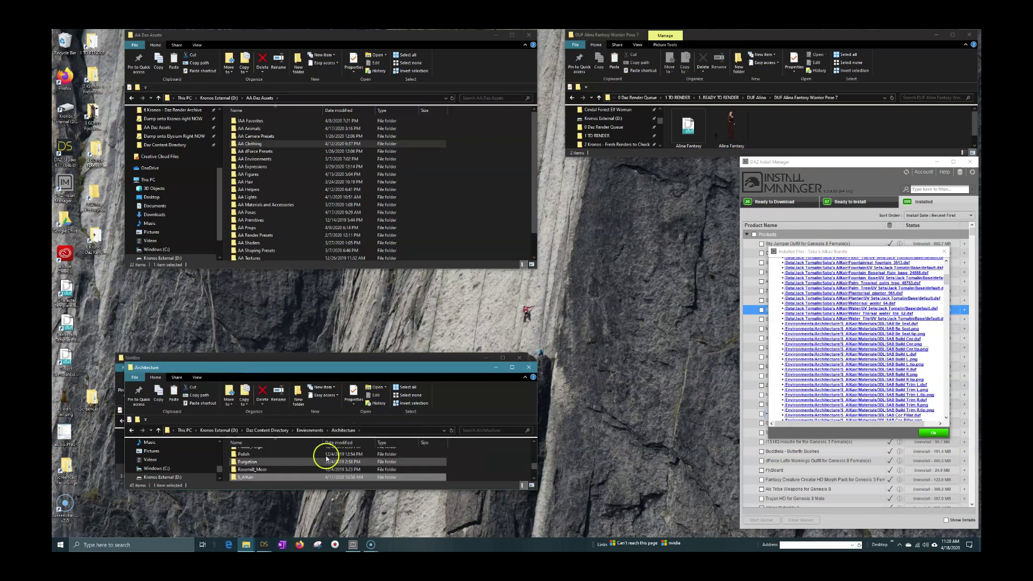
{"action": "left_click_drag", "start_coordinate": [295, 369], "coordinate": [270, 283]}
{"action": "left_click", "coordinate": [524, 366]}
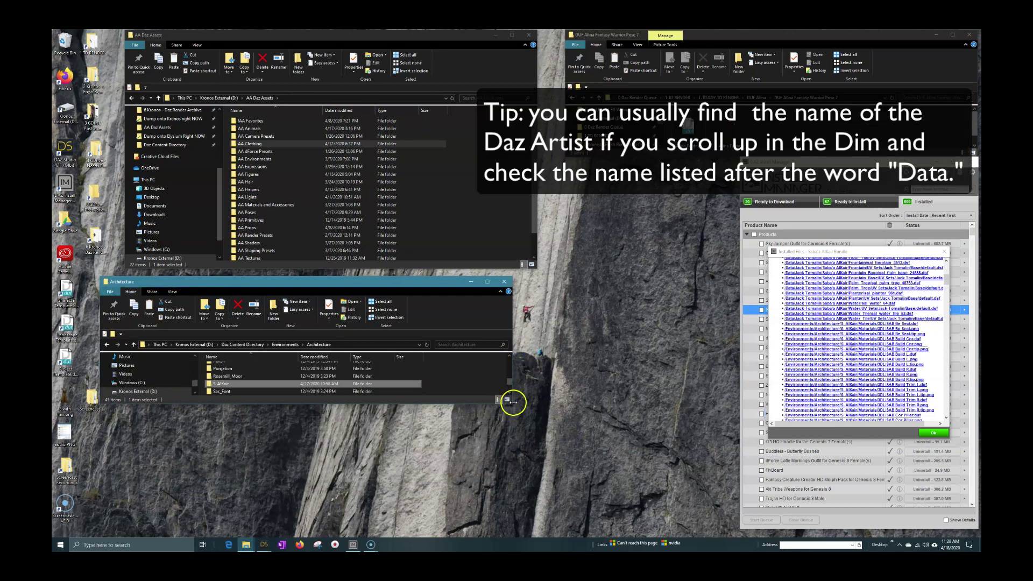
{"action": "left_click_drag", "start_coordinate": [510, 403], "coordinate": [647, 512]}
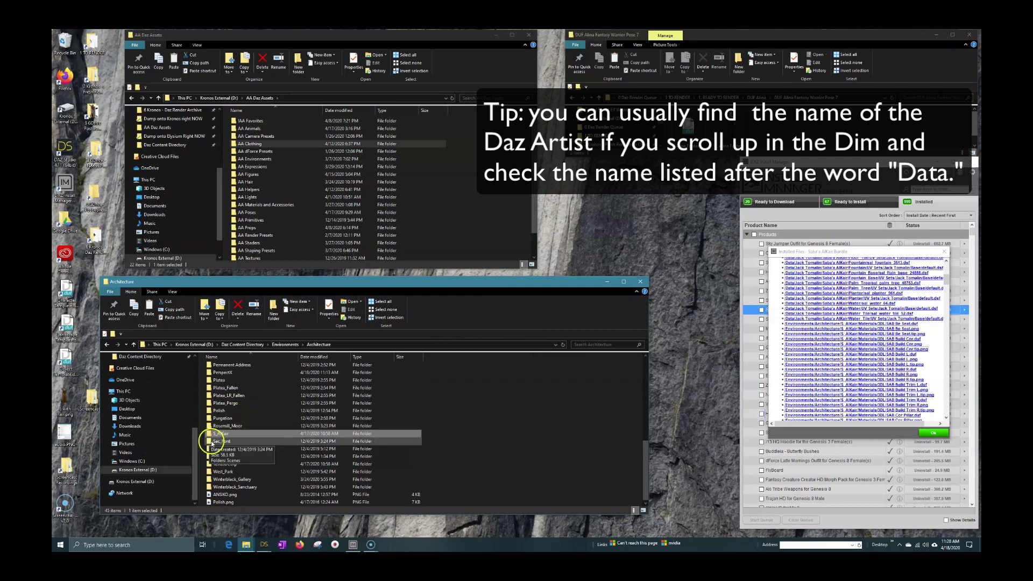
- Check S_AlKair, then open AA Environments > Architecture and select 2. FANTASY AND HIST
{"action": "double_click", "coordinate": [230, 433]}
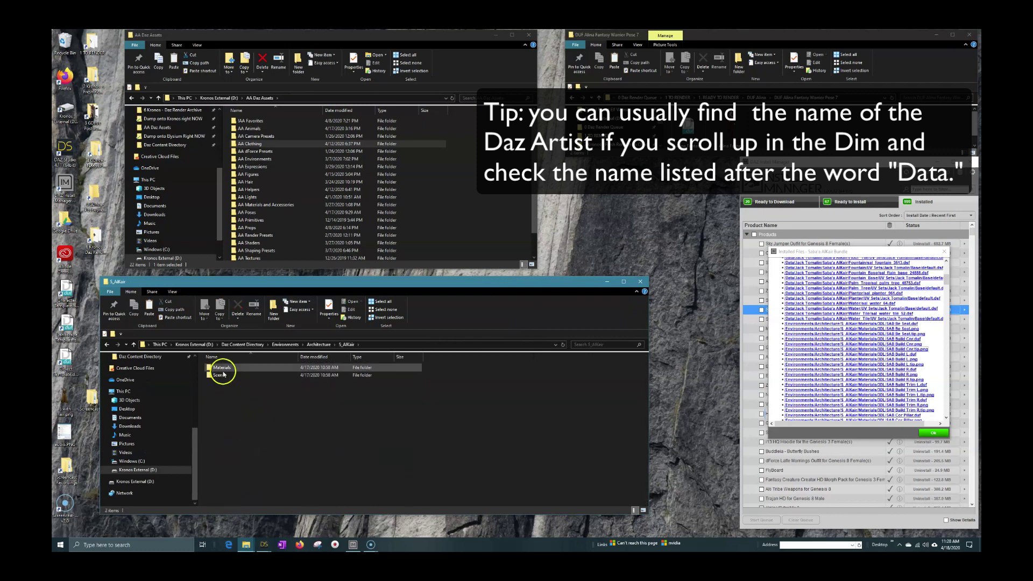
{"action": "left_click", "coordinate": [316, 344]}
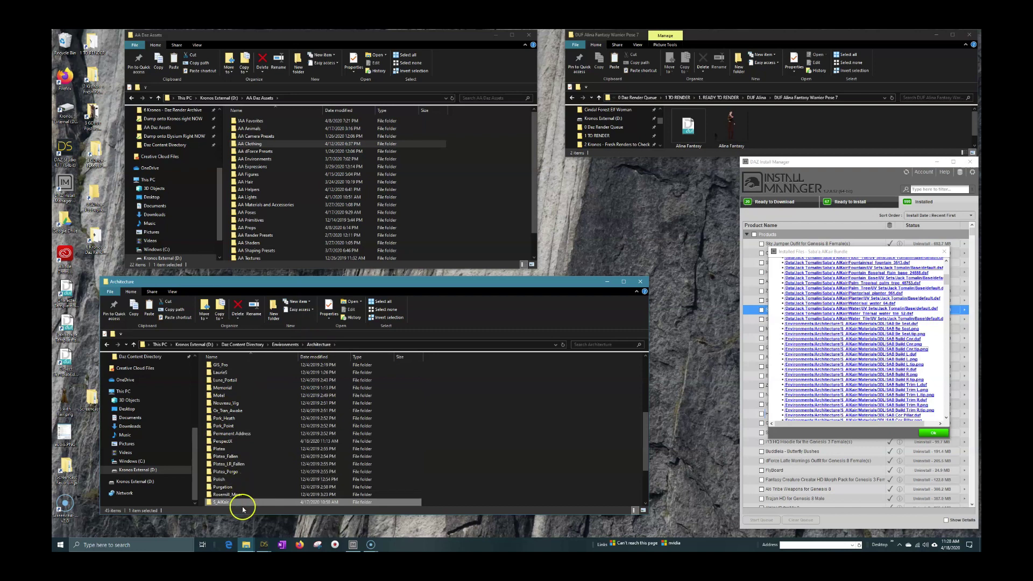
{"action": "double_click", "coordinate": [251, 159]}
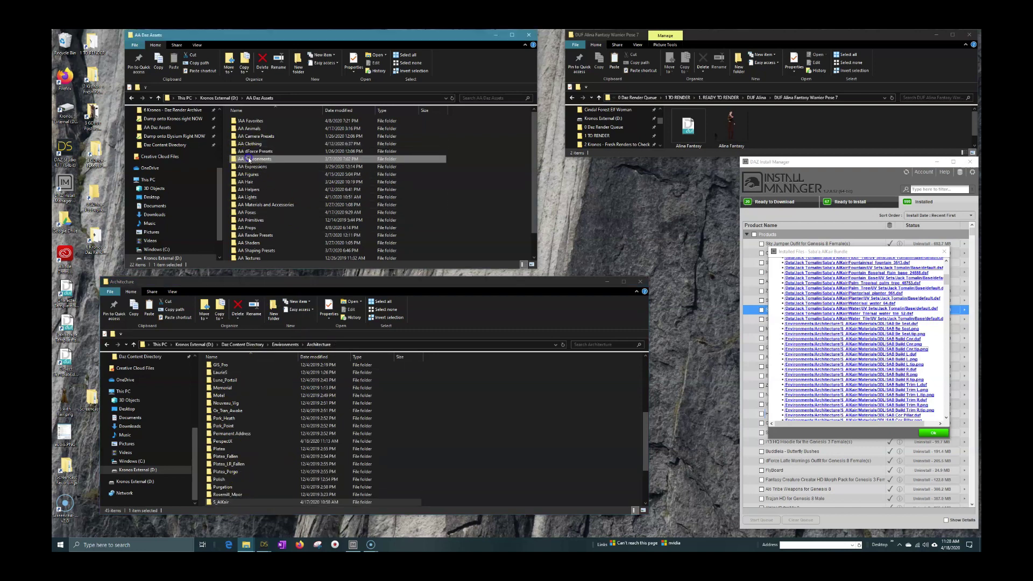
{"action": "double_click", "coordinate": [251, 122]}
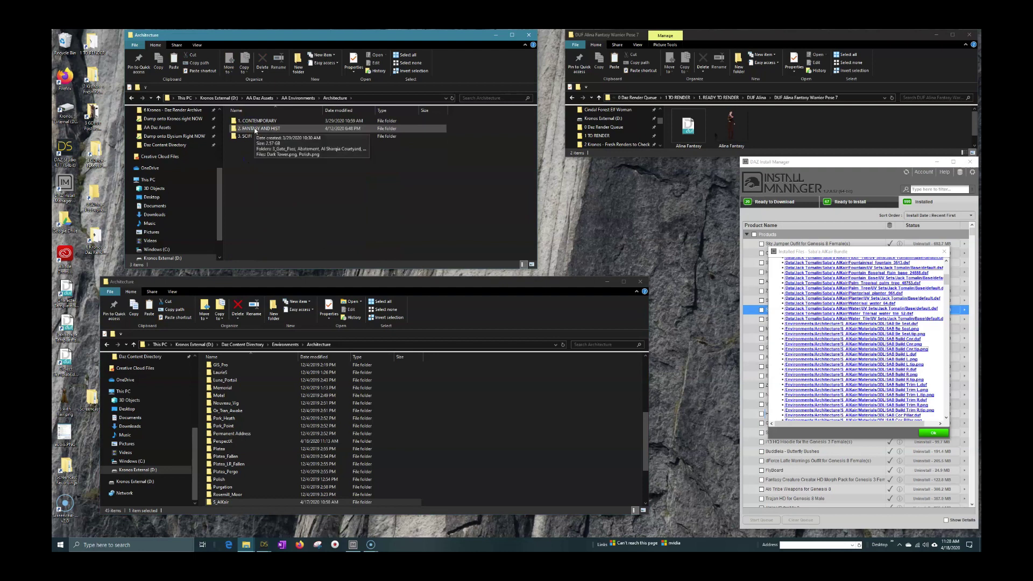
{"action": "left_click", "coordinate": [255, 129]}
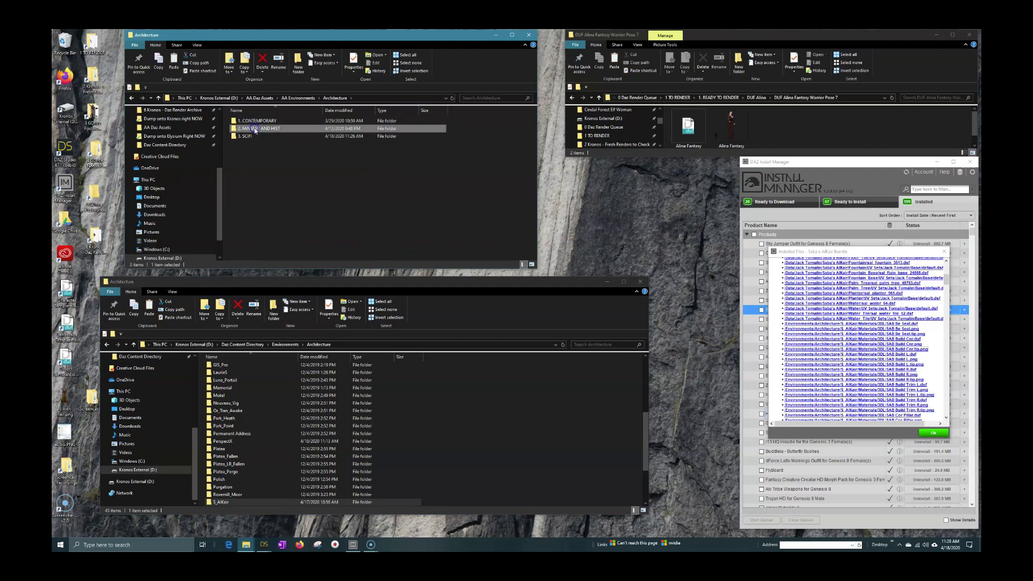
- Paste S_AlKair into 2. FANTASY AND HIST and rename it to the Saba'a AlKair Bundle plus its artist
{"action": "double_click", "coordinate": [255, 130]}
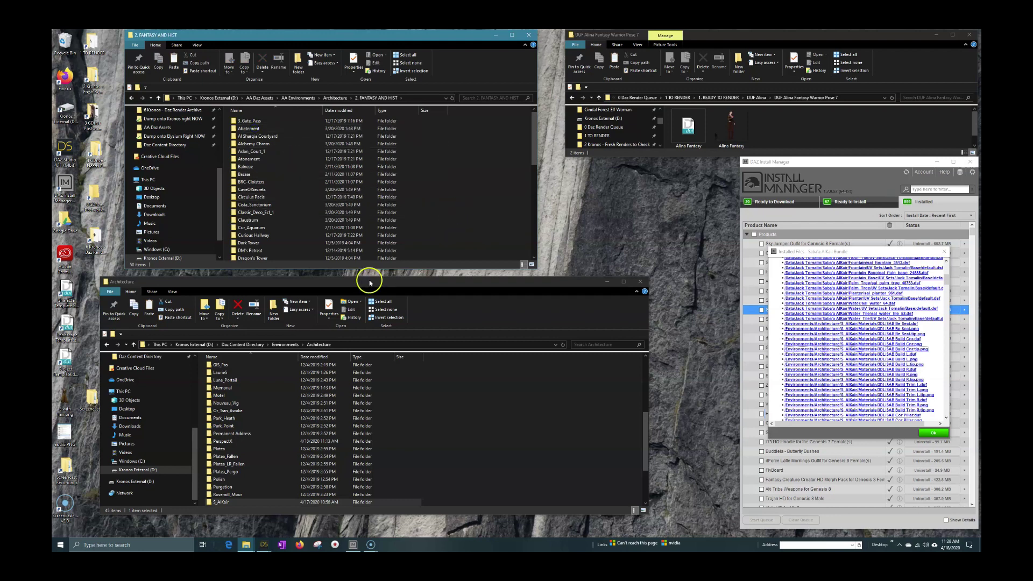
{"action": "key", "text": "ctrl+v"}
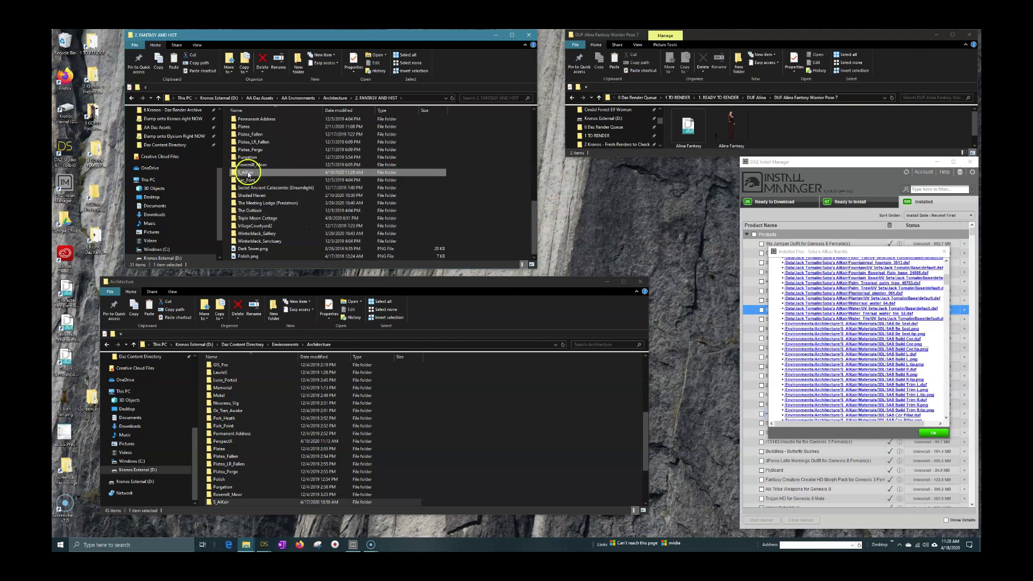
{"action": "left_click", "coordinate": [248, 173]}
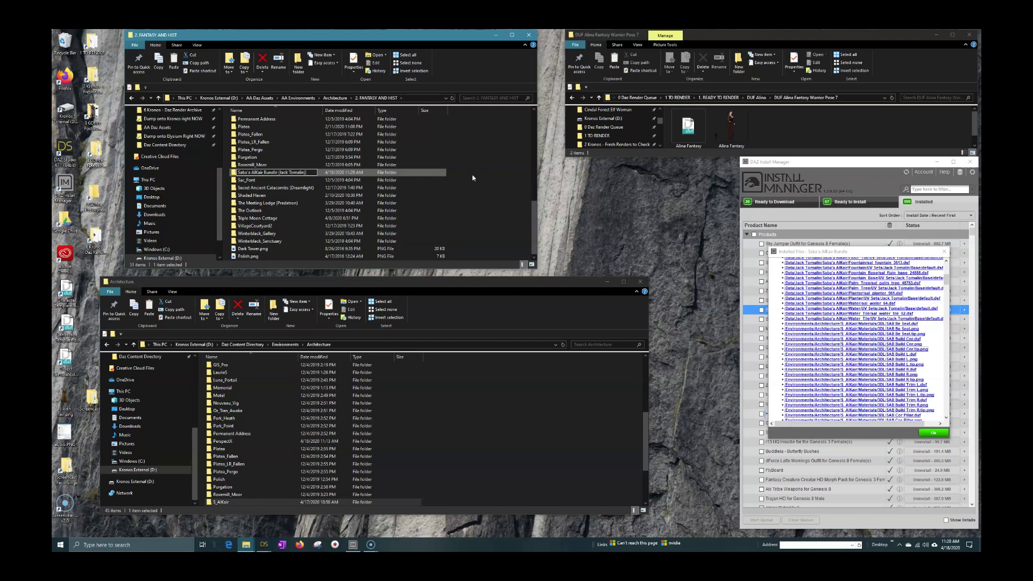
{"action": "key", "text": "Return"}
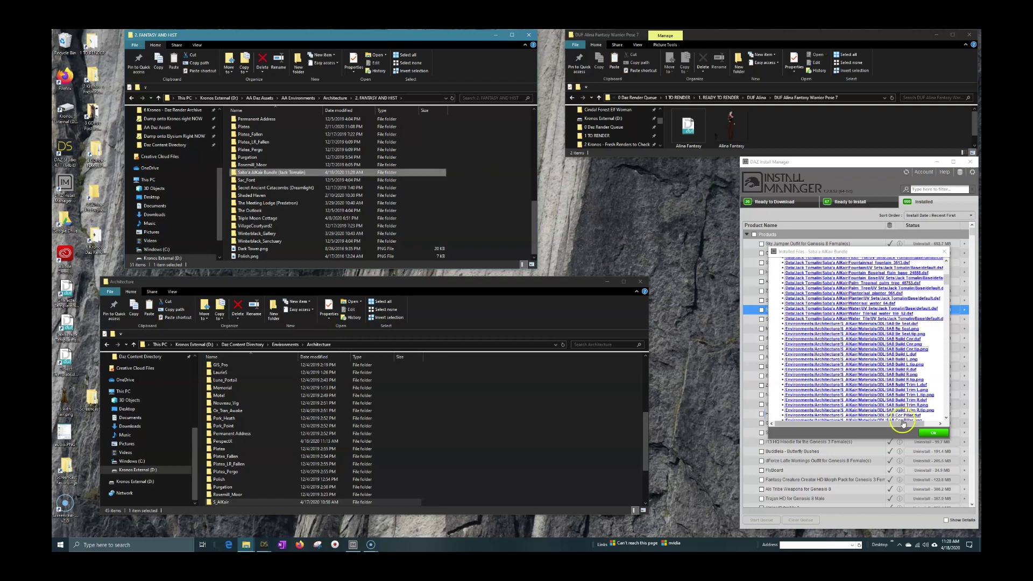
- Close the current file list and show the installed files for Z Hot and Loaded
{"action": "left_click", "coordinate": [933, 433]}
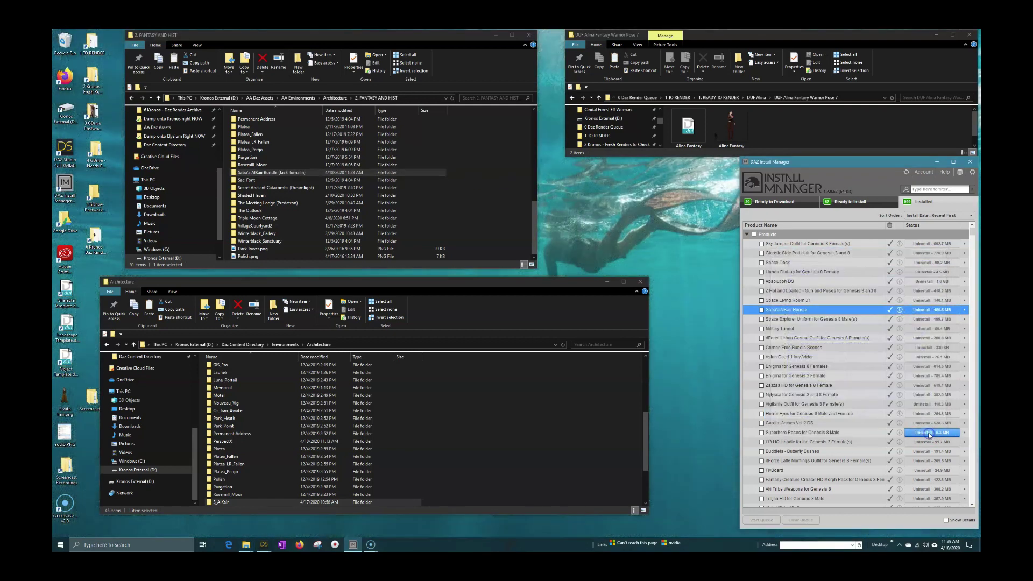
{"action": "left_click", "coordinate": [782, 301]}
{"action": "right_click", "coordinate": [783, 300]}
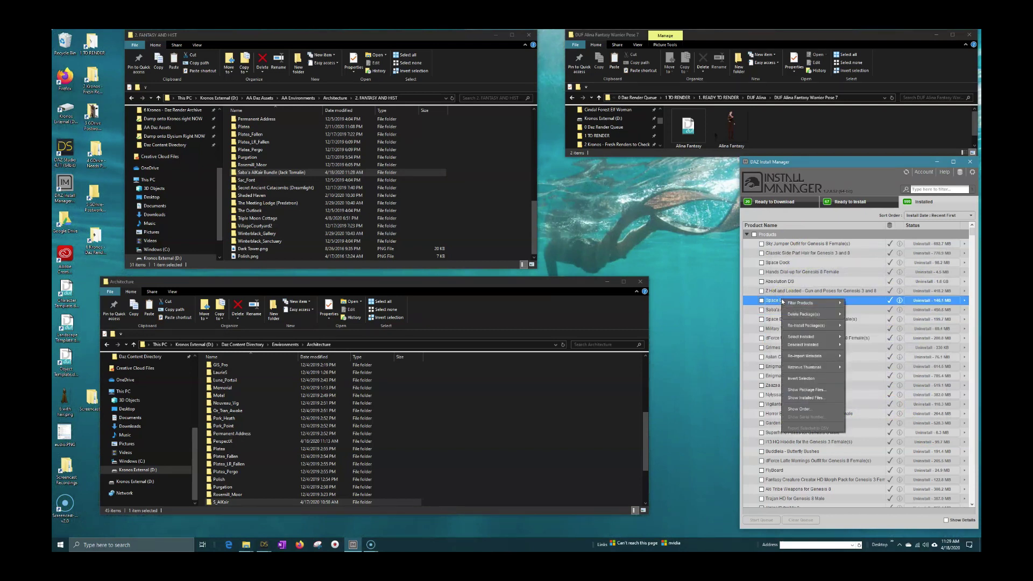
{"action": "left_click", "coordinate": [777, 292]}
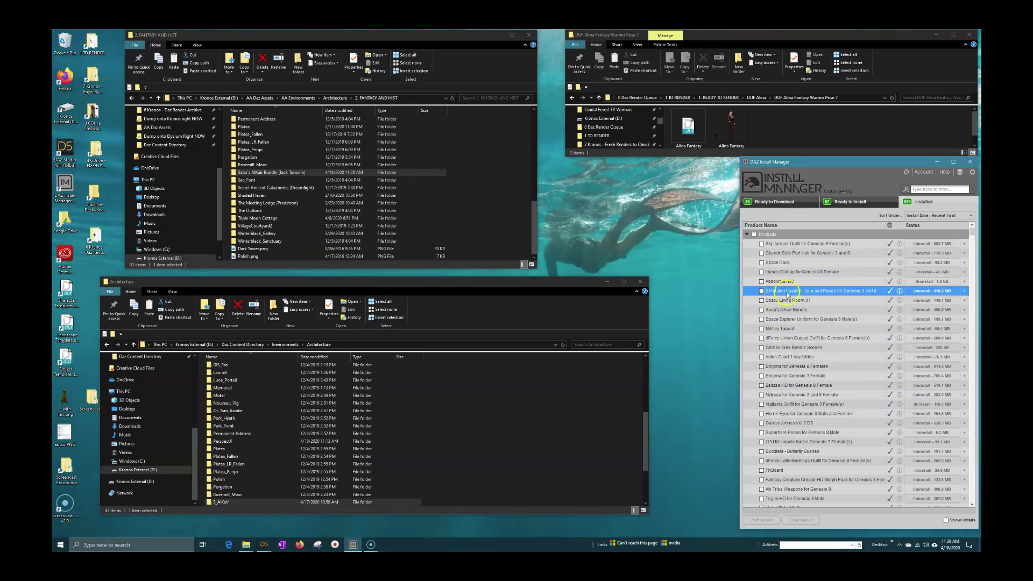
{"action": "right_click", "coordinate": [788, 294]}
{"action": "left_click", "coordinate": [806, 395]}
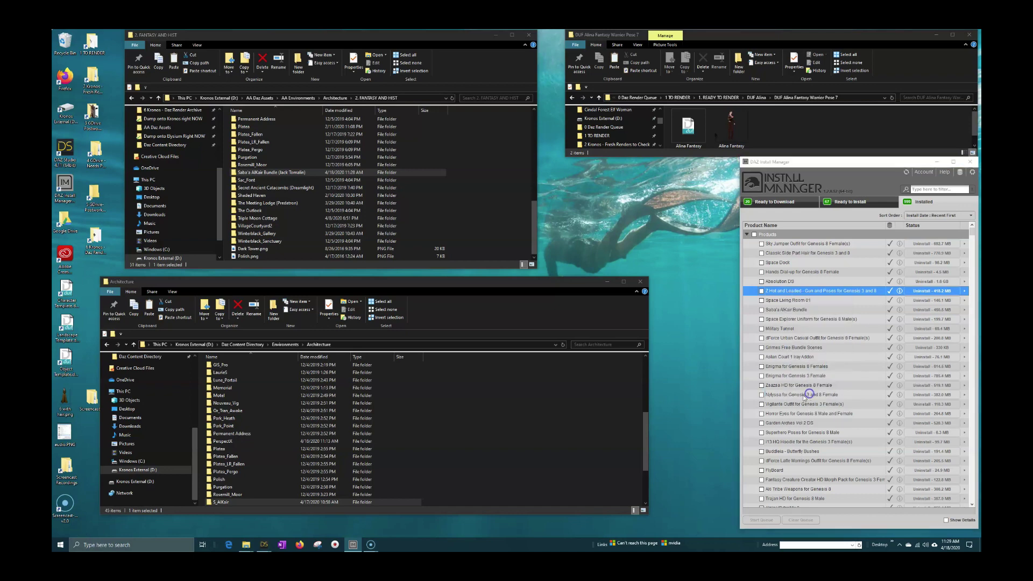
- Open the pose file's folder, close the Architecture window, and go up to Genesis 3 Poses
{"action": "left_click", "coordinate": [837, 401]}
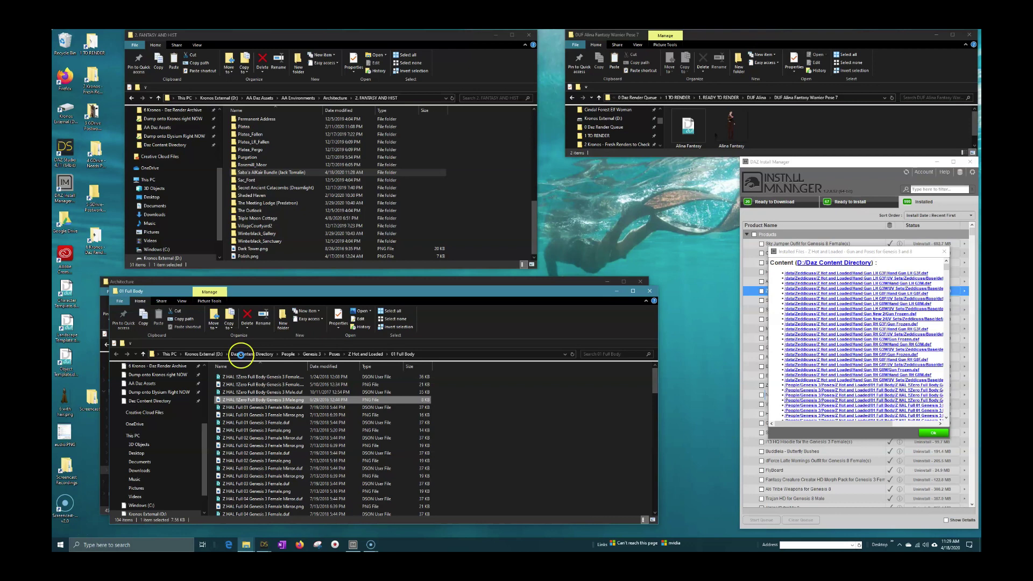
{"action": "left_click", "coordinate": [640, 281]}
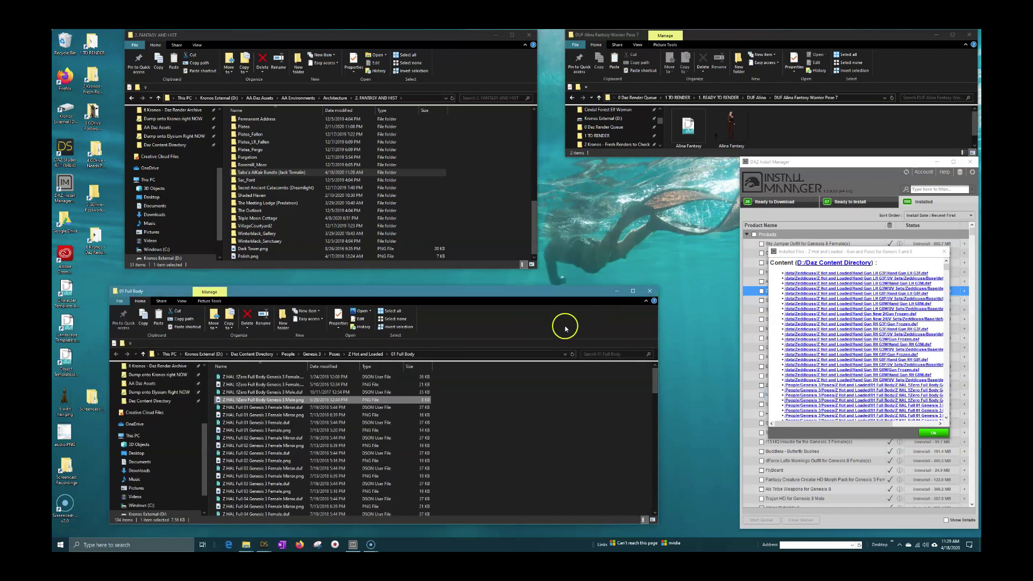
{"action": "left_click", "coordinate": [335, 354]}
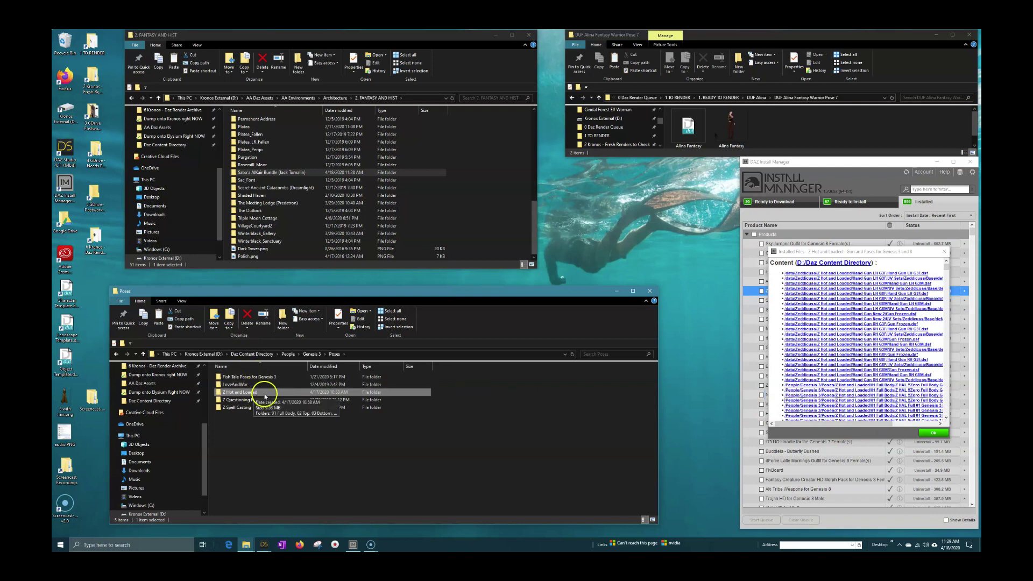
- Go to AA Daz Assets > AA Poses > Poses Male and Female
{"action": "left_click", "coordinate": [260, 98]}
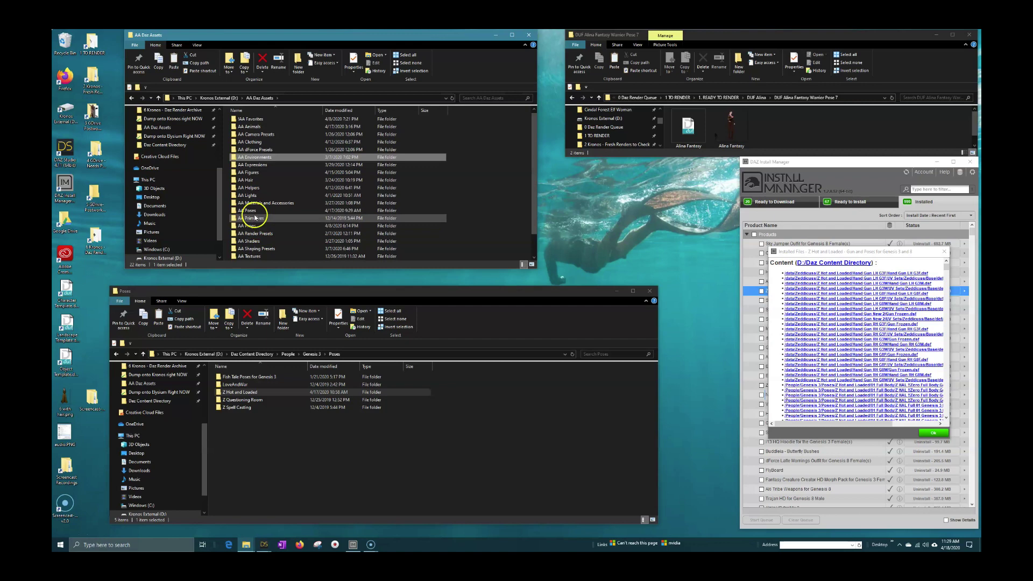
{"action": "left_click", "coordinate": [255, 213]}
{"action": "double_click", "coordinate": [254, 213]}
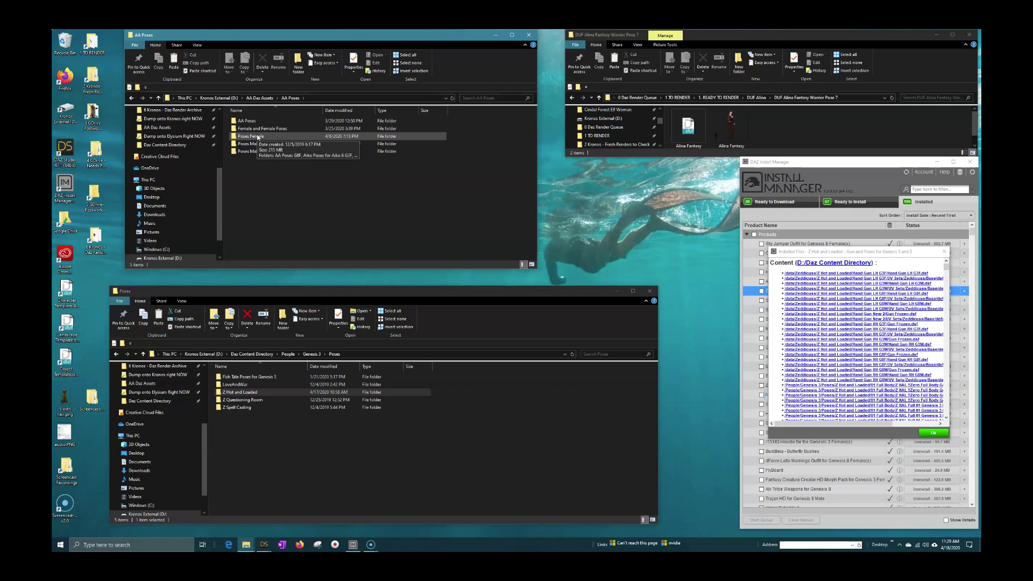
{"action": "double_click", "coordinate": [256, 153]}
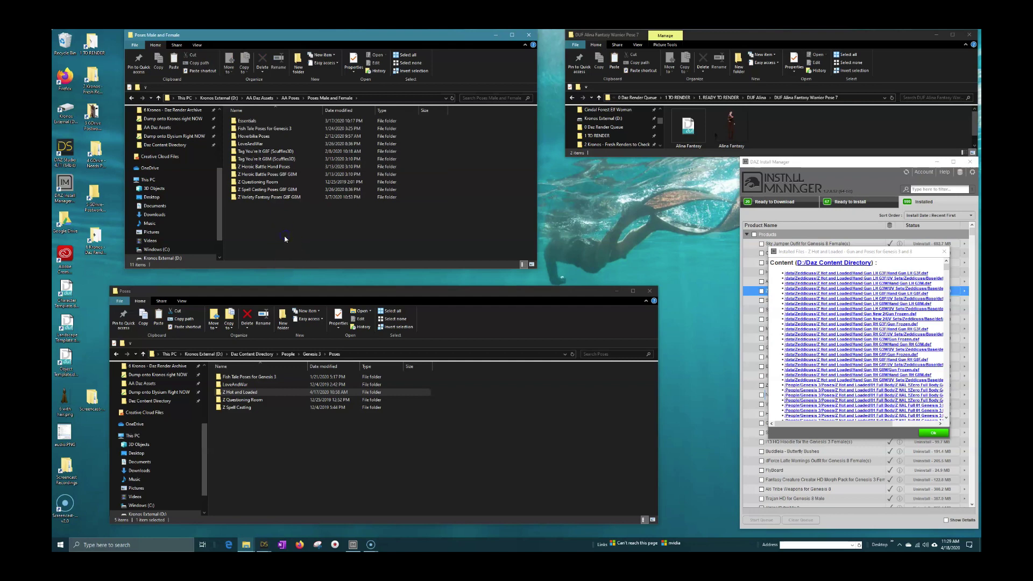
- Paste the Z Hot and Loaded folder and rename it 'Z Hot and Loaded G3F G3M'
{"action": "key", "text": "ctrl+v"}
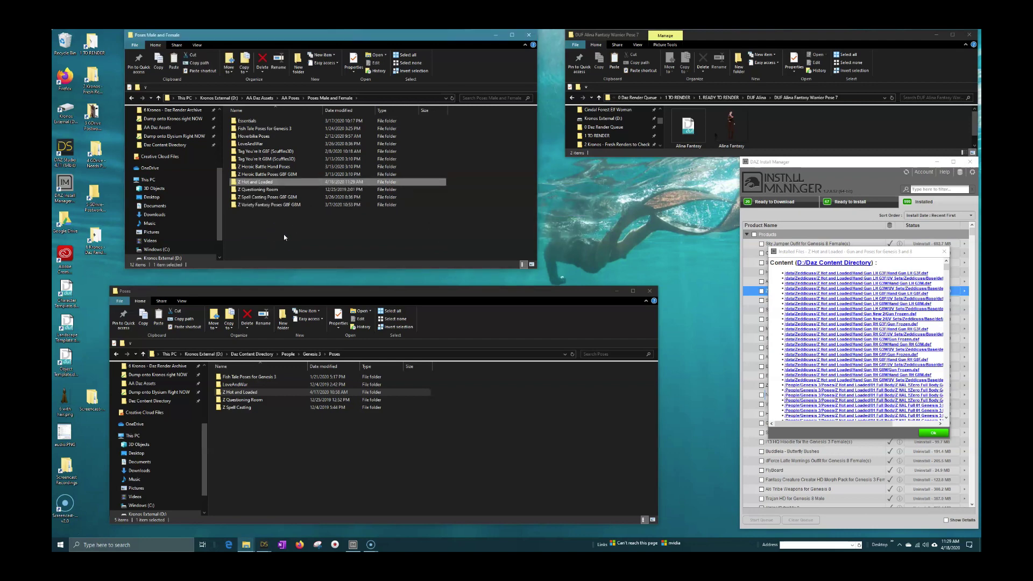
{"action": "left_click", "coordinate": [285, 225]}
{"action": "left_click", "coordinate": [275, 183]}
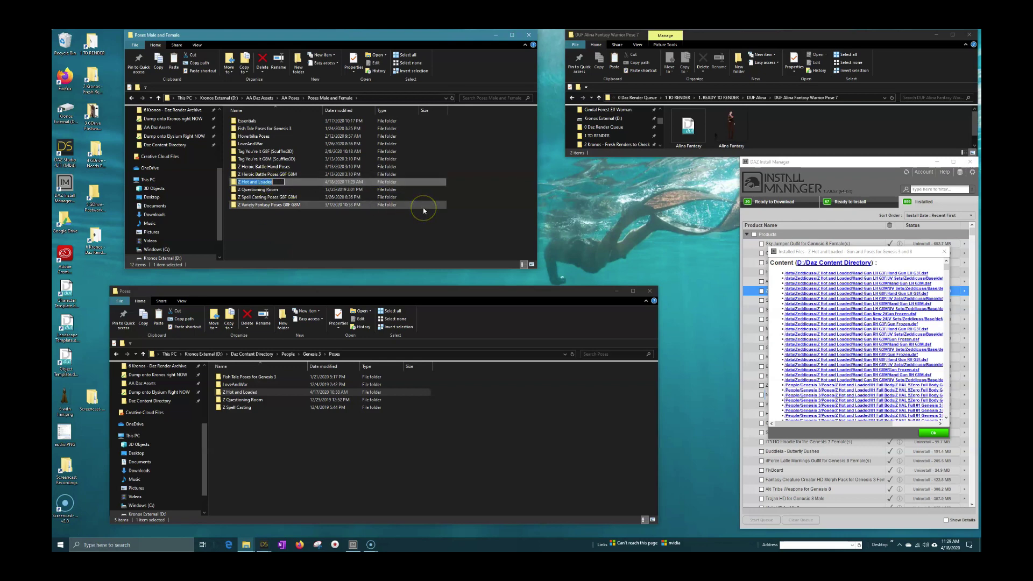
{"action": "key", "text": "End"}
{"action": "type", "text": "G3F"}
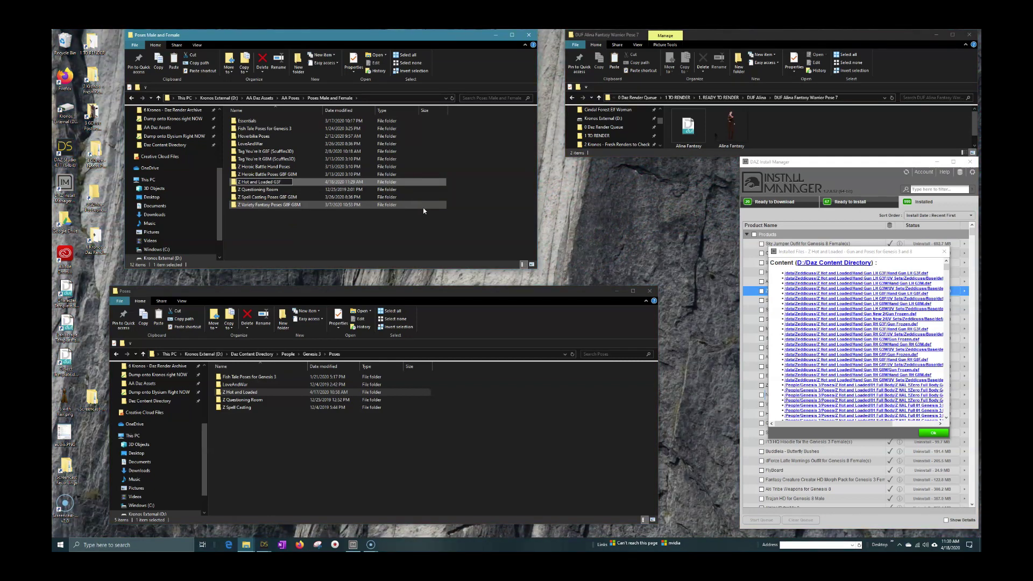
{"action": "key", "text": "Return"}
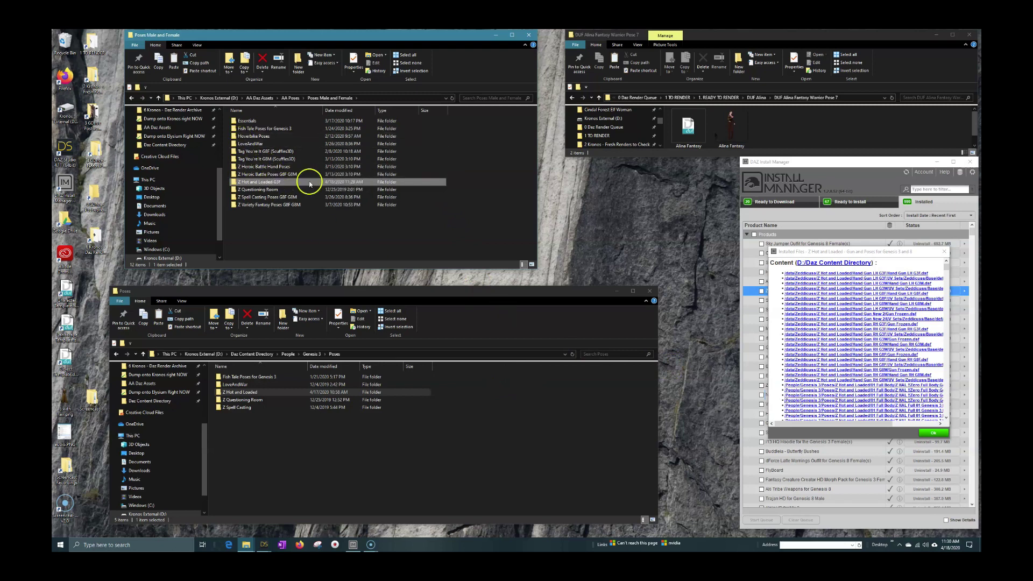
{"action": "left_click", "coordinate": [310, 184]}
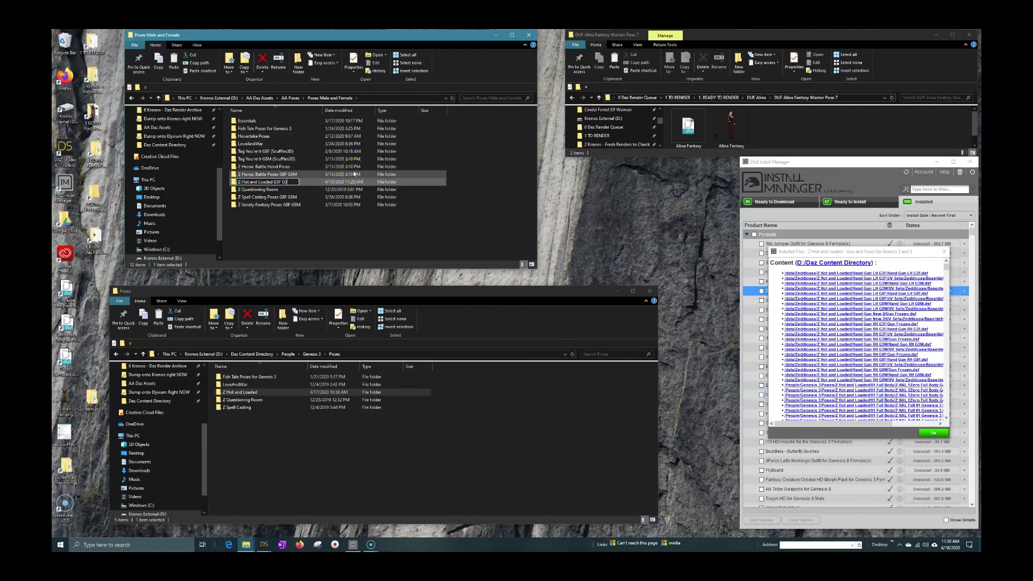
{"action": "key", "text": "Return"}
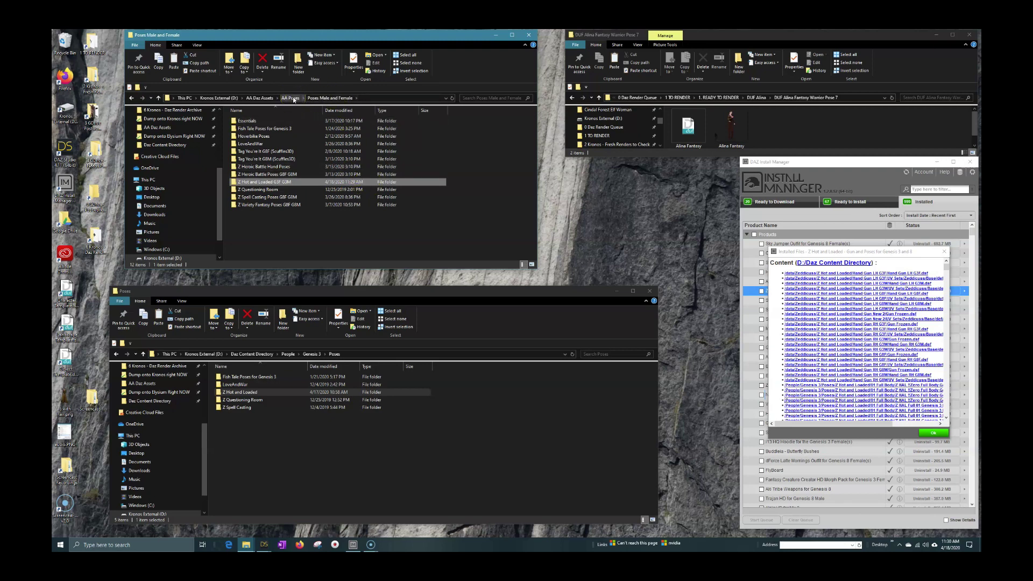
- Open the content library's Genesis 8 Poses folder from the installed files list
{"action": "left_click", "coordinate": [313, 230]}
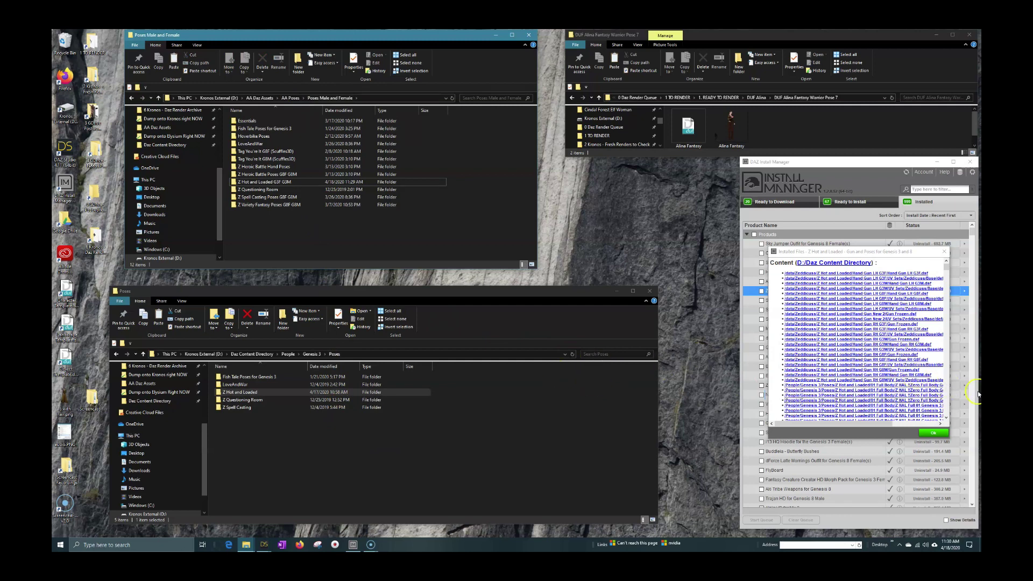
{"action": "left_click", "coordinate": [948, 396]}
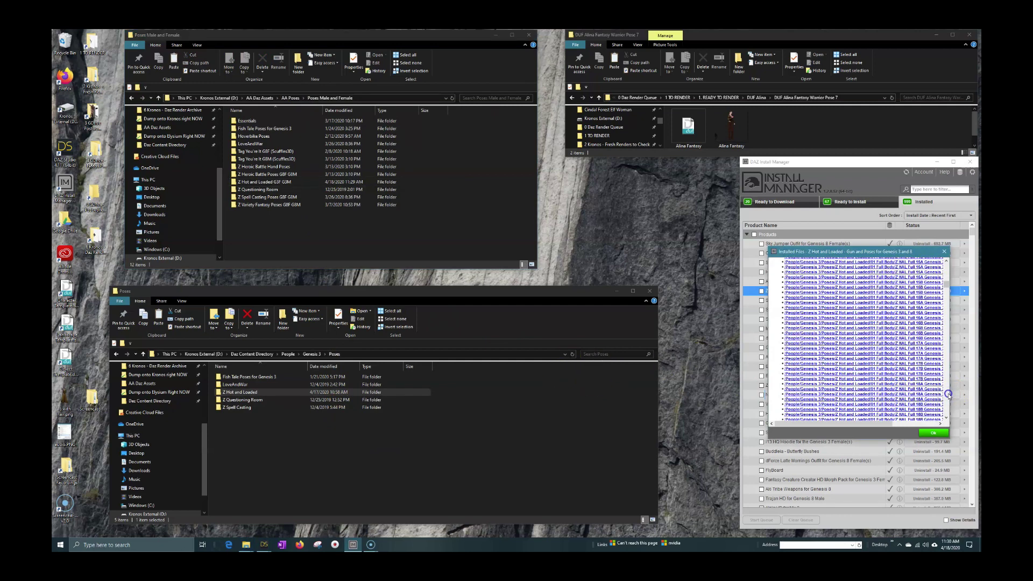
{"action": "scroll", "coordinate": [948, 396], "scroll_direction": "down", "scroll_amount": 10}
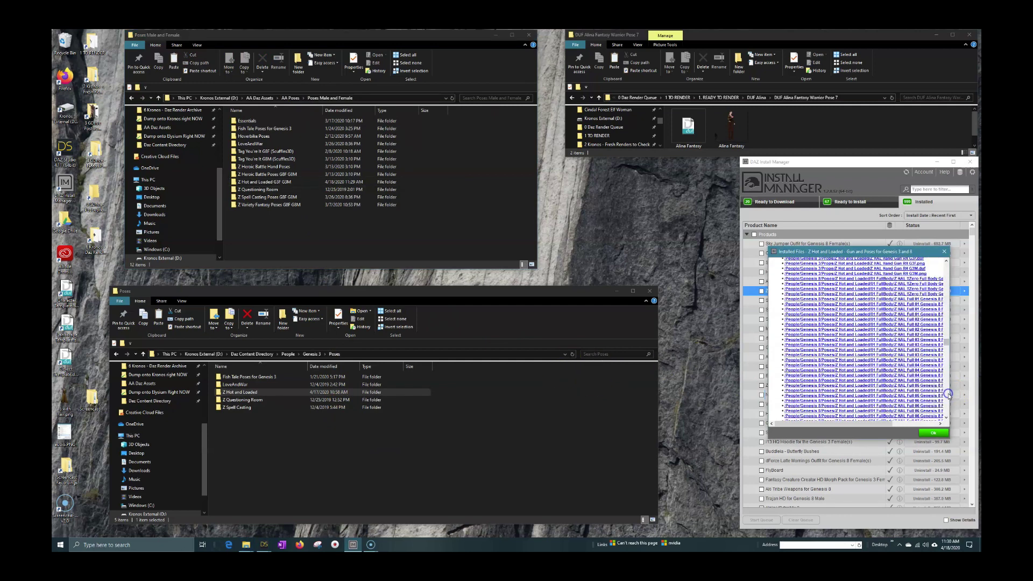
{"action": "left_click", "coordinate": [810, 348]}
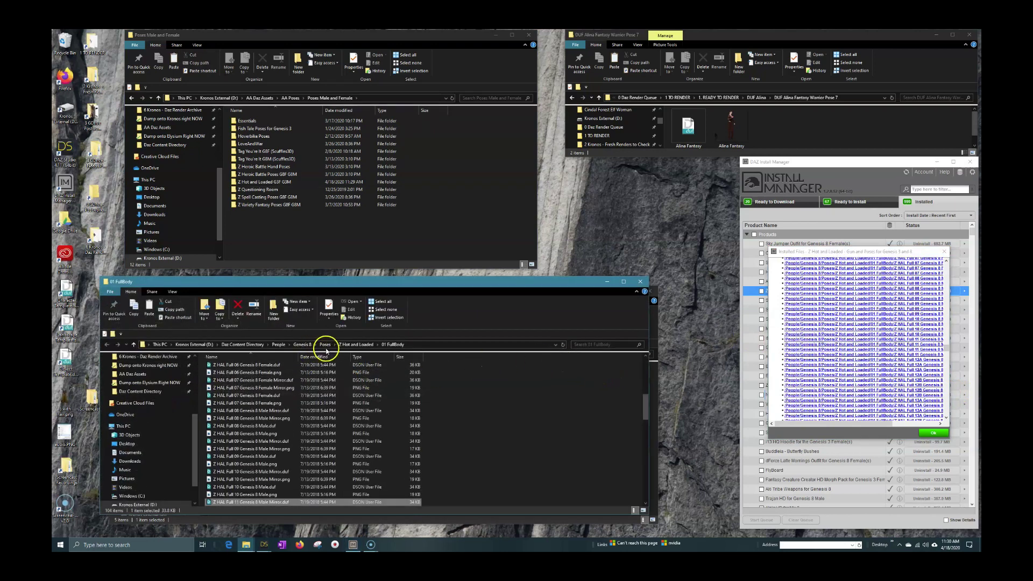
{"action": "left_click", "coordinate": [325, 345]}
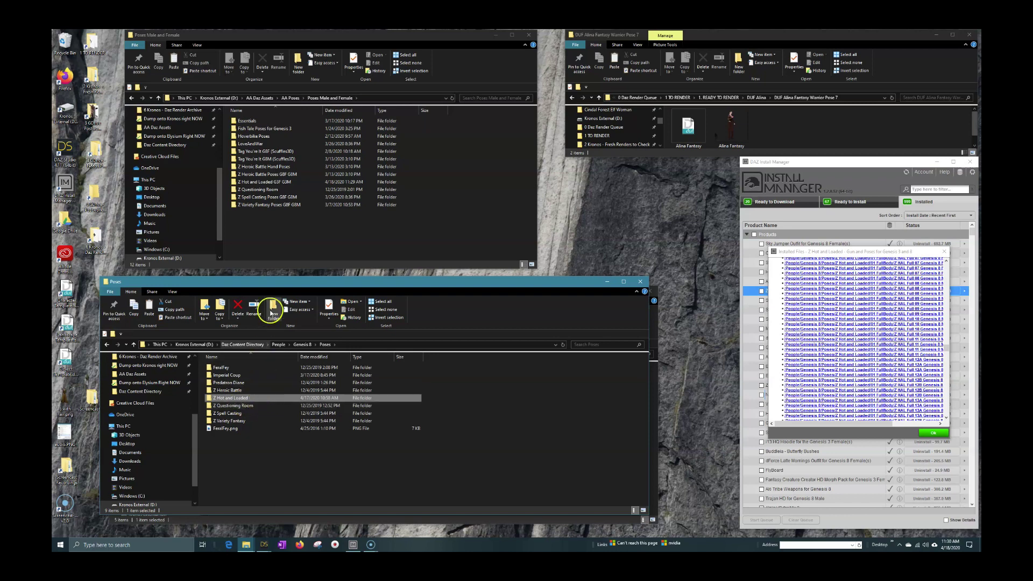
- Paste Z Hot and Loaded into Poses Male and Female as 'Z Hot and Loaded G8F G8M', closing the list
{"action": "left_click", "coordinate": [257, 231]}
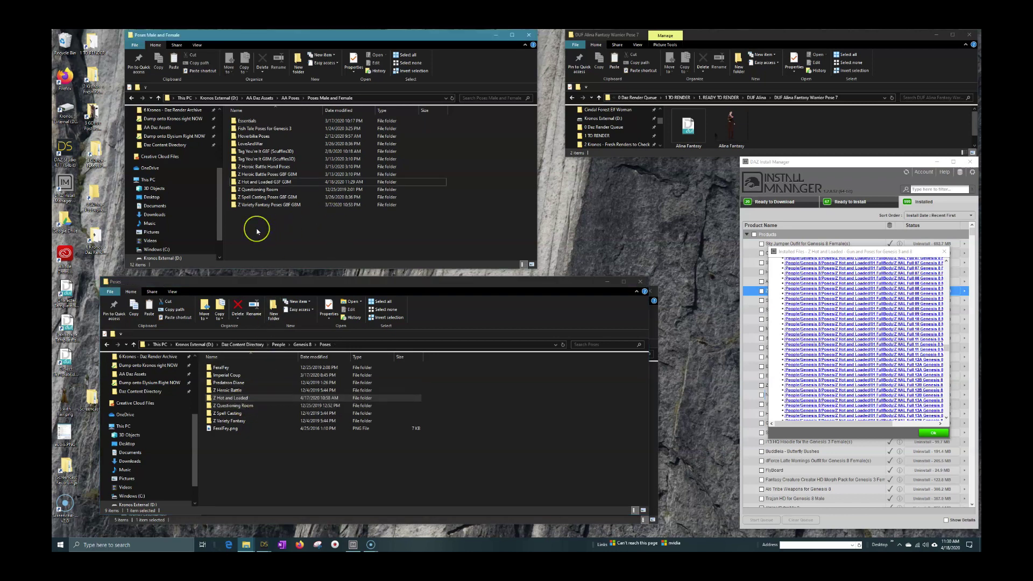
{"action": "key", "text": "ctrl+v"}
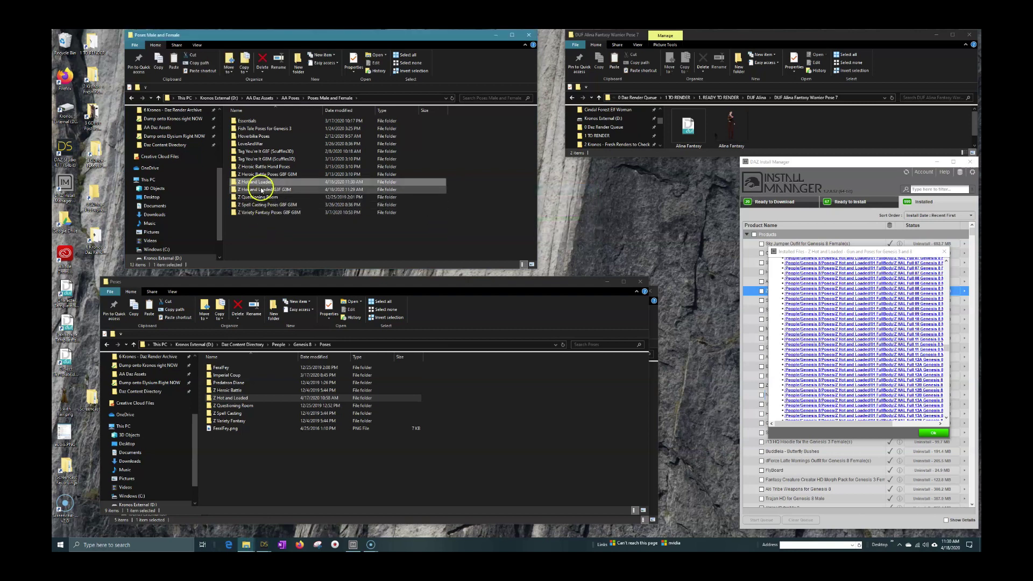
{"action": "left_click", "coordinate": [328, 181]}
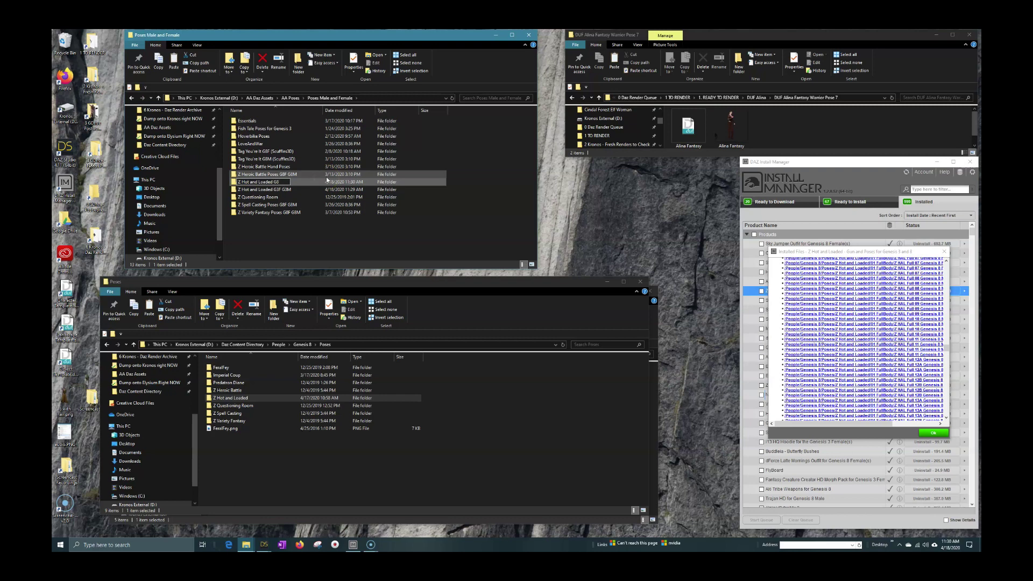
{"action": "type", "text": "G8F G8M"}
{"action": "key", "text": "Return"}
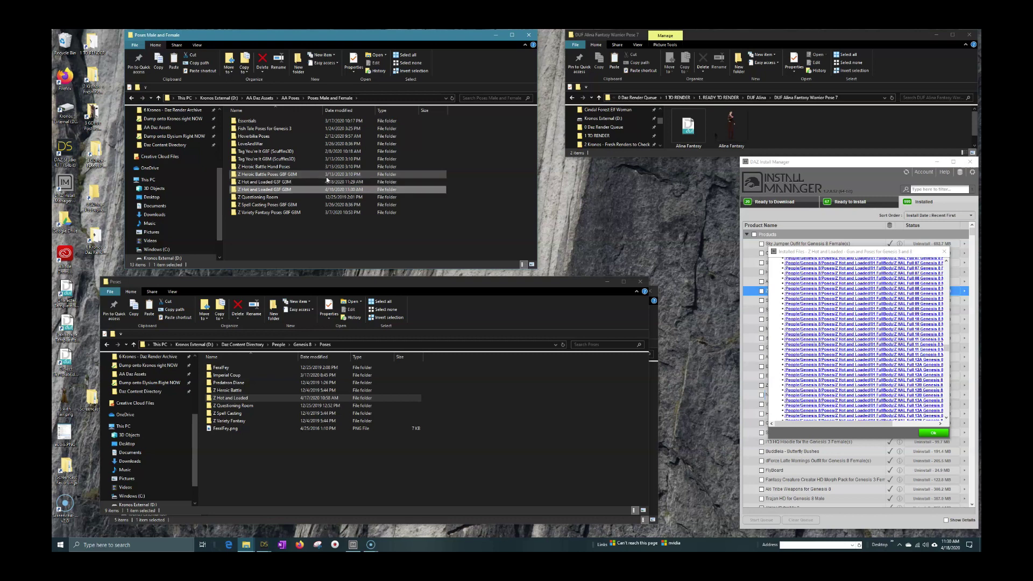
{"action": "left_click", "coordinate": [933, 433]}
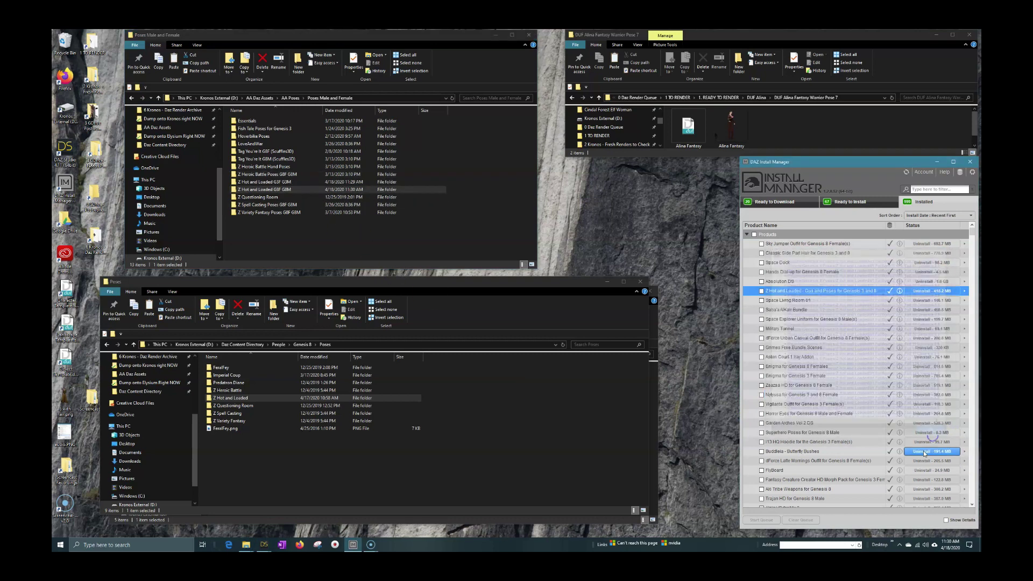
- List Space Living Room 01's installed files and open its Tesla3DCorp content folder in Explorer
{"action": "right_click", "coordinate": [799, 304]}
{"action": "left_click", "coordinate": [801, 403]}
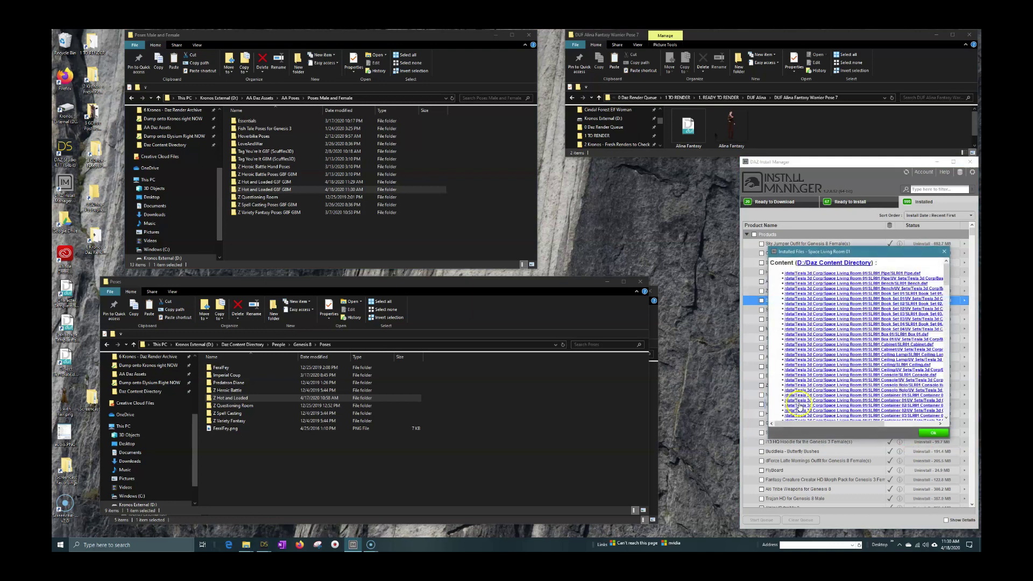
{"action": "scroll", "coordinate": [949, 395], "scroll_direction": "down", "scroll_amount": 10}
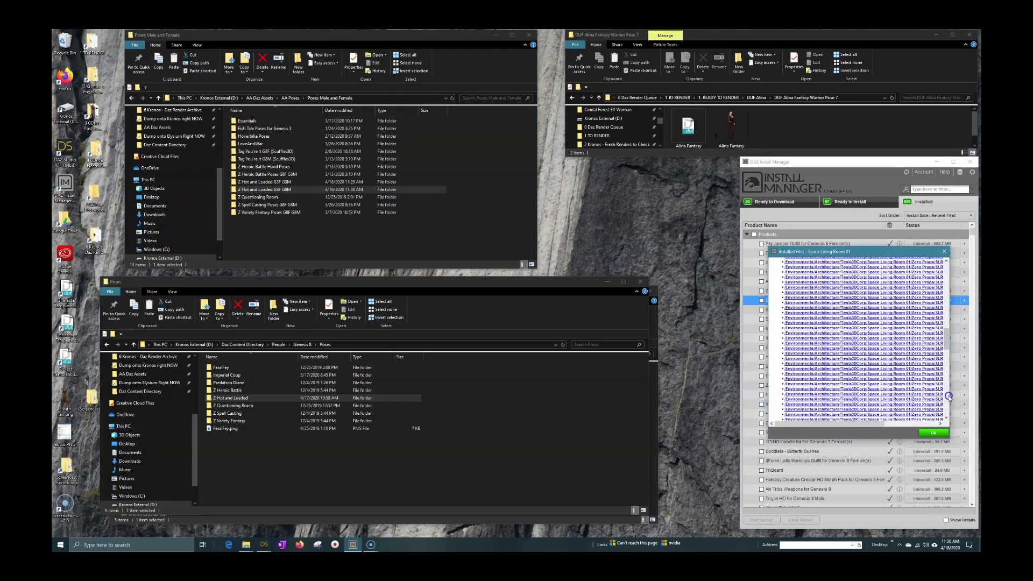
{"action": "left_click", "coordinate": [794, 364]}
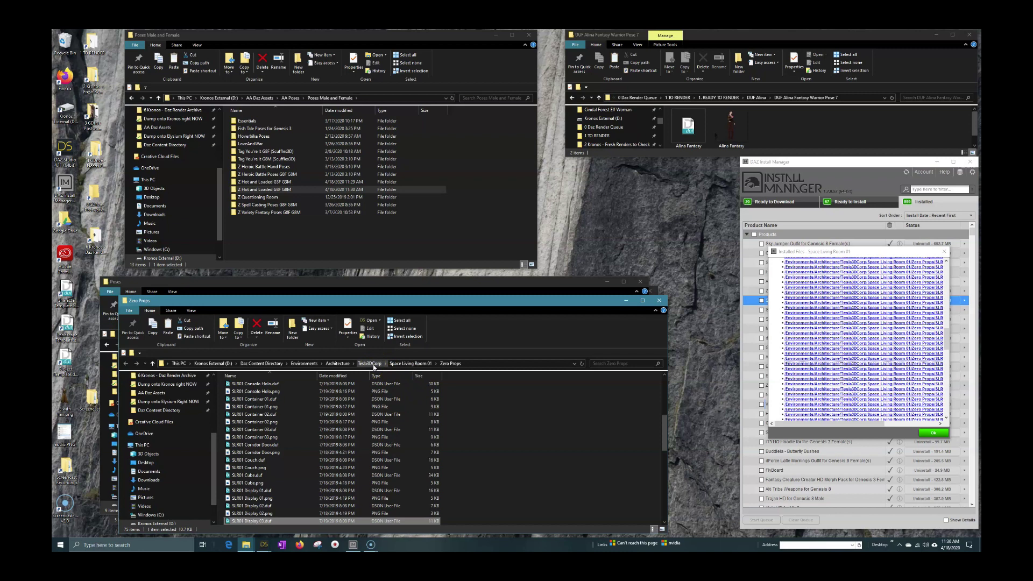
{"action": "left_click", "coordinate": [371, 363]}
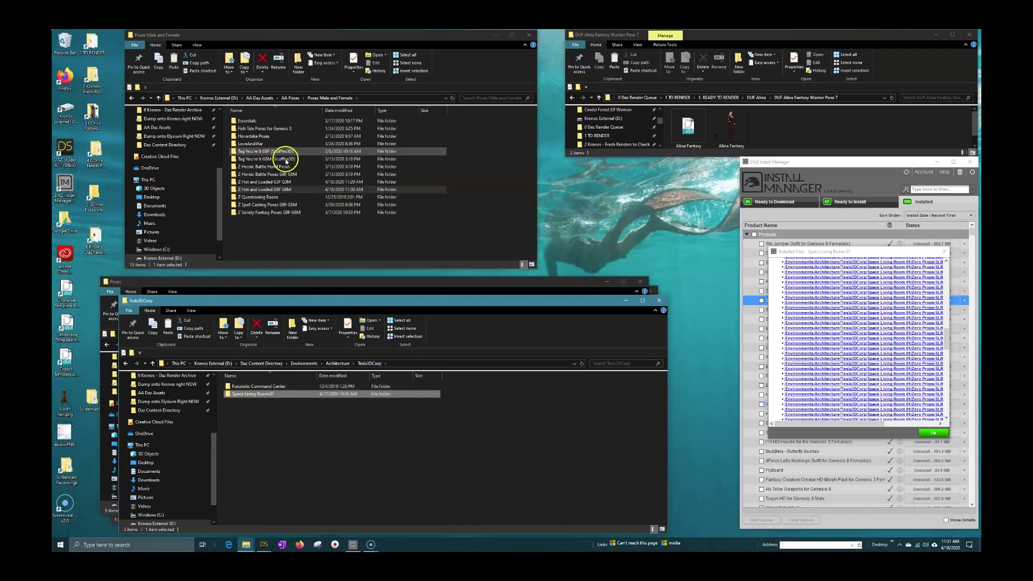
- Browse to AA Daz Assets > AA Environments > Architecture > 3. SCIFI
{"action": "left_click", "coordinate": [290, 98]}
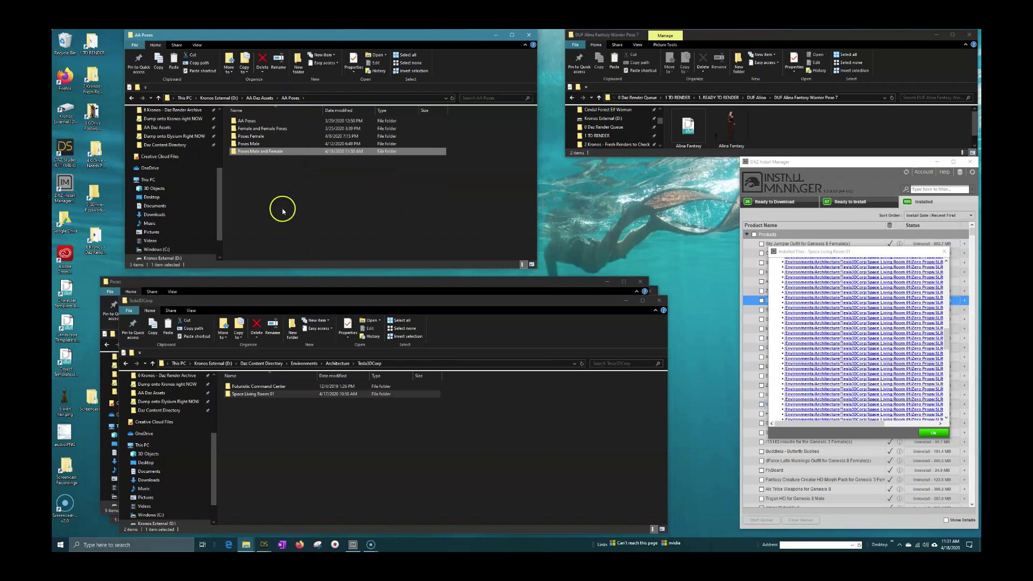
{"action": "left_click", "coordinate": [253, 98]}
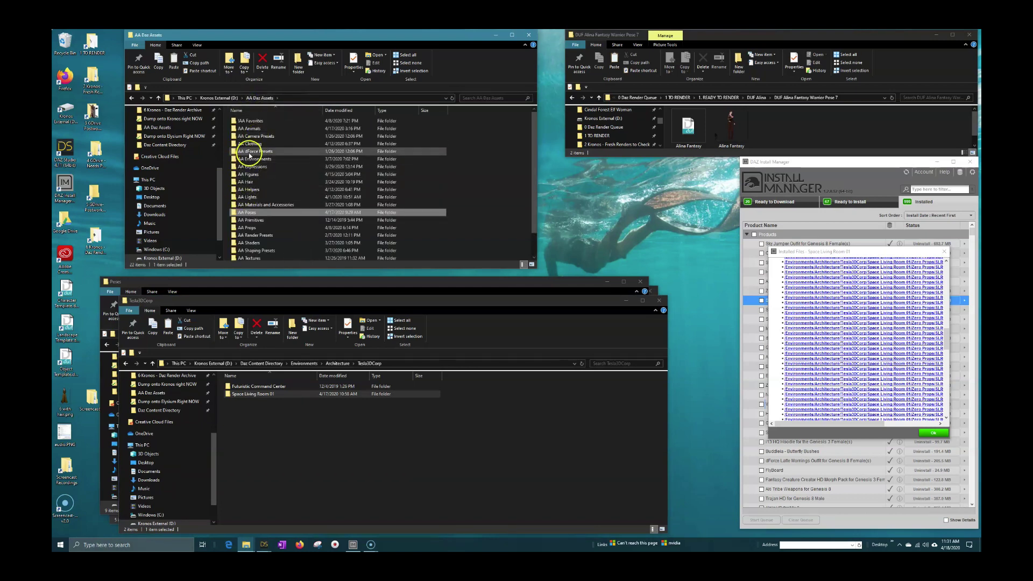
{"action": "double_click", "coordinate": [250, 159]}
{"action": "double_click", "coordinate": [249, 122]}
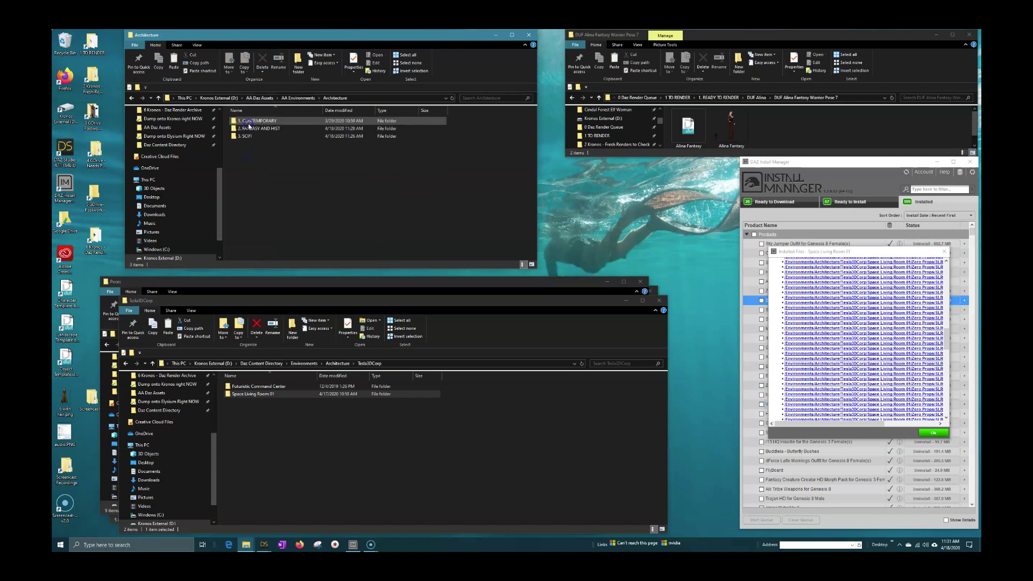
{"action": "double_click", "coordinate": [251, 136]}
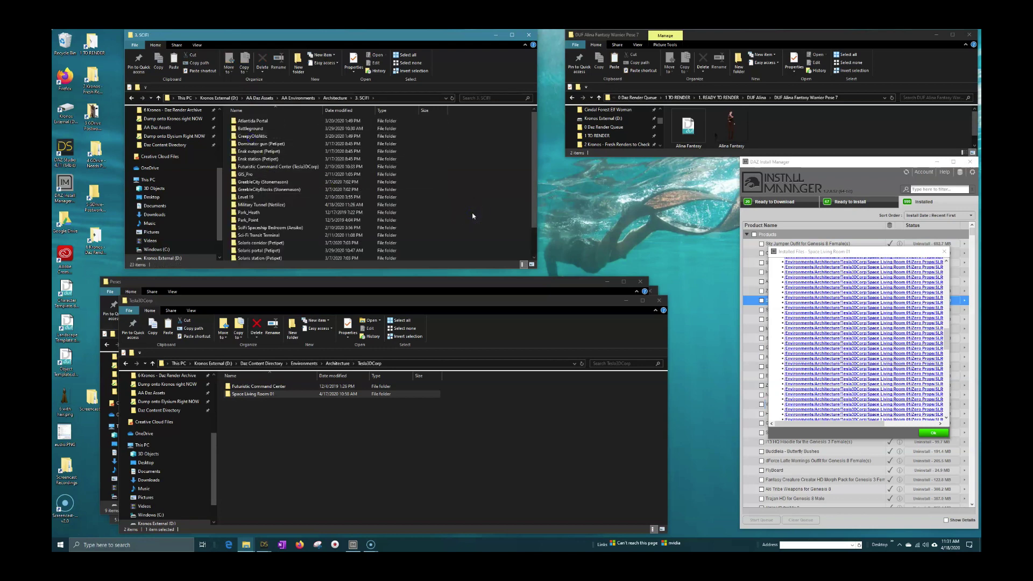
- Paste Space Living Room 01 there as 'Space Living Room 01 (Tesla3DCorp)' and close the file list
{"action": "left_click", "coordinate": [415, 197]}
{"action": "key", "text": "ctrl+v"}
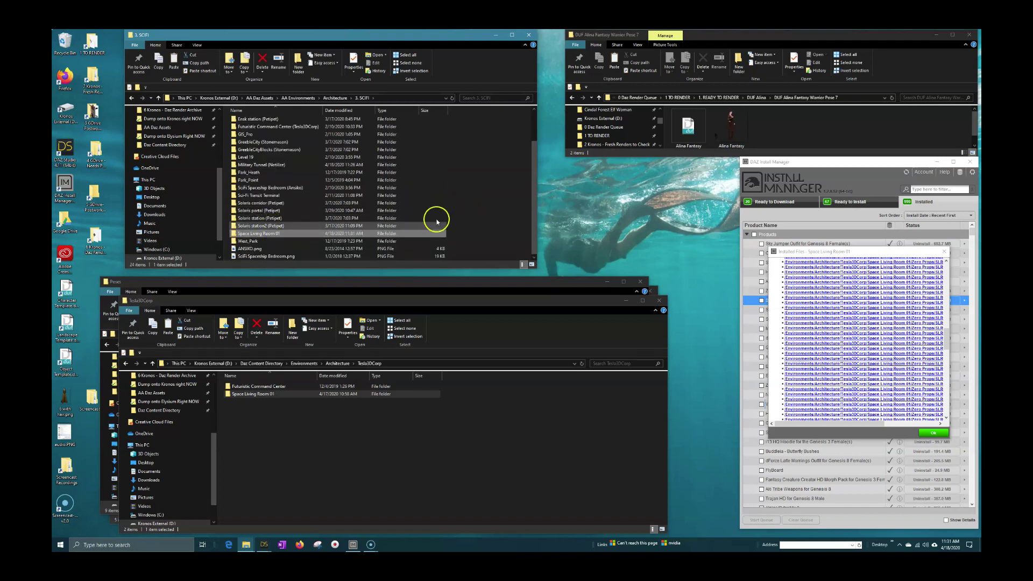
{"action": "key", "text": "F2"}
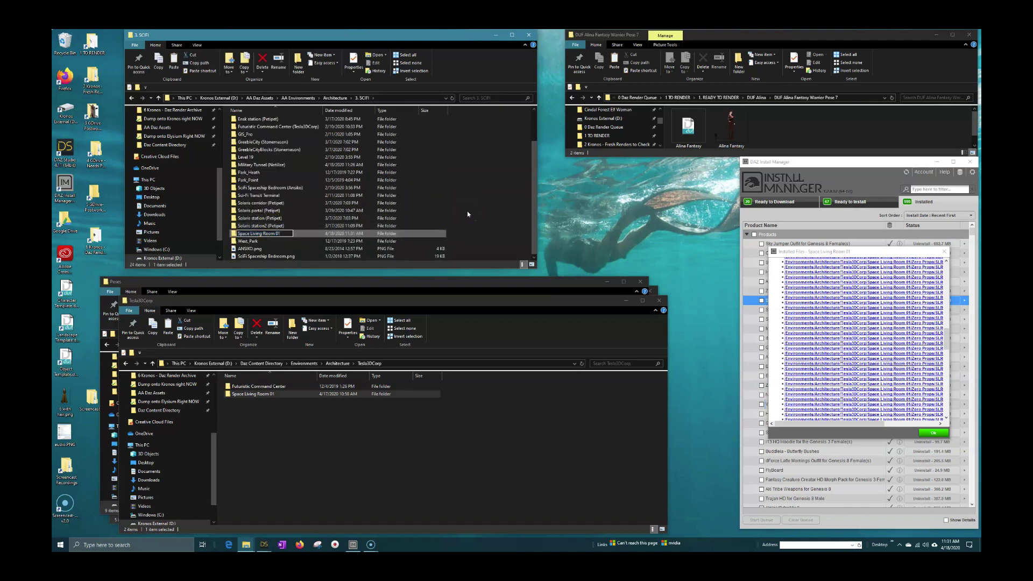
{"action": "type", "text": "(Tesla3DCorp)"}
{"action": "key", "text": "ctrl+Left"}
{"action": "key", "text": "ctrl+Left"}
{"action": "type", "text": "("}
{"action": "left_click", "coordinate": [351, 221]}
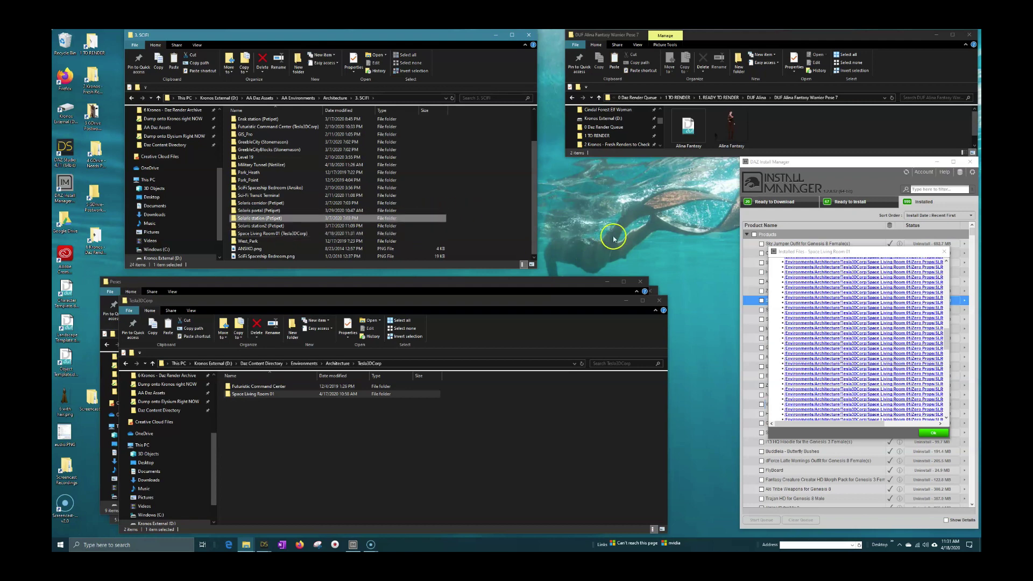
{"action": "left_click", "coordinate": [934, 434]}
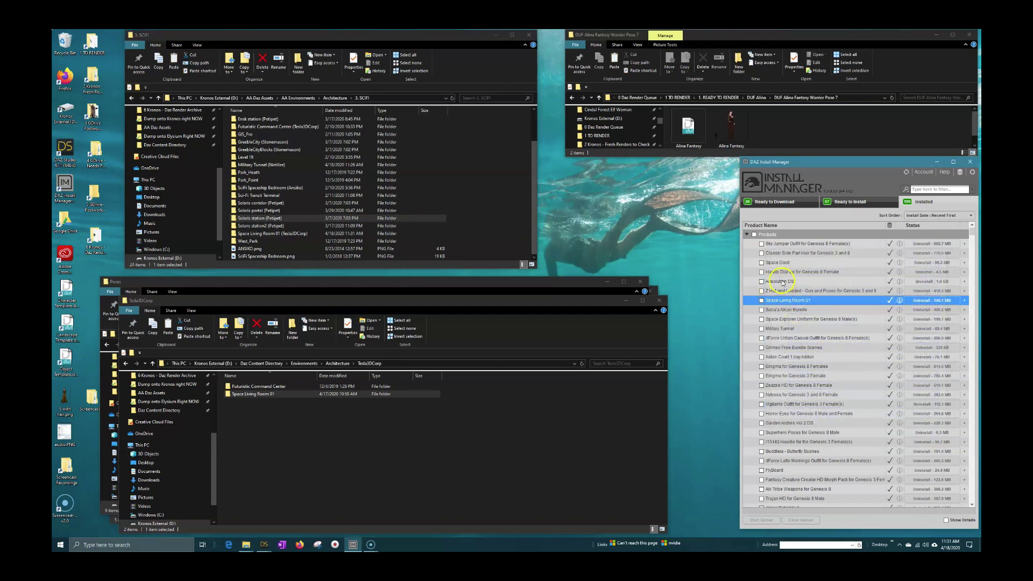
- List Absolution's installed files and open its content library Architecture folder
{"action": "right_click", "coordinate": [783, 283]}
{"action": "left_click", "coordinate": [796, 382]}
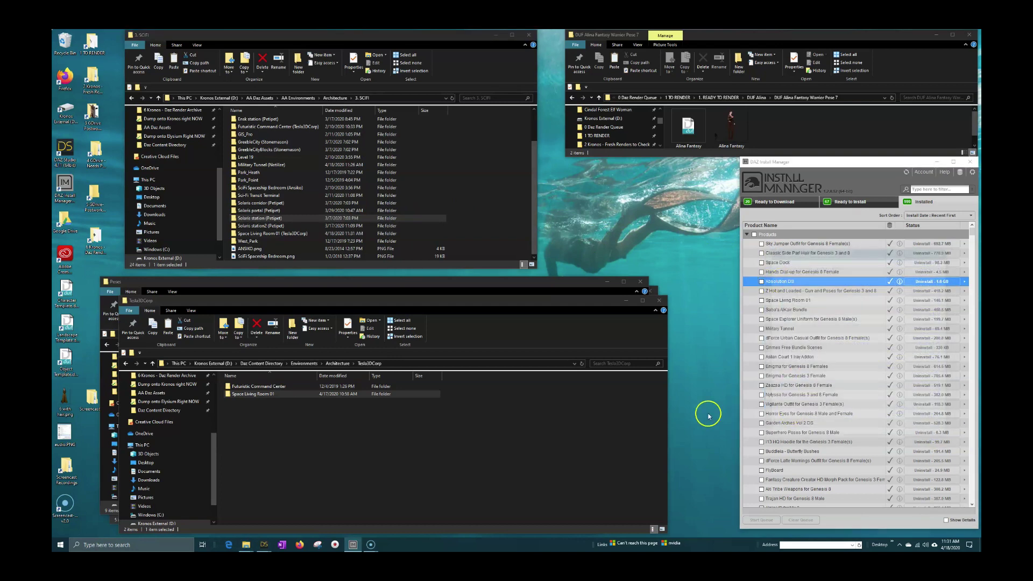
{"action": "scroll", "coordinate": [949, 405], "scroll_direction": "down", "scroll_amount": 10}
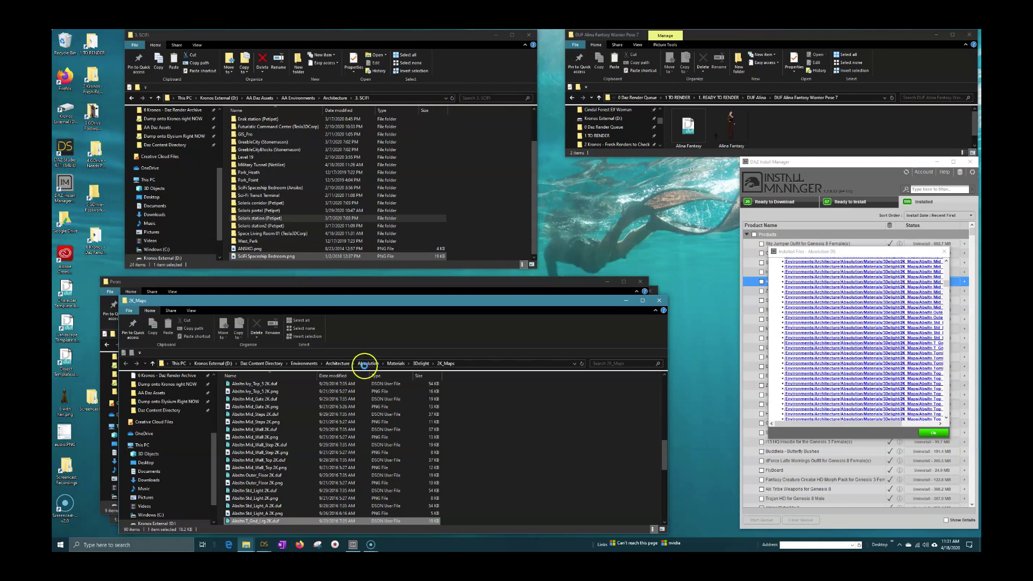
{"action": "left_click", "coordinate": [338, 364]}
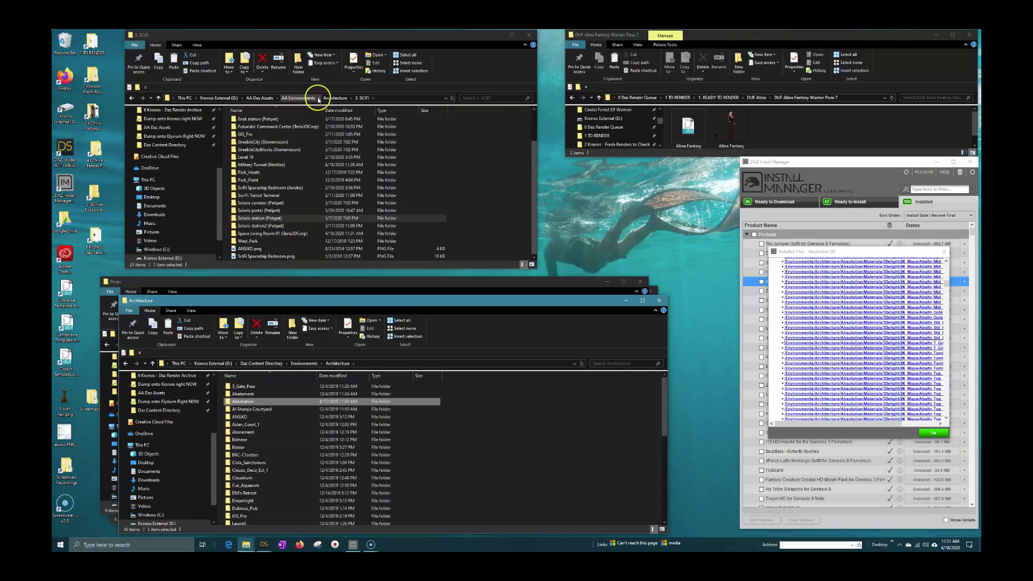
- Paste the Absolution folder into the assets' 2. FANTASY AND HIST folder
{"action": "left_click", "coordinate": [331, 99]}
{"action": "left_click", "coordinate": [262, 129]}
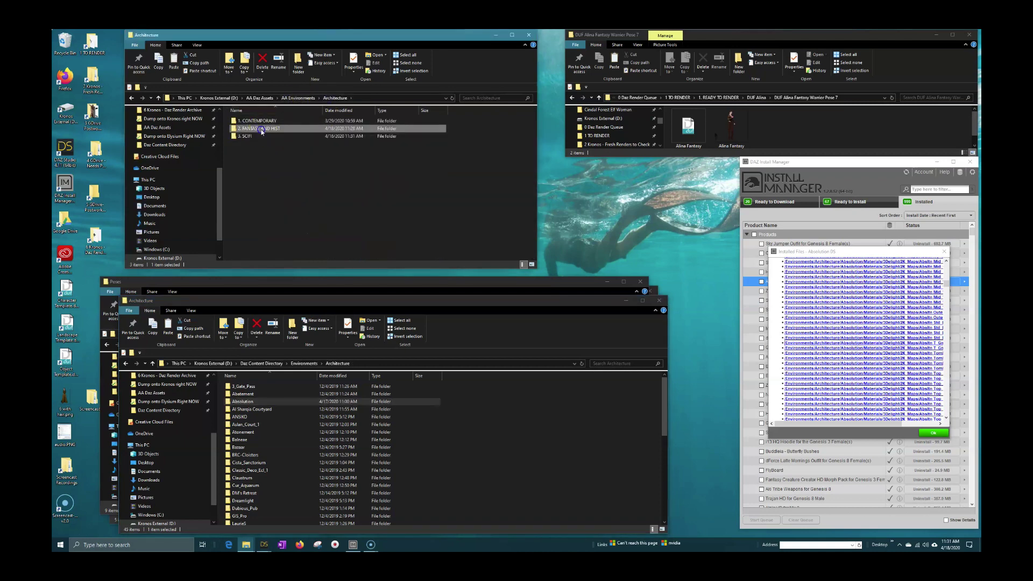
{"action": "double_click", "coordinate": [262, 130]}
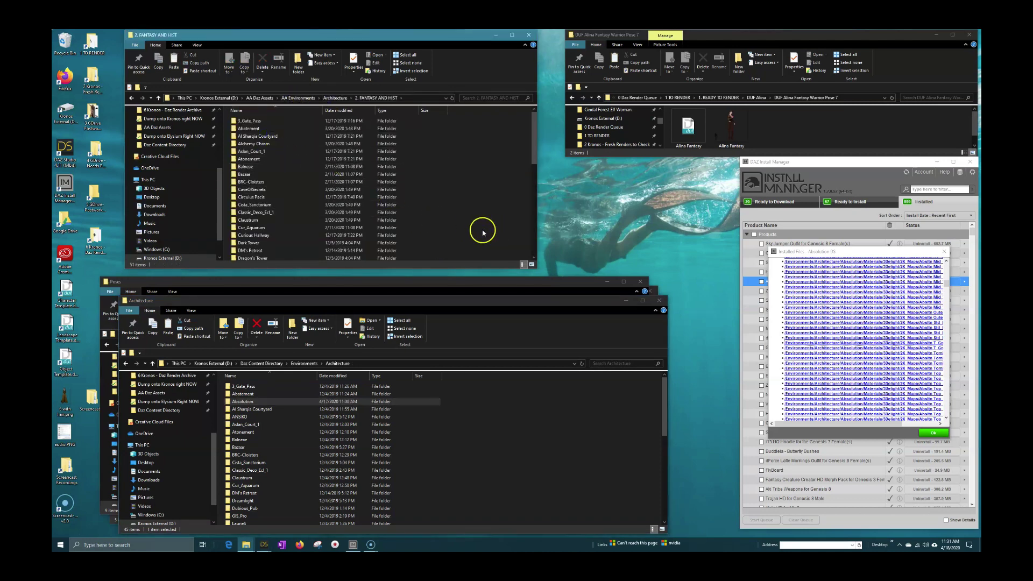
{"action": "key", "text": "ctrl+v"}
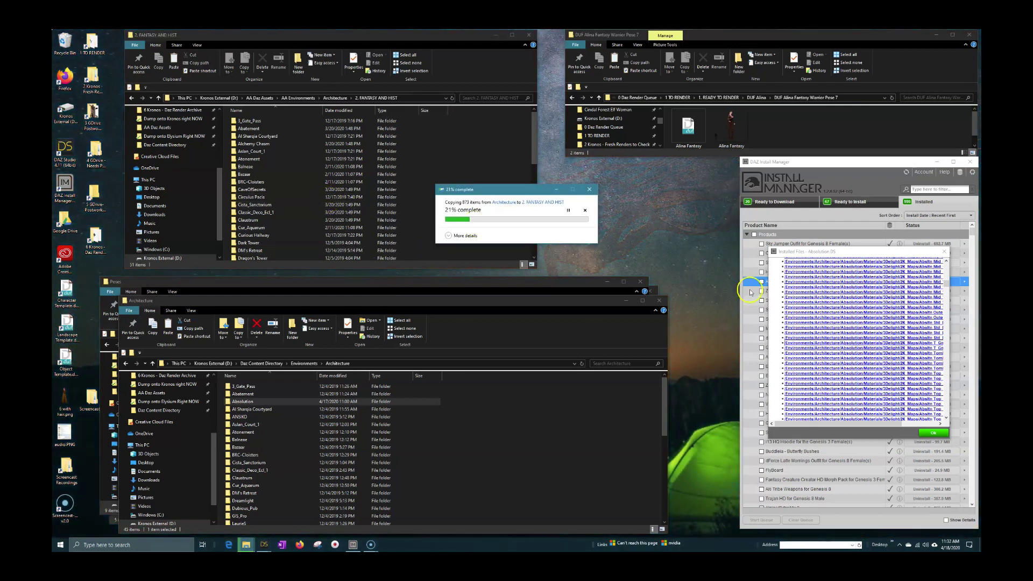
- Close Absolution's file list and reopen 2. FANTASY AND HIST to find the copy
{"action": "left_click", "coordinate": [935, 436]}
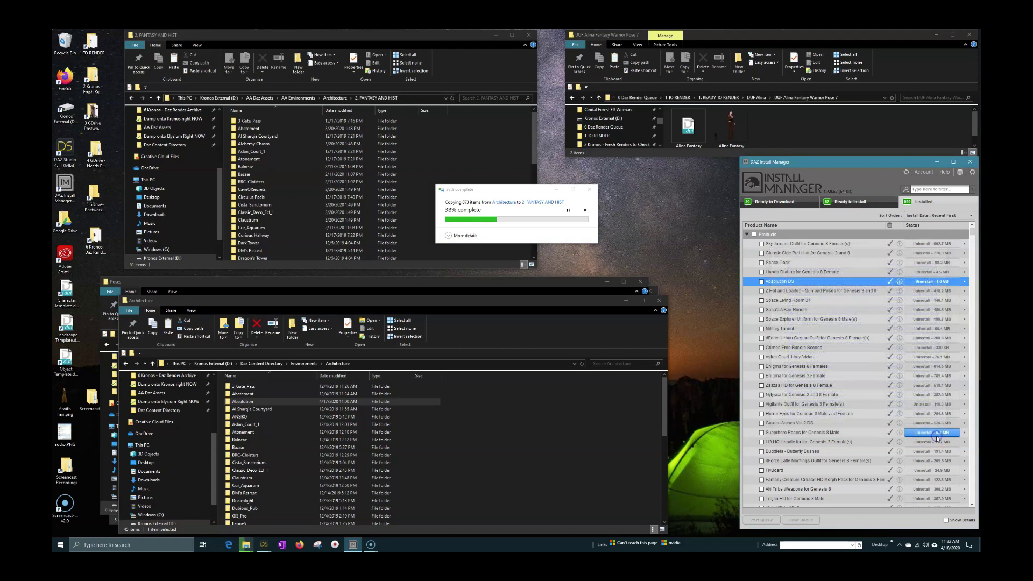
{"action": "left_click", "coordinate": [557, 229]}
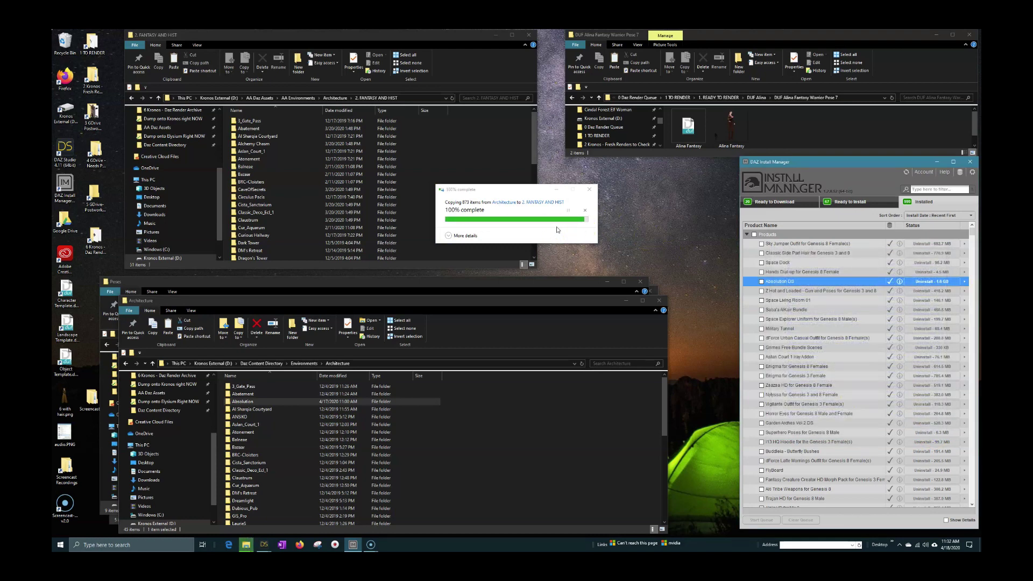
{"action": "scroll", "coordinate": [415, 247], "scroll_direction": "down", "scroll_amount": 5}
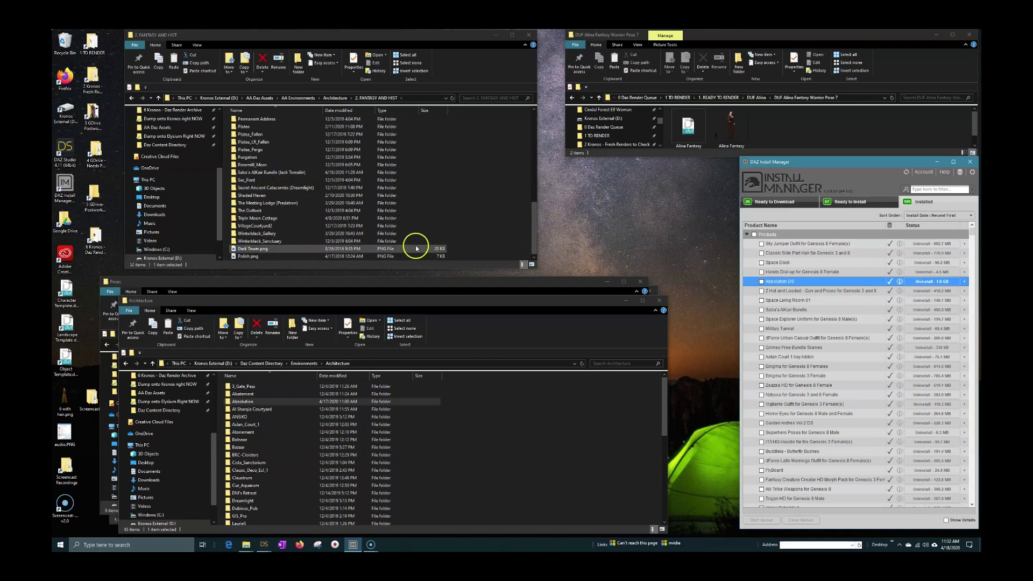
{"action": "left_click", "coordinate": [275, 226]}
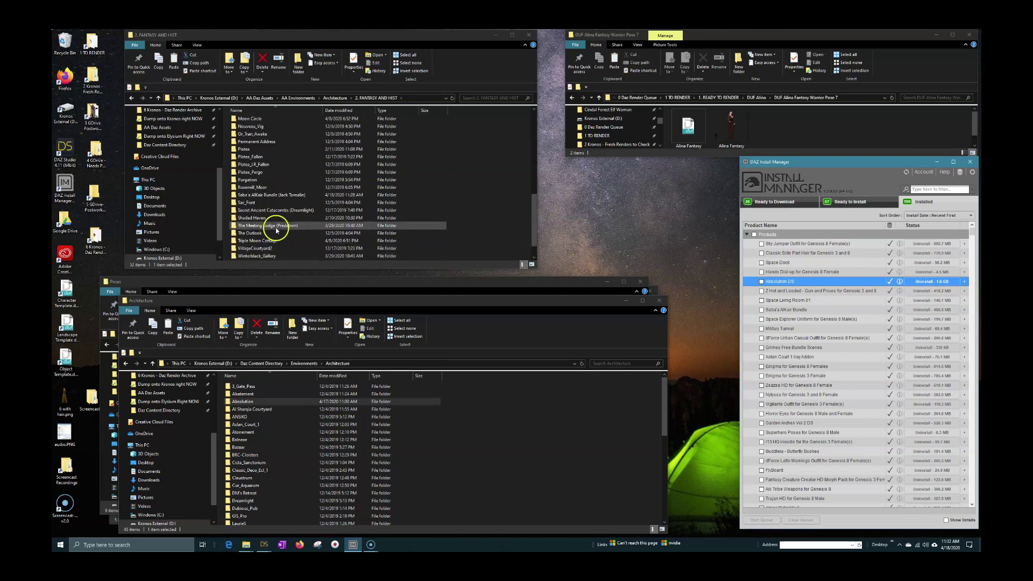
{"action": "left_click", "coordinate": [335, 98]}
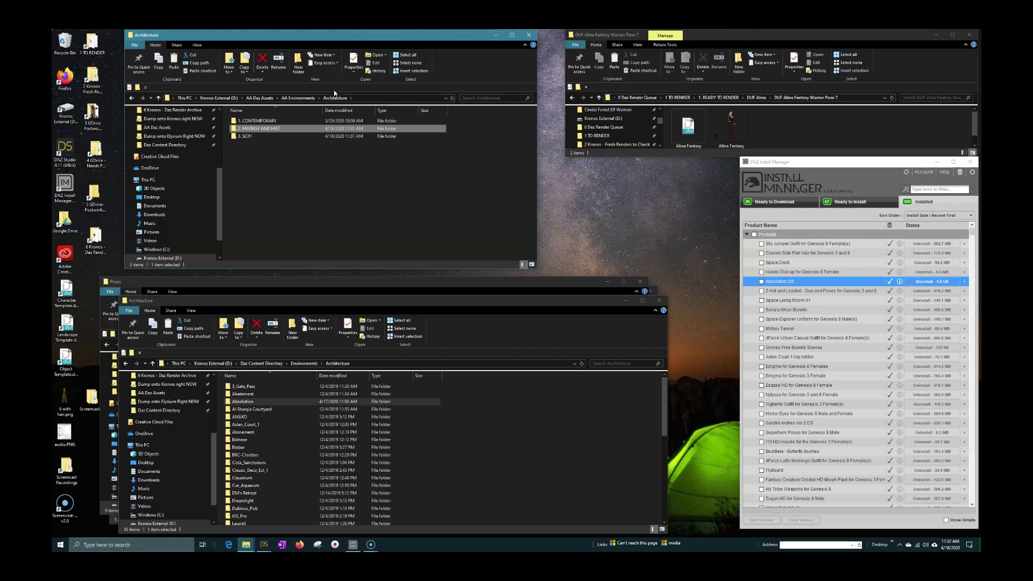
{"action": "left_click", "coordinate": [326, 128]}
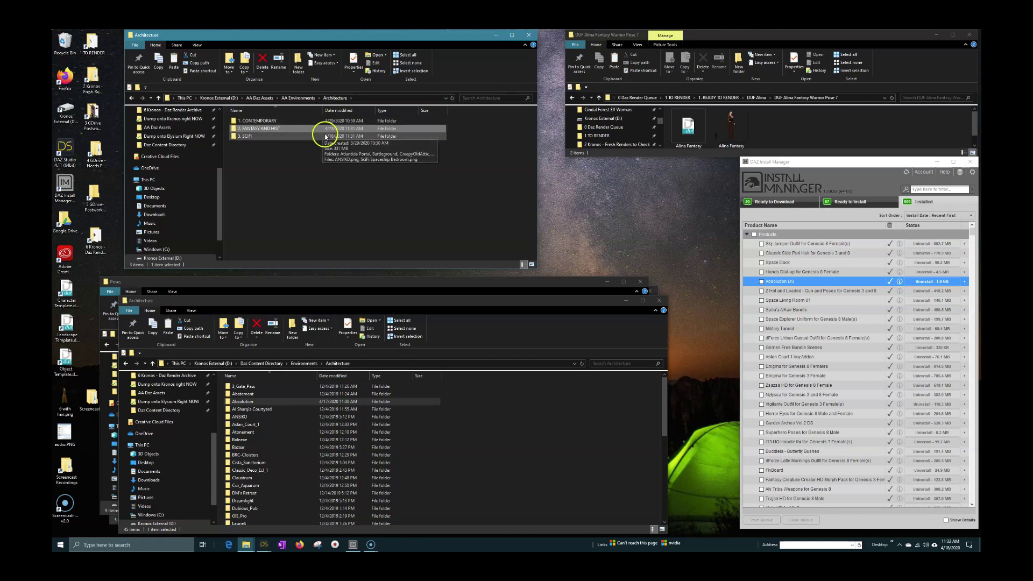
{"action": "double_click", "coordinate": [326, 128]}
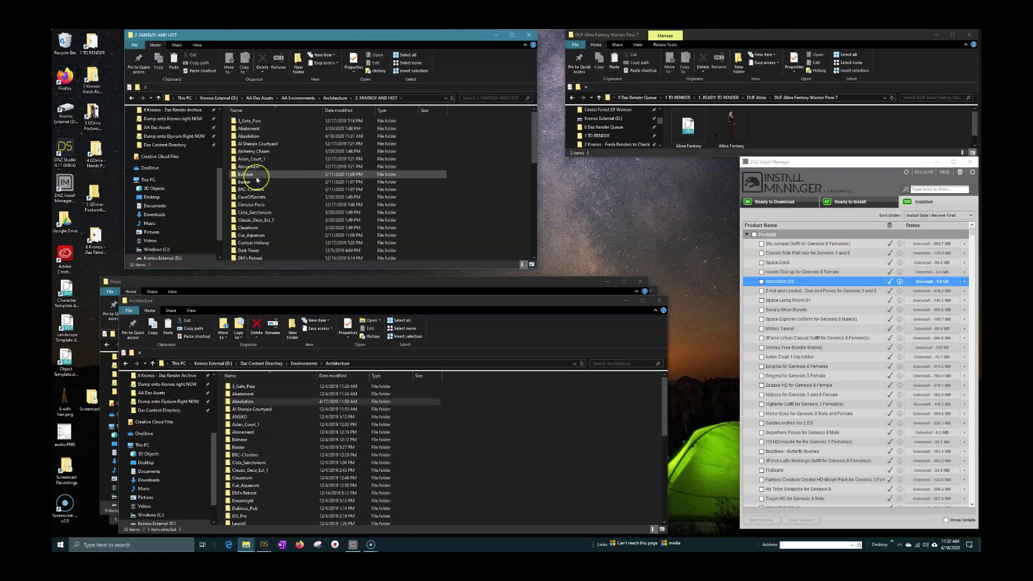
- Rename the copied folder to 'Absolution (Jack Tomalin)'
{"action": "left_click", "coordinate": [255, 137]}
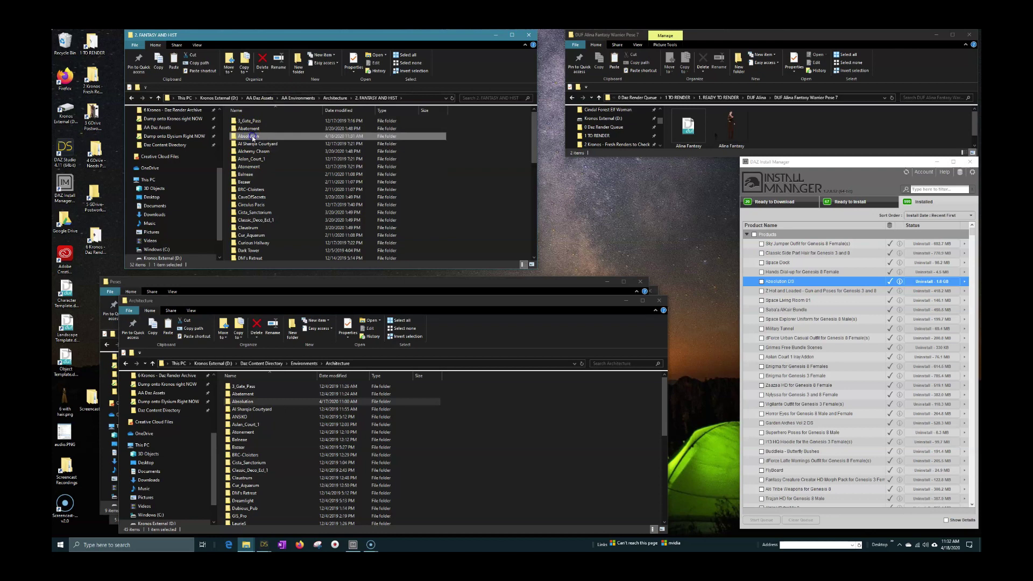
{"action": "left_click", "coordinate": [253, 137]}
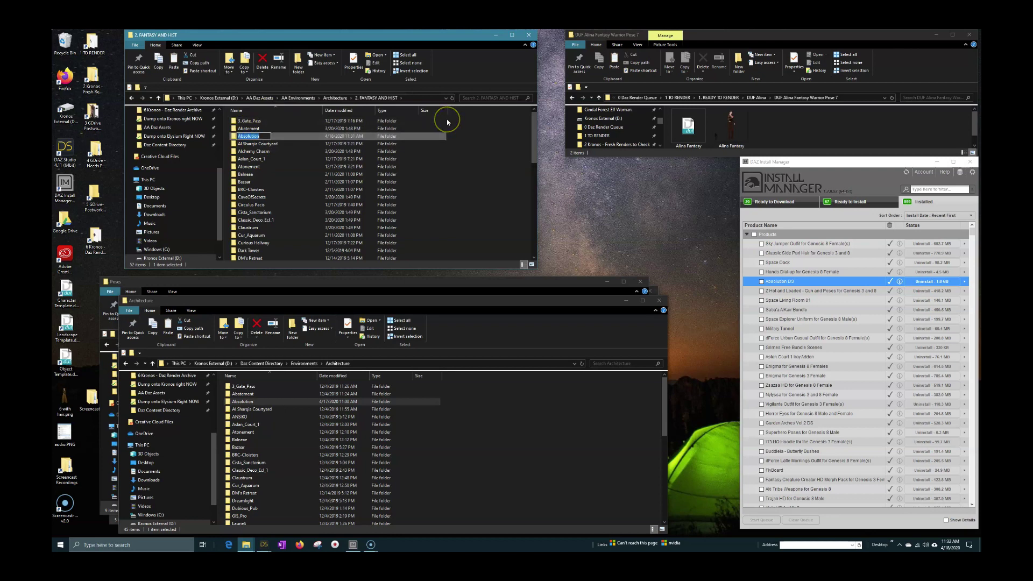
{"action": "left_click", "coordinate": [447, 122]}
{"action": "type", "text": "(Jack Tomalin)"}
{"action": "left_click", "coordinate": [354, 150]}
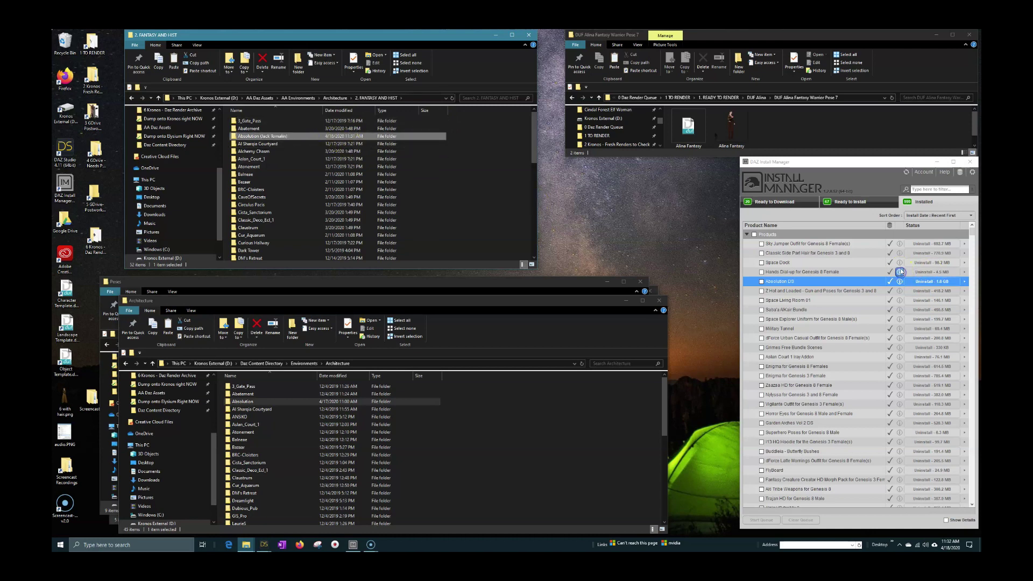
- List Hands Dial-up for Genesis 8 Female's installed files and open its Left Hand folder
{"action": "right_click", "coordinate": [788, 273]}
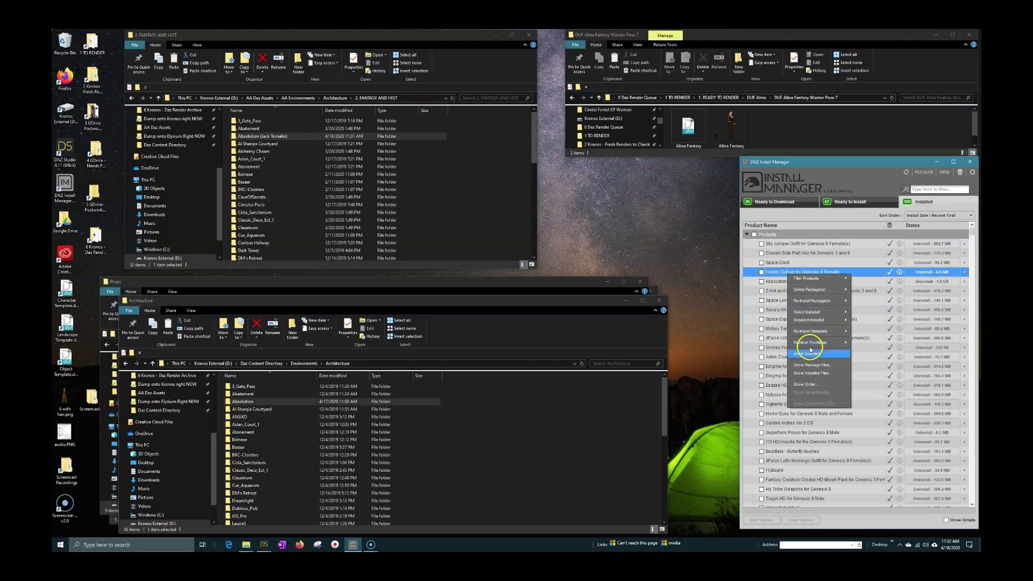
{"action": "left_click", "coordinate": [816, 374]}
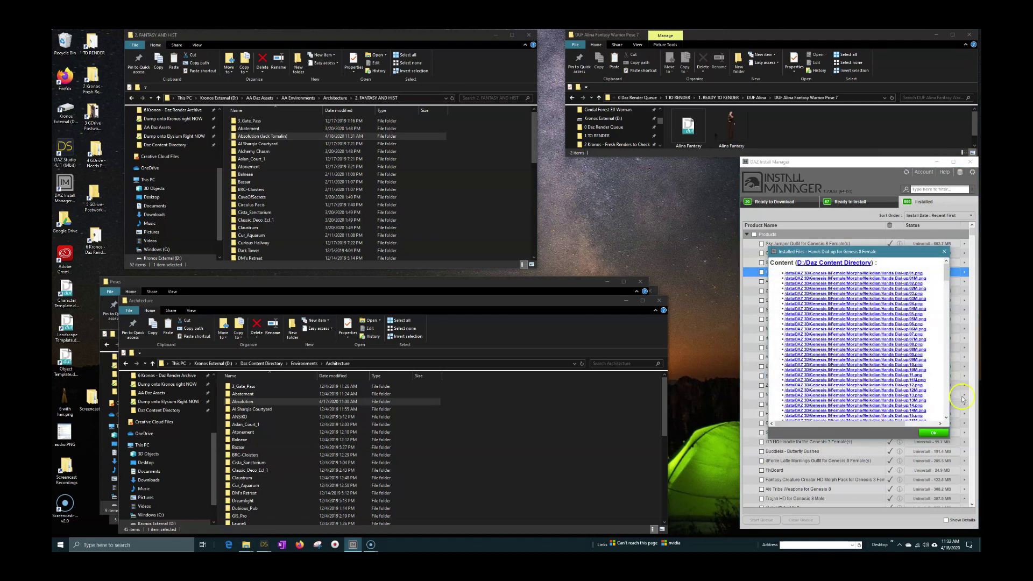
{"action": "scroll", "coordinate": [949, 400], "scroll_direction": "down", "scroll_amount": 15}
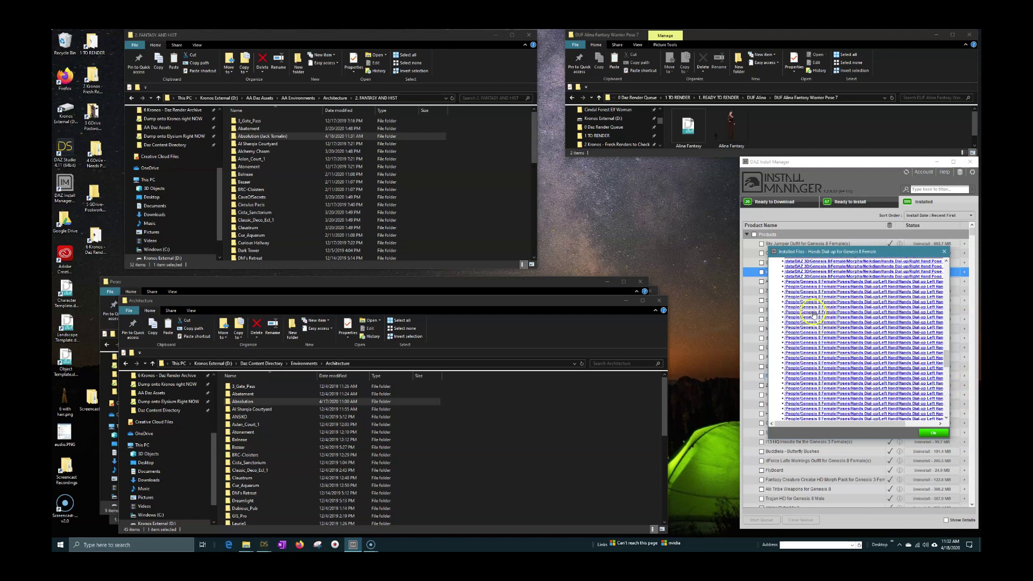
{"action": "left_click", "coordinate": [814, 314]}
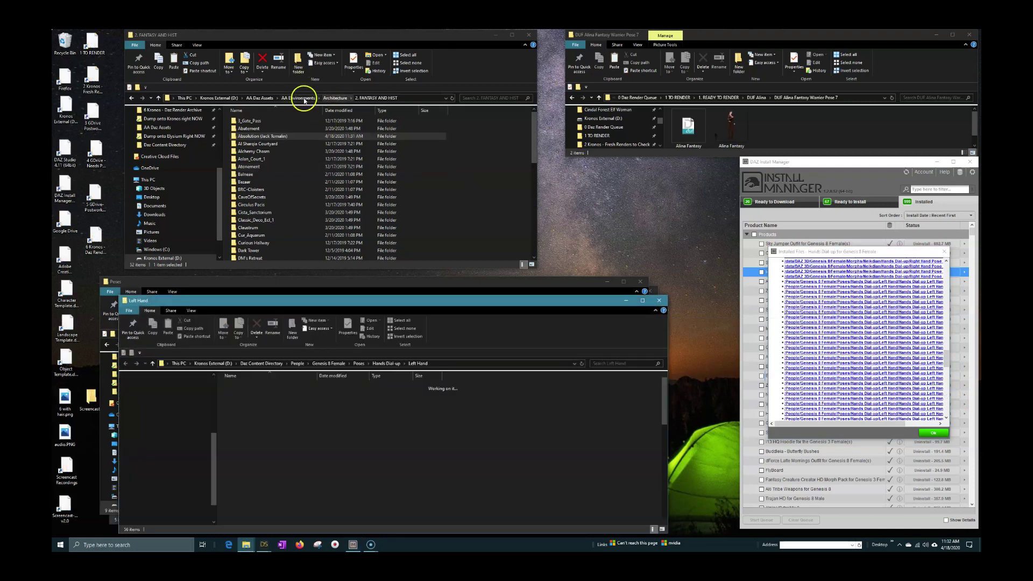
- Navigate the assets Explorer window to AA Daz Assets > AA Poses
{"action": "left_click", "coordinate": [285, 103]}
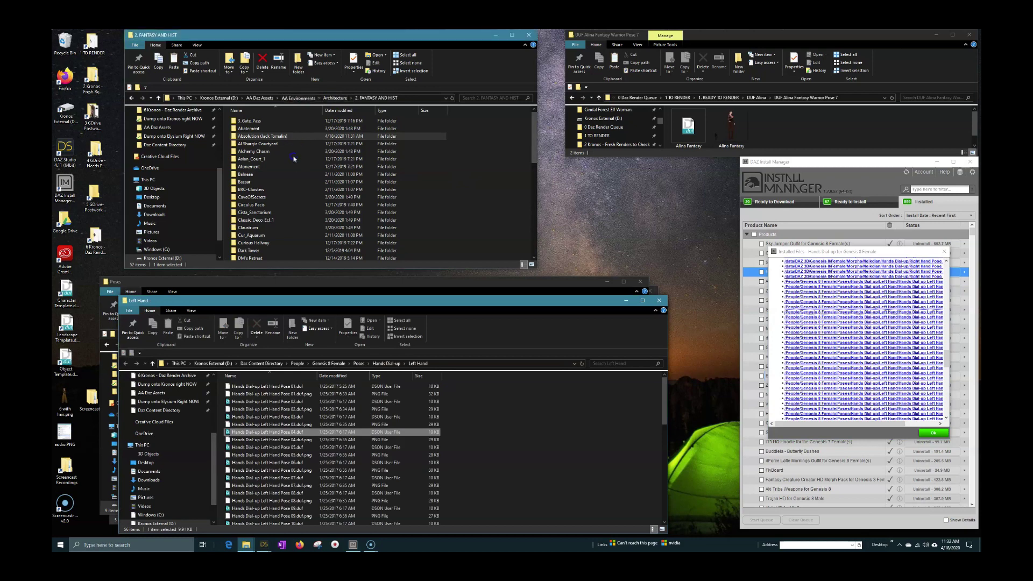
{"action": "left_click", "coordinate": [258, 99]}
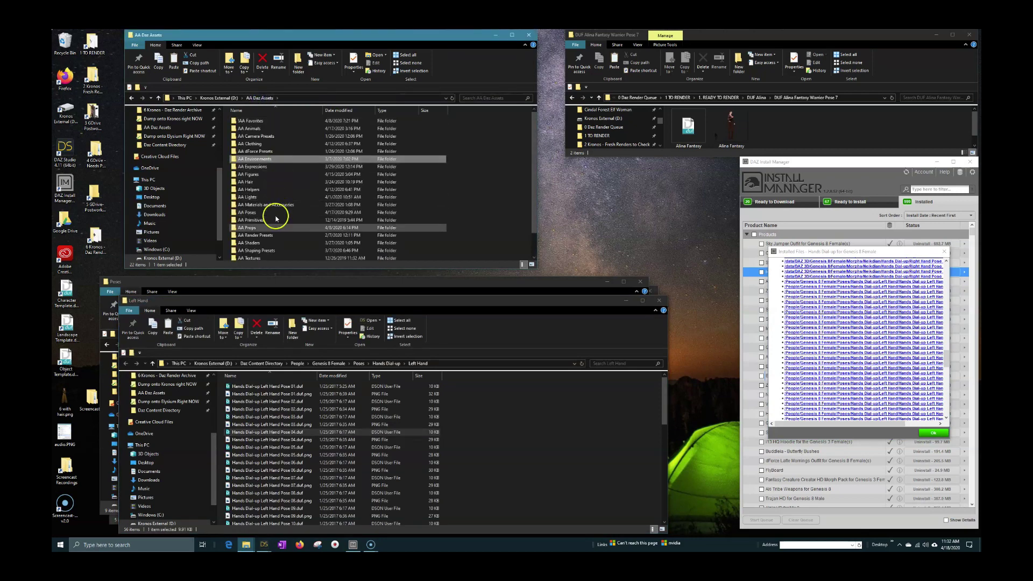
{"action": "double_click", "coordinate": [254, 212]}
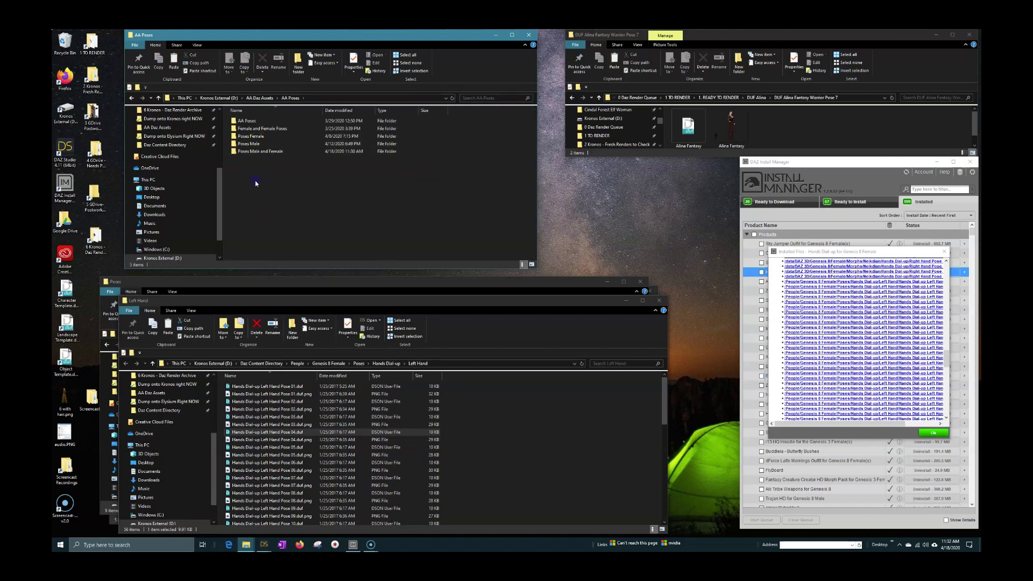
- Create a new folder named 'Poses Hands G8F' in AA Poses
{"action": "left_click", "coordinate": [303, 63]}
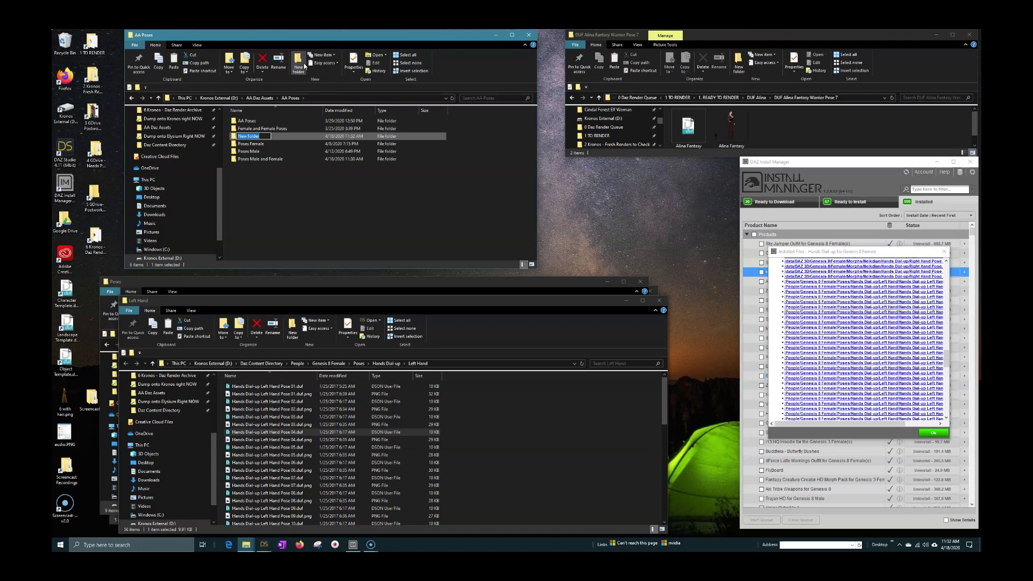
{"action": "type", "text": "Hands"}
{"action": "key", "text": "Return"}
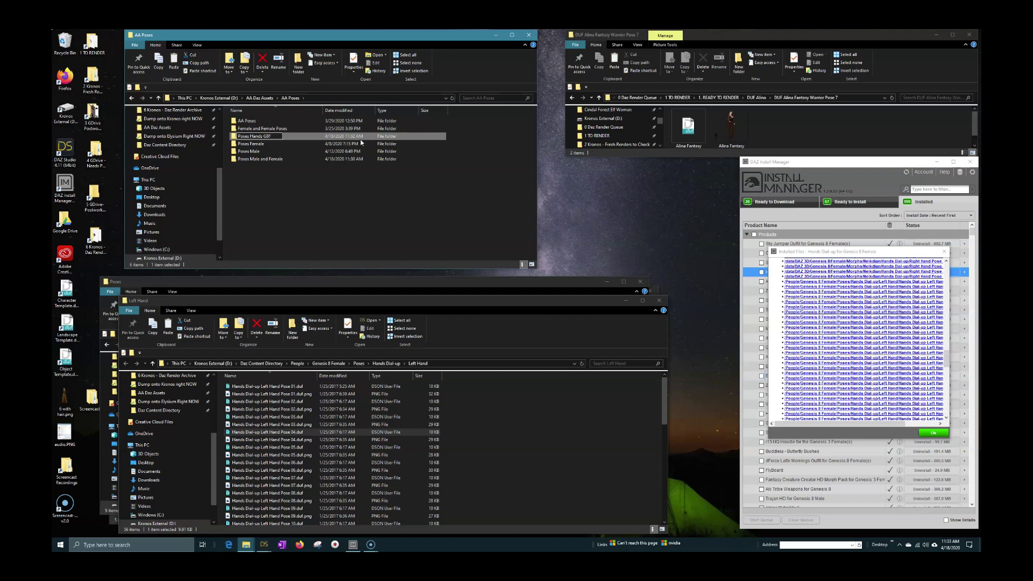
- Paste the Hands Dial-up folder into the empty Poses Hands G8F folder
{"action": "left_click", "coordinate": [286, 143]}
{"action": "double_click", "coordinate": [254, 144]}
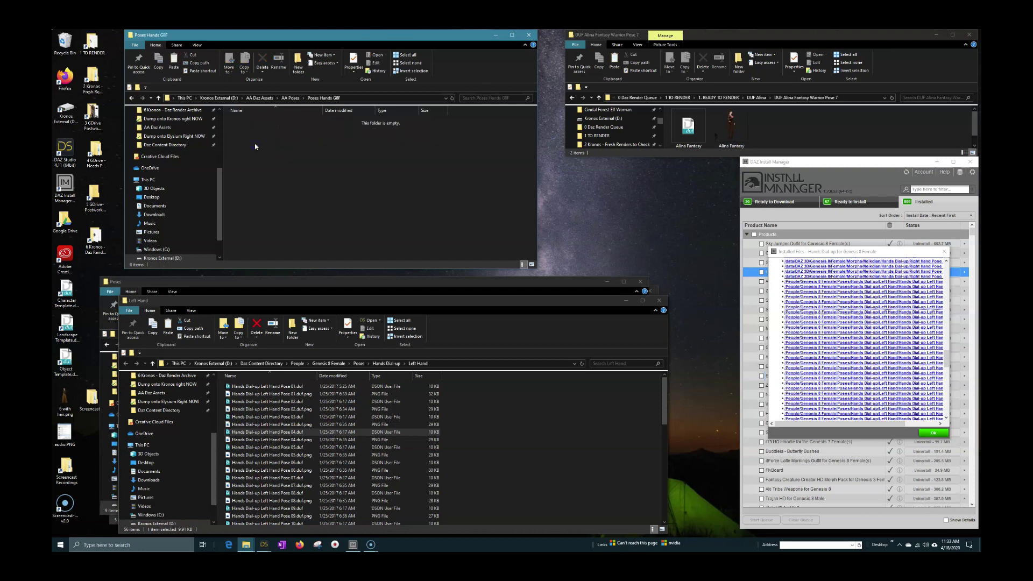
{"action": "left_click", "coordinate": [290, 98]}
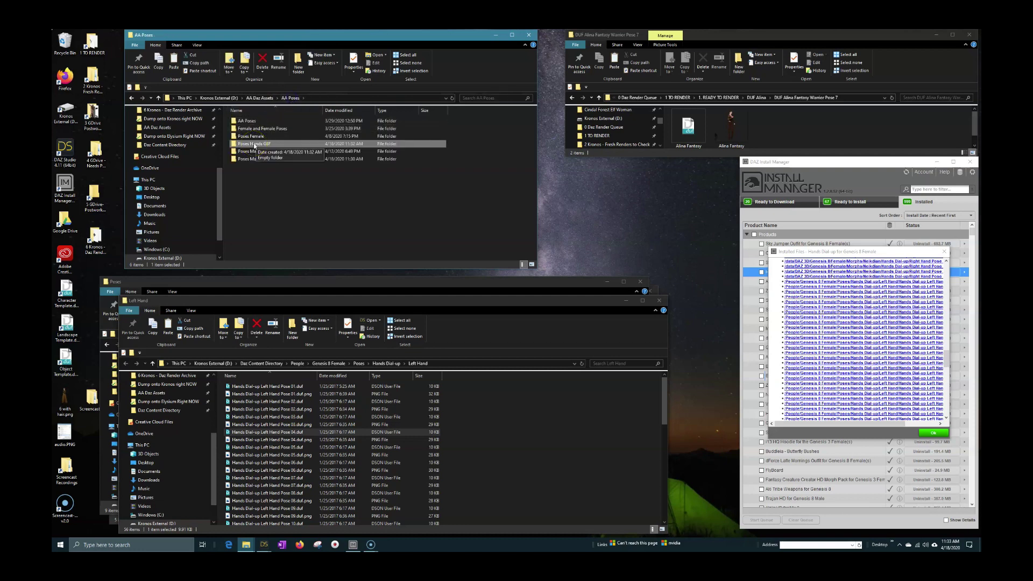
{"action": "double_click", "coordinate": [254, 145]}
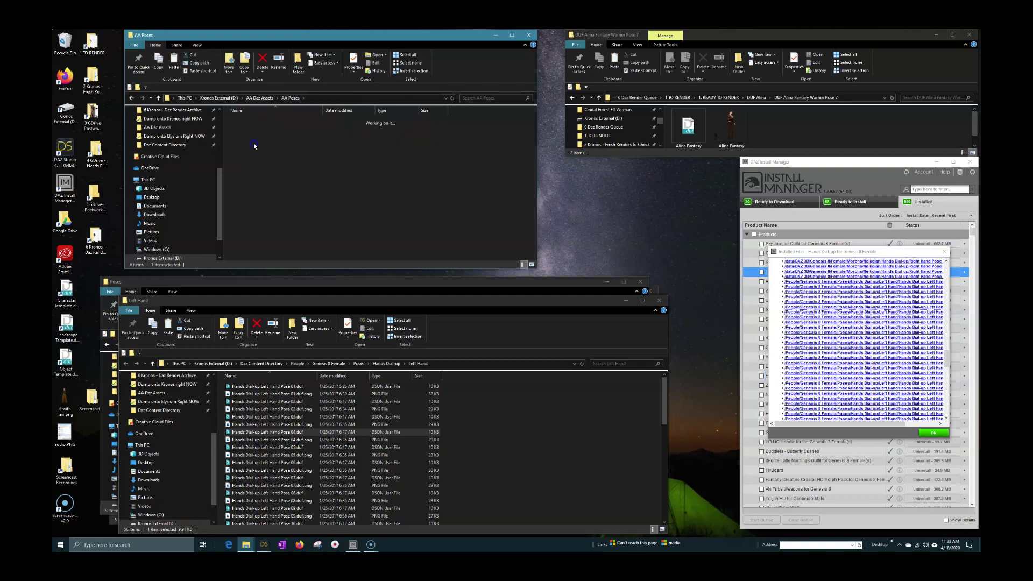
{"action": "left_click", "coordinate": [360, 364]}
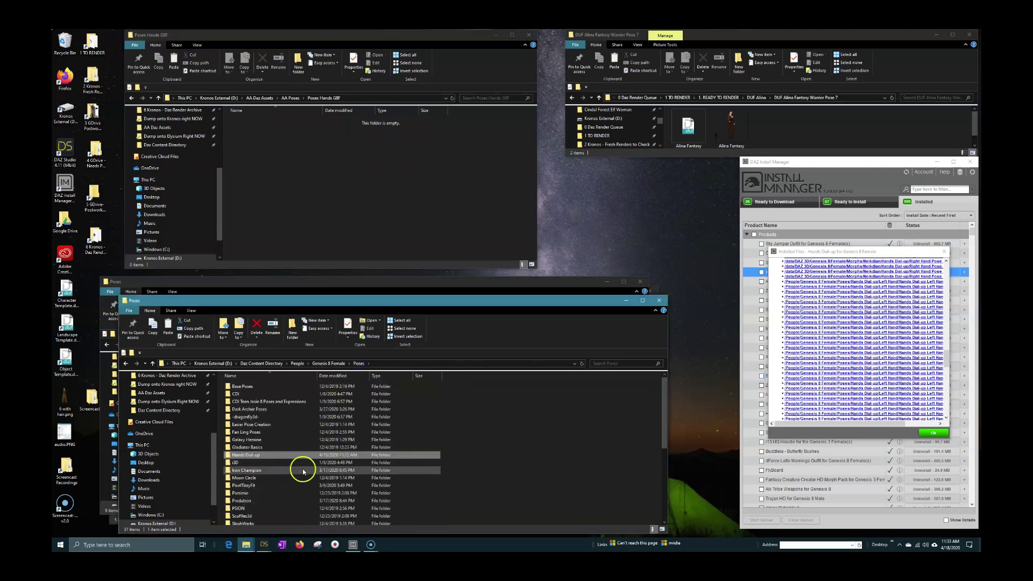
{"action": "left_click", "coordinate": [302, 172]}
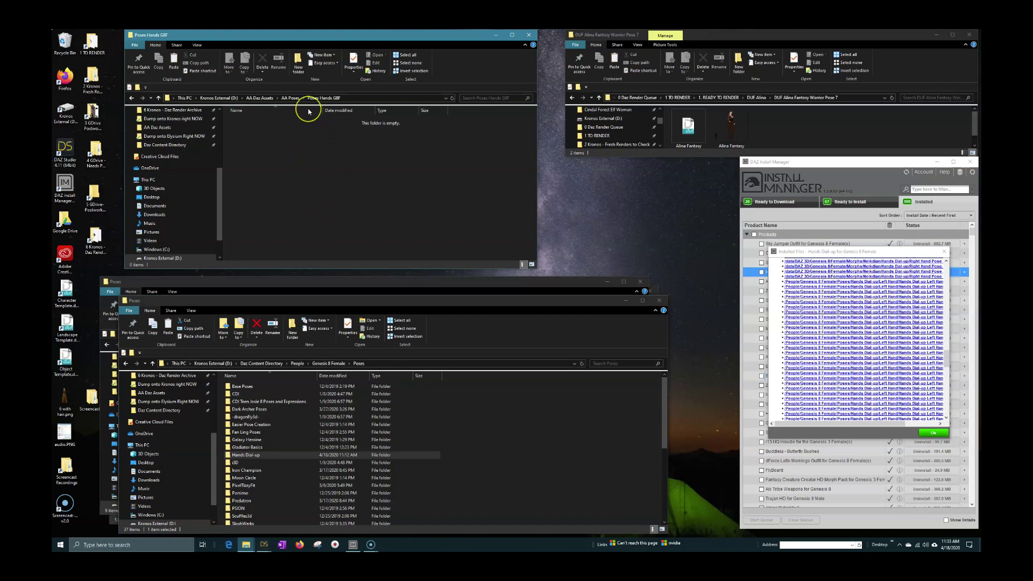
{"action": "key", "text": "ctrl+v"}
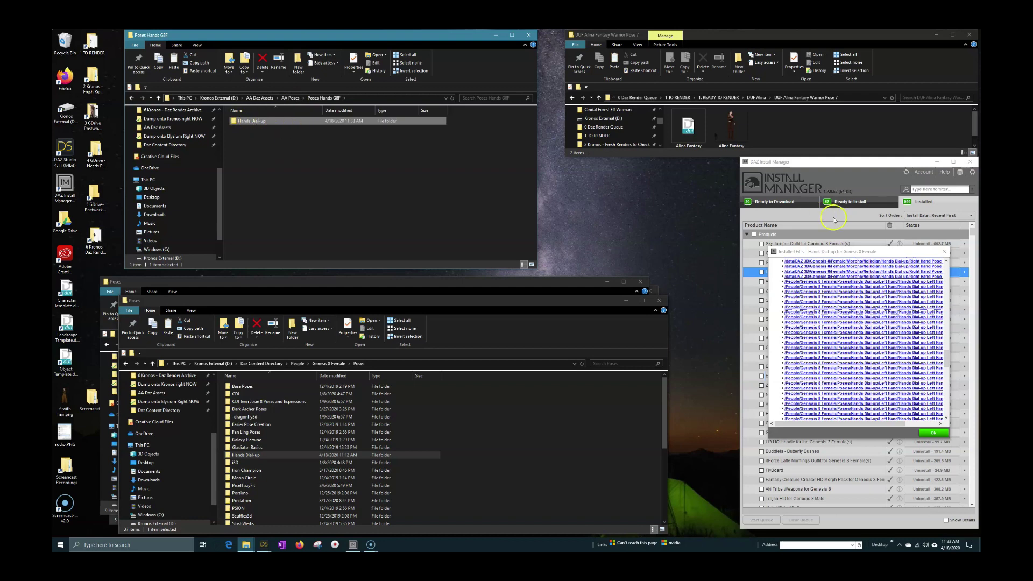
- Rename the pasted folder to 'Hands Dial-up Poses (Daz3D)'
{"action": "left_click", "coordinate": [250, 122]}
{"action": "left_click", "coordinate": [307, 120]}
{"action": "type", "text": "(Daz3D"}
{"action": "key", "text": "Return"}
{"action": "left_click", "coordinate": [245, 122]}
{"action": "left_click", "coordinate": [264, 122]}
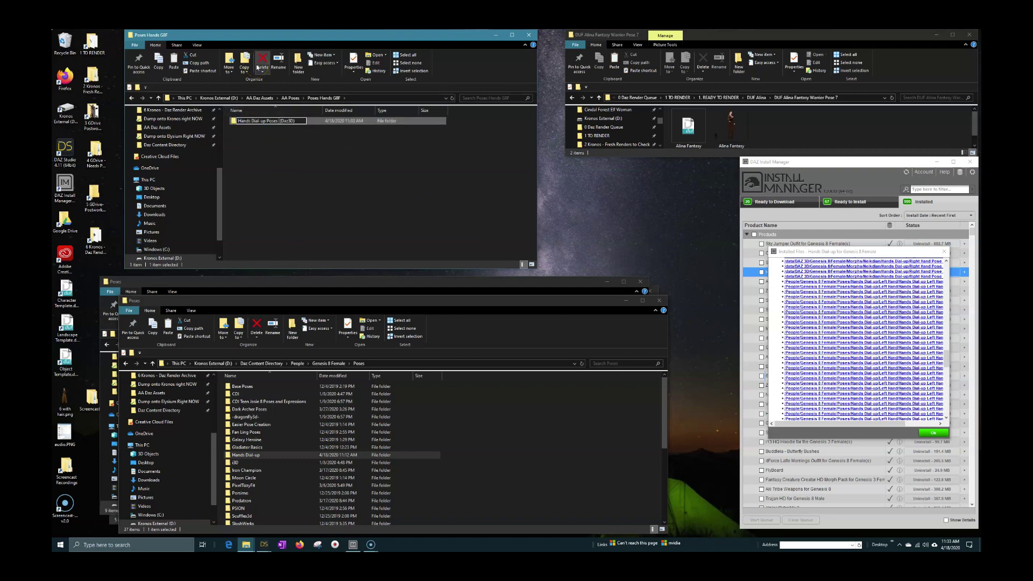
- Finish the Hands Dial-up Poses (Daz3D) rename, then swap to Space Dock's installed files list
{"action": "left_click", "coordinate": [261, 64]}
{"action": "left_click", "coordinate": [735, 312]}
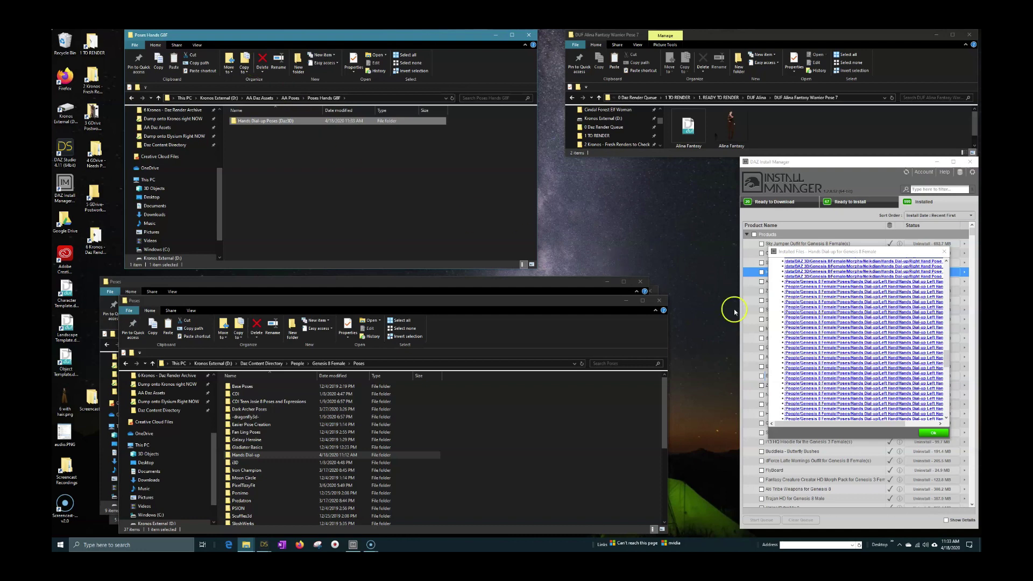
{"action": "left_click", "coordinate": [934, 433]}
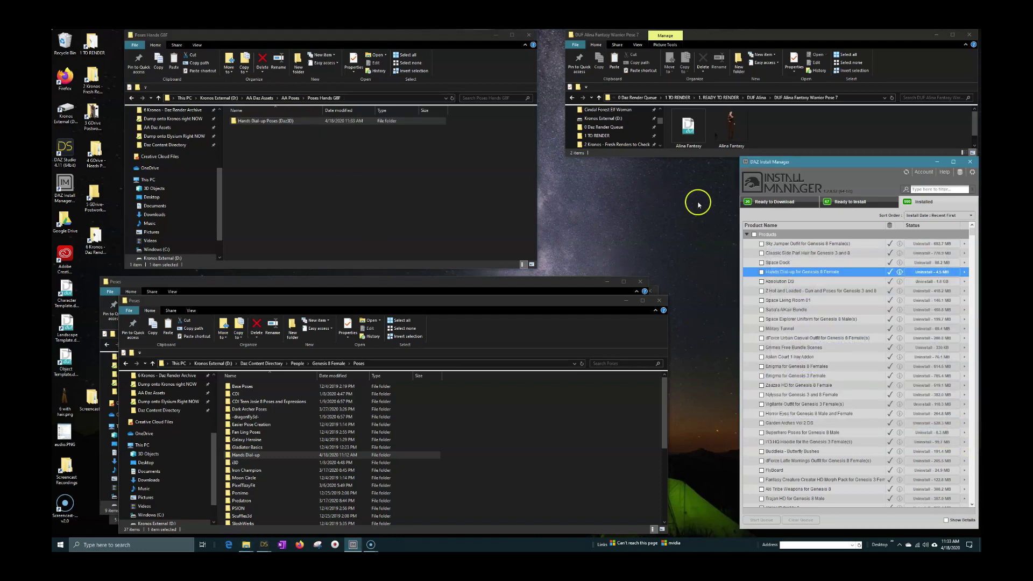
{"action": "right_click", "coordinate": [775, 264]}
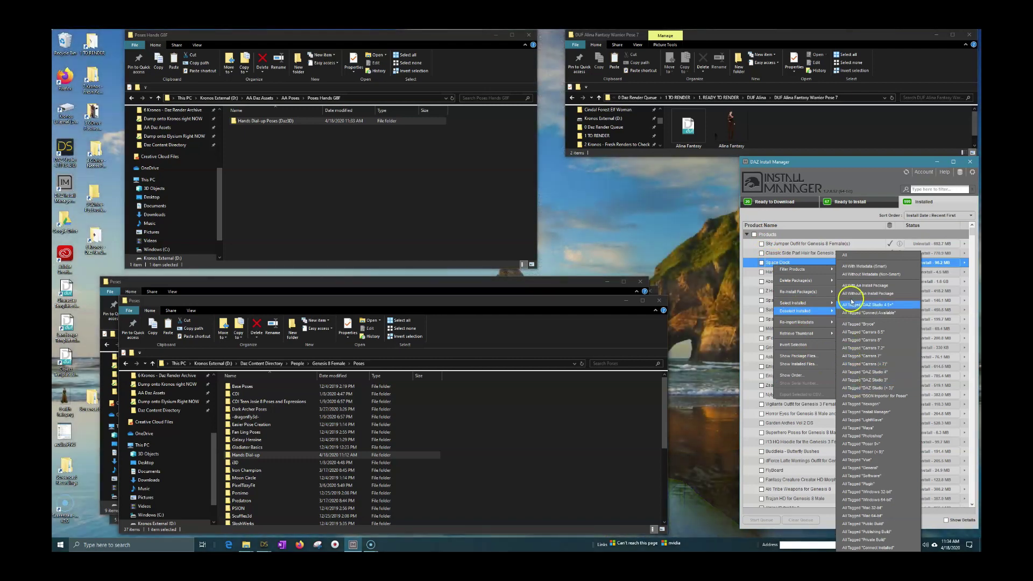
{"action": "left_click", "coordinate": [794, 364]}
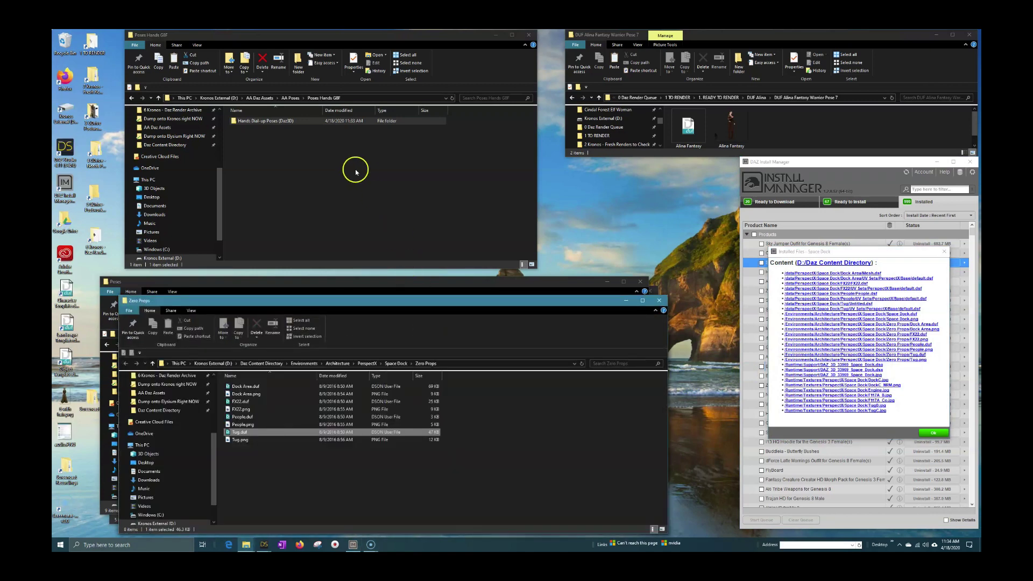
- Browse to AA Daz Assets > AA Environments > Architecture > 3. SCIFI
{"action": "left_click", "coordinate": [265, 100]}
{"action": "left_click", "coordinate": [265, 100]}
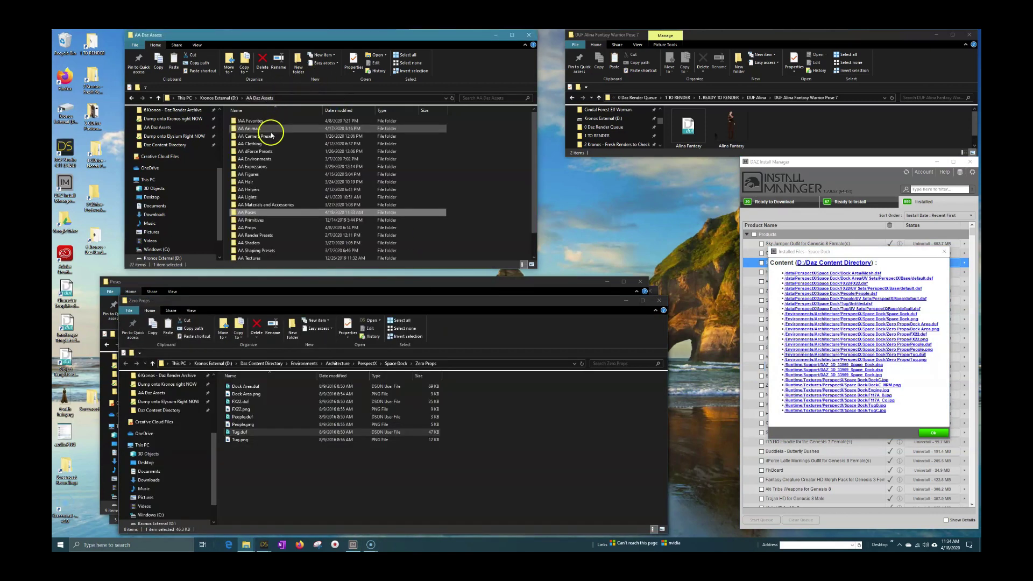
{"action": "double_click", "coordinate": [255, 159]}
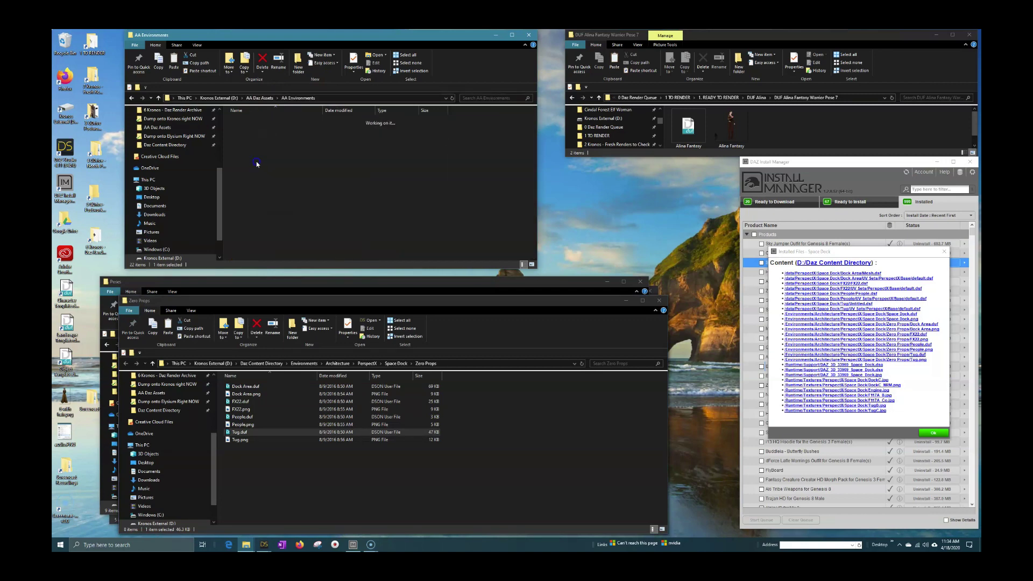
{"action": "double_click", "coordinate": [246, 128]}
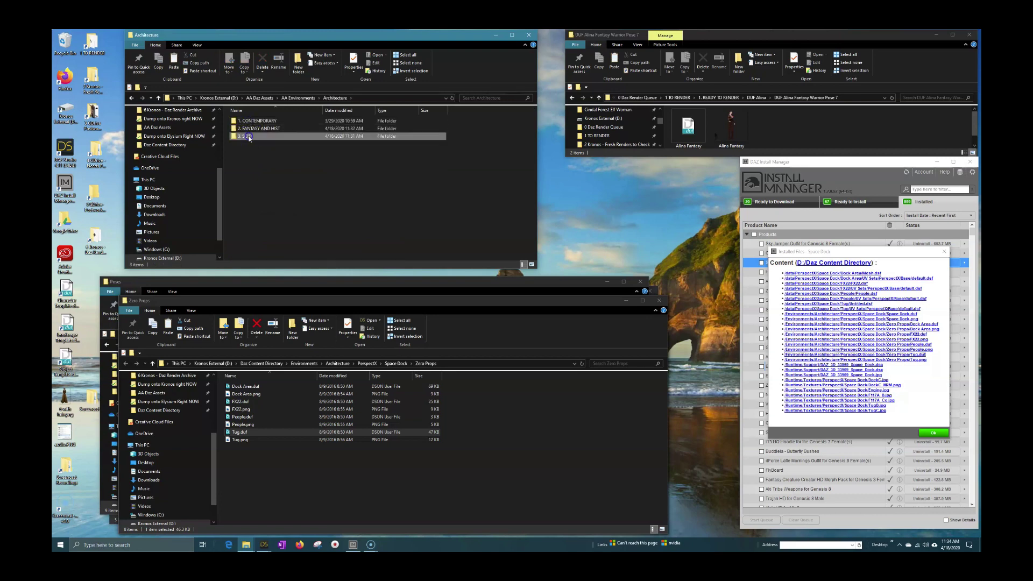
{"action": "double_click", "coordinate": [246, 136]}
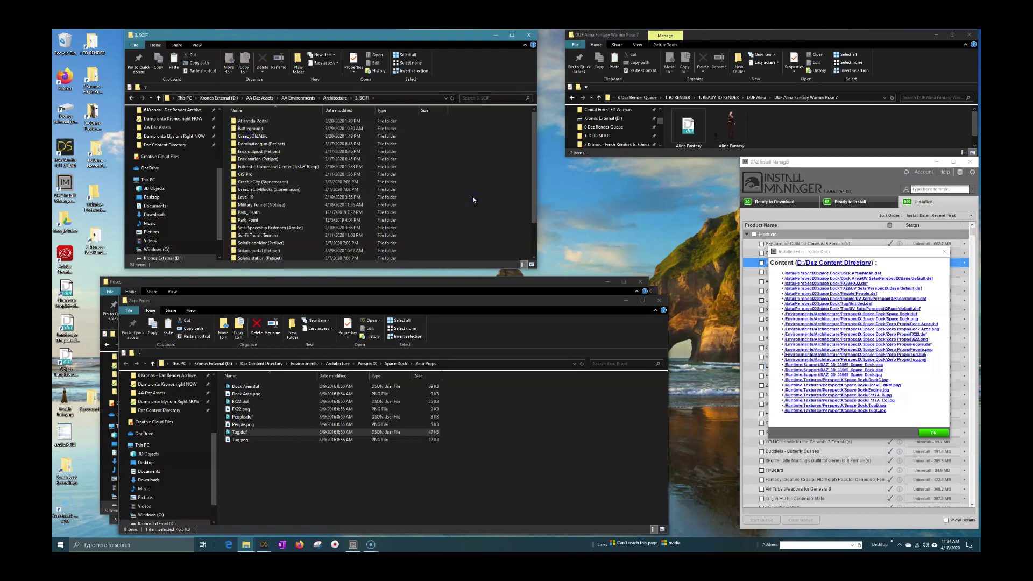
- Close Space Dock's file list and list Classic Side Part Hair's installed files
{"action": "left_click", "coordinate": [933, 432]}
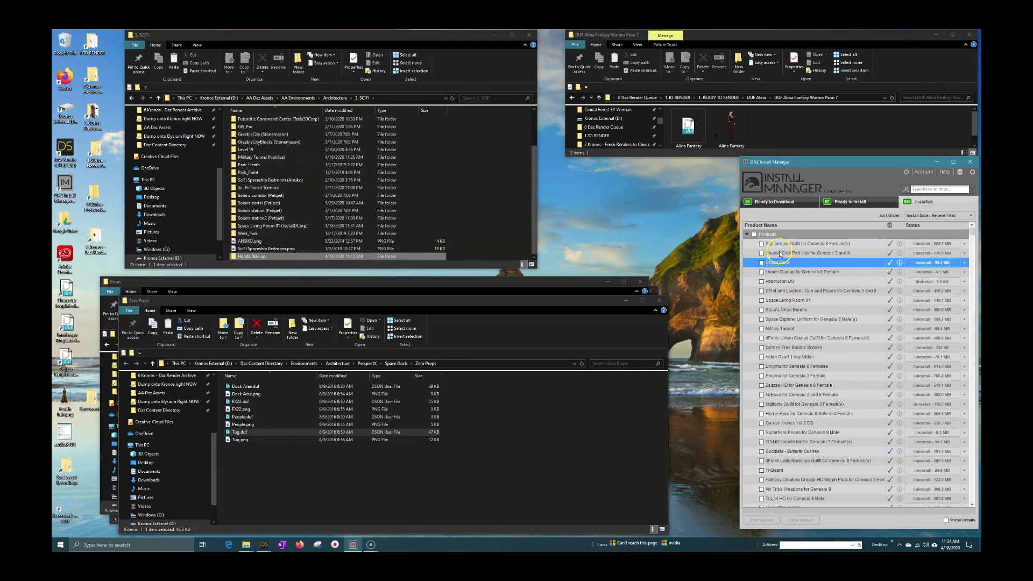
{"action": "right_click", "coordinate": [780, 253]}
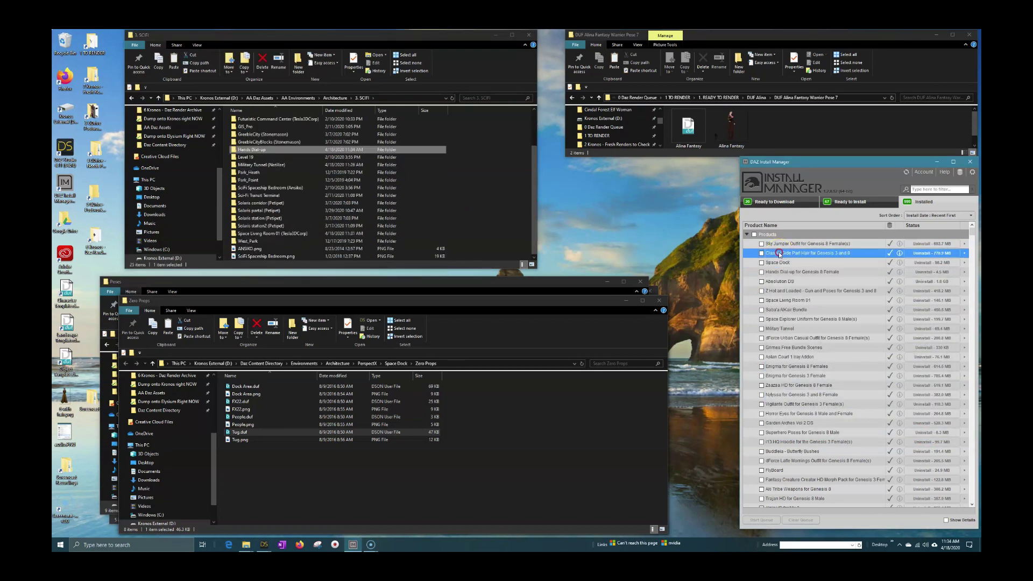
{"action": "left_click", "coordinate": [809, 352]}
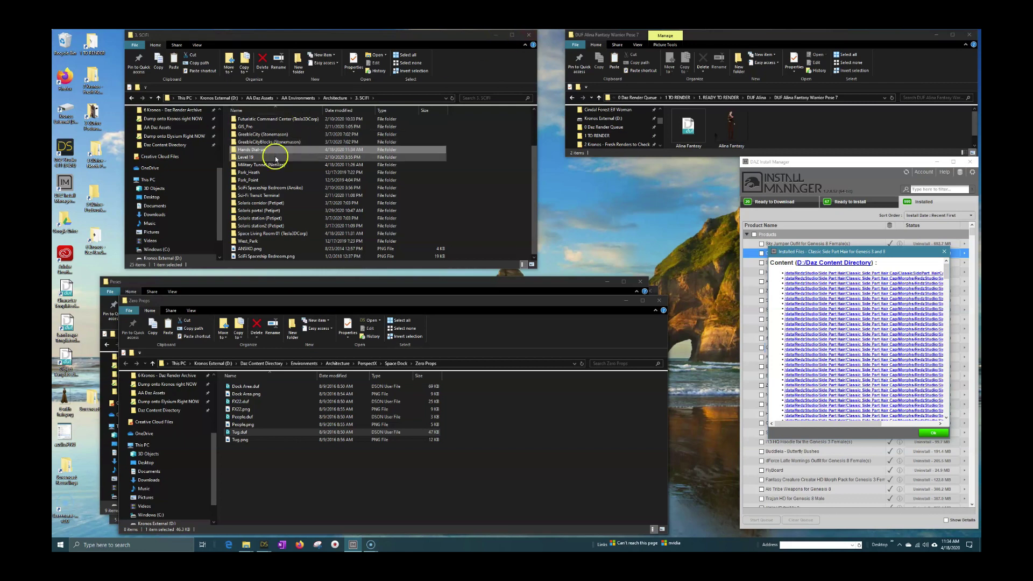
- Check the Hands Dial-up folder in 3. SCIFI, holding Left Hand and Right Hand
{"action": "left_click", "coordinate": [255, 152]}
{"action": "left_click", "coordinate": [257, 152]}
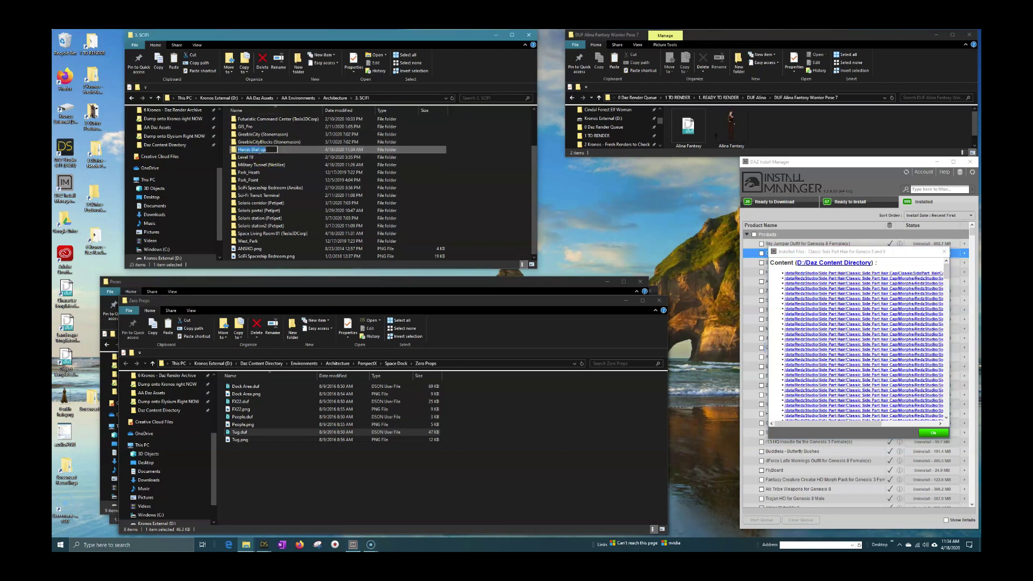
{"action": "left_click", "coordinate": [233, 150]}
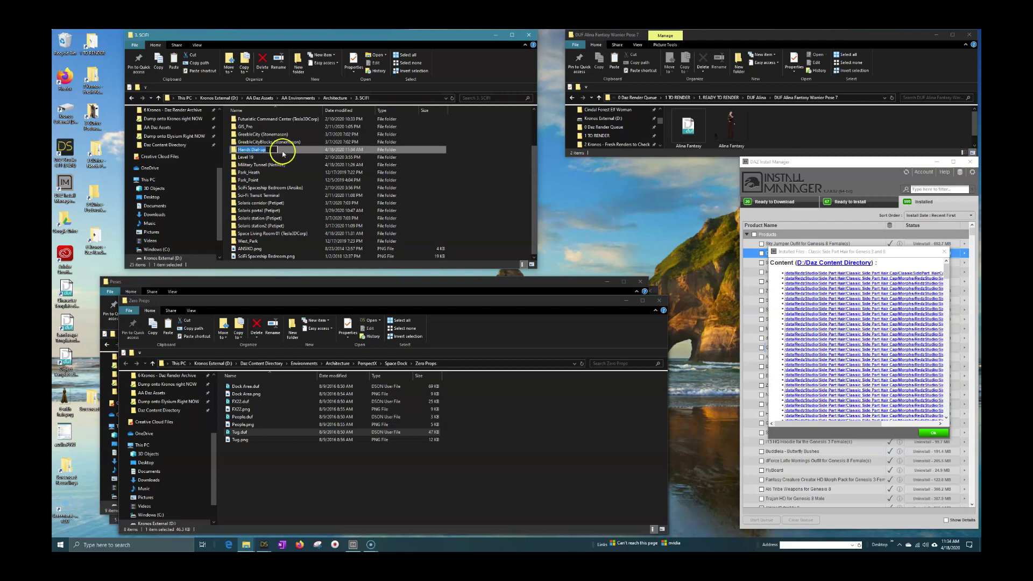
{"action": "double_click", "coordinate": [283, 154]}
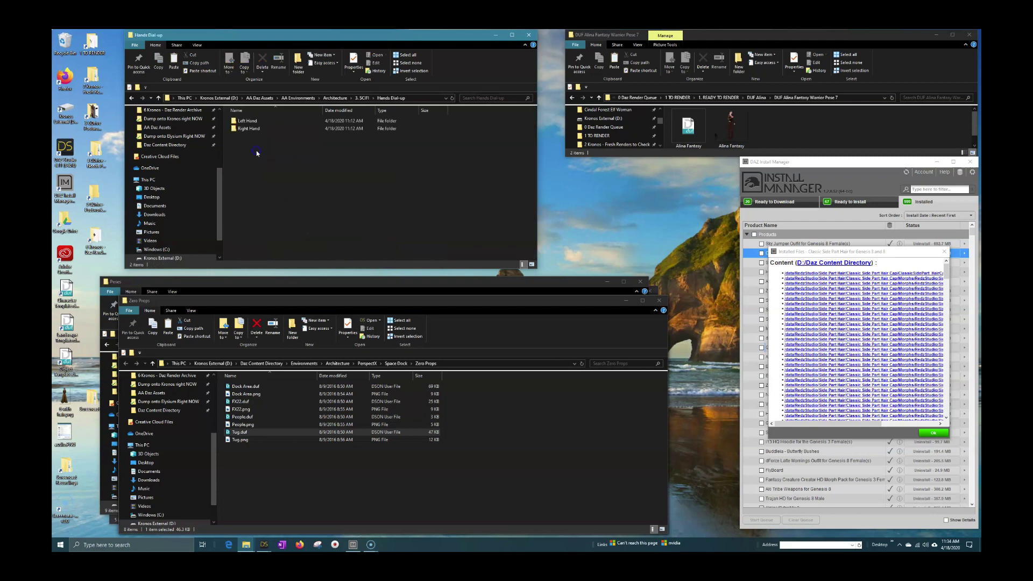
{"action": "left_click", "coordinate": [359, 98]}
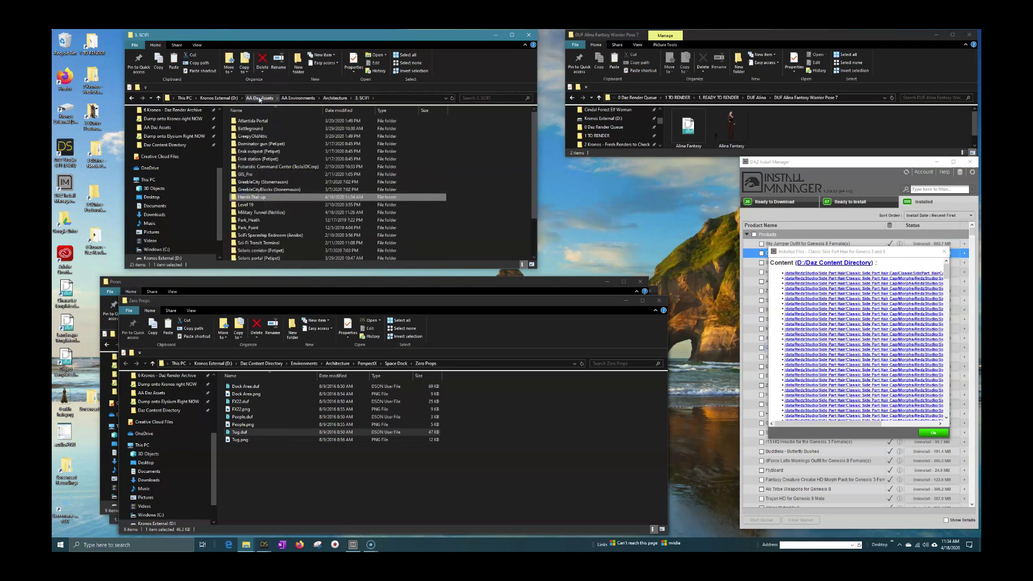
- Move the Hands Dial-up folder from AA Daz Assets into AA Poses, then into Poses Hands G8F
{"action": "left_click", "coordinate": [260, 98]}
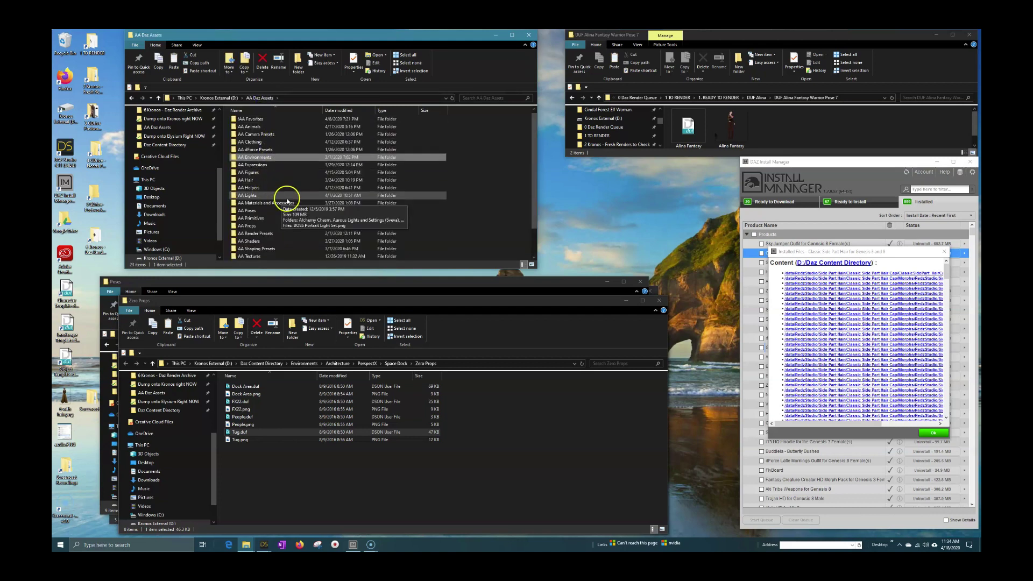
{"action": "scroll", "coordinate": [285, 199], "scroll_direction": "down", "scroll_amount": 2}
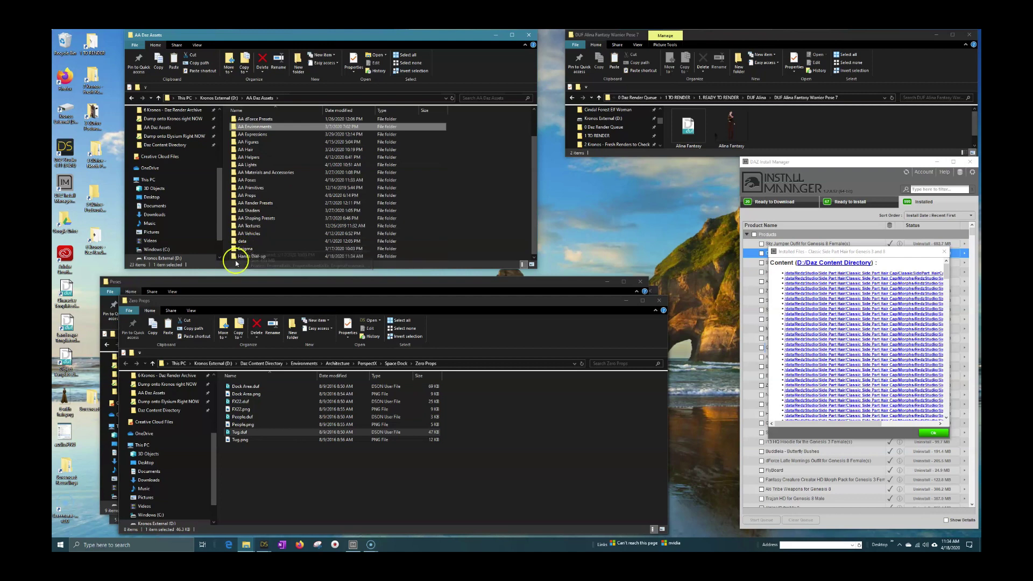
{"action": "left_click_drag", "start_coordinate": [236, 261], "coordinate": [251, 180]}
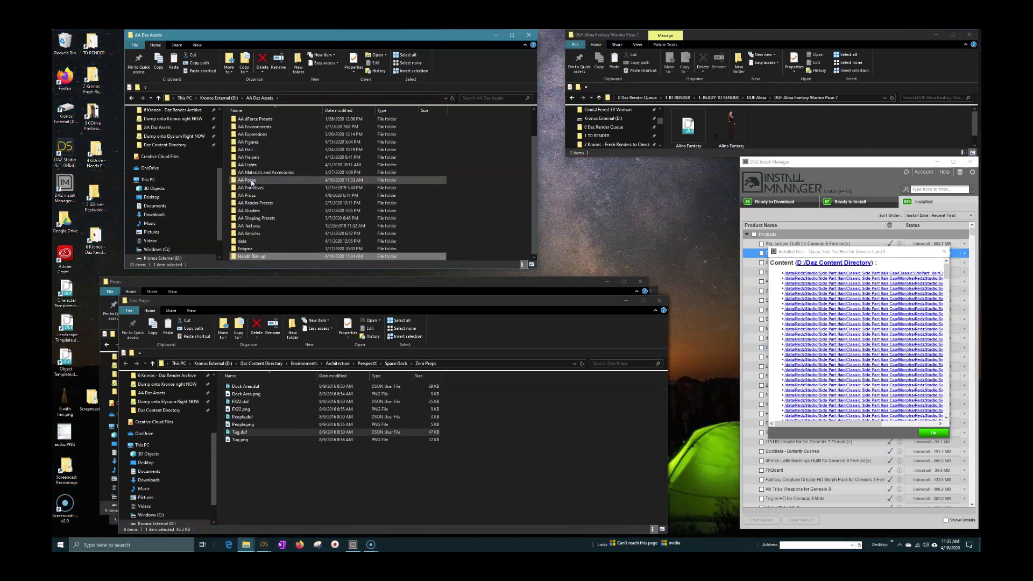
{"action": "left_click", "coordinate": [249, 187]}
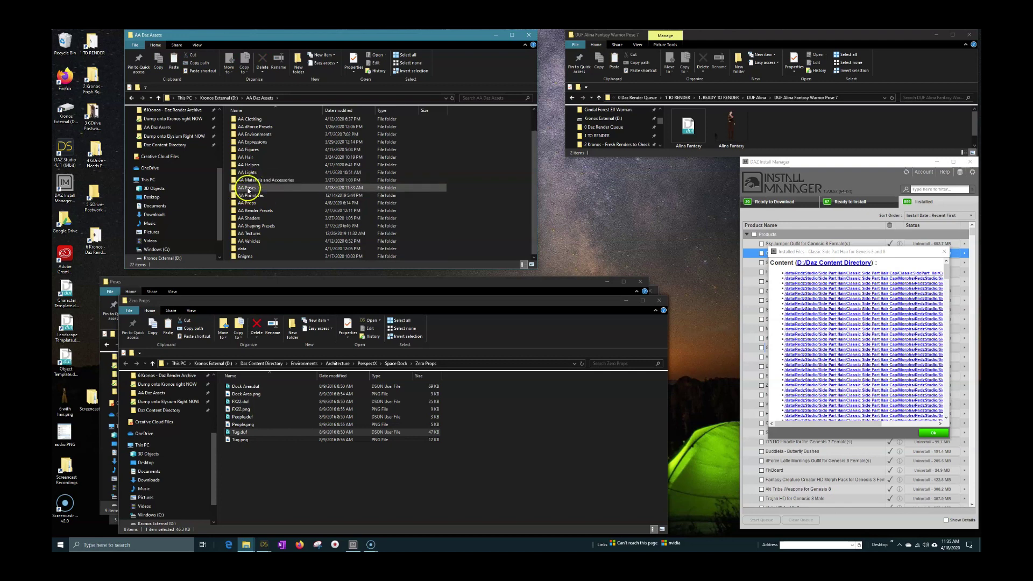
{"action": "double_click", "coordinate": [249, 188]}
{"action": "left_click", "coordinate": [252, 137]}
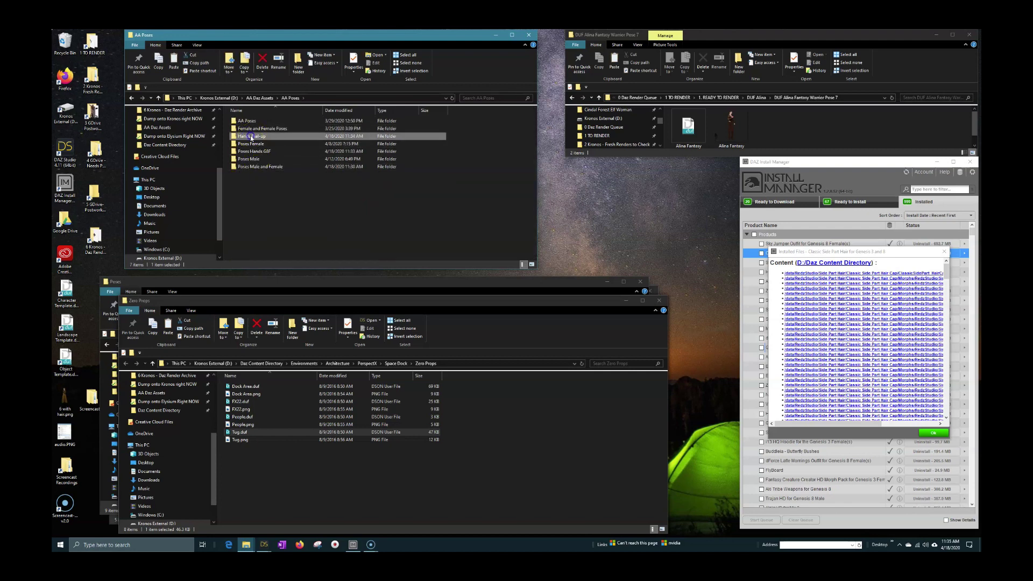
{"action": "left_click_drag", "start_coordinate": [233, 138], "coordinate": [285, 169]}
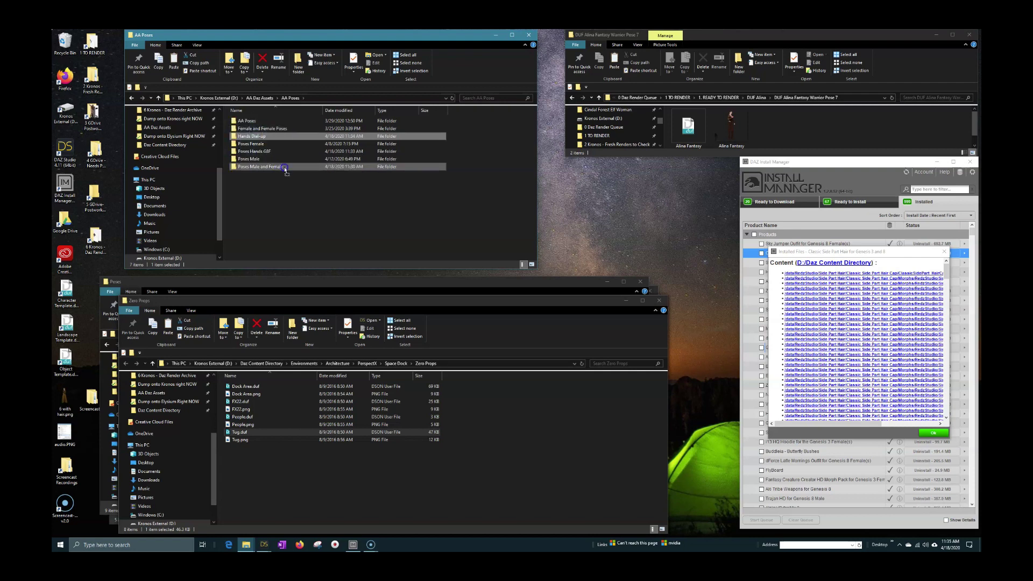
- Delete the stray Hands Dial-up copy inside Poses Hands G8F and return to AA Poses
{"action": "double_click", "coordinate": [256, 152]}
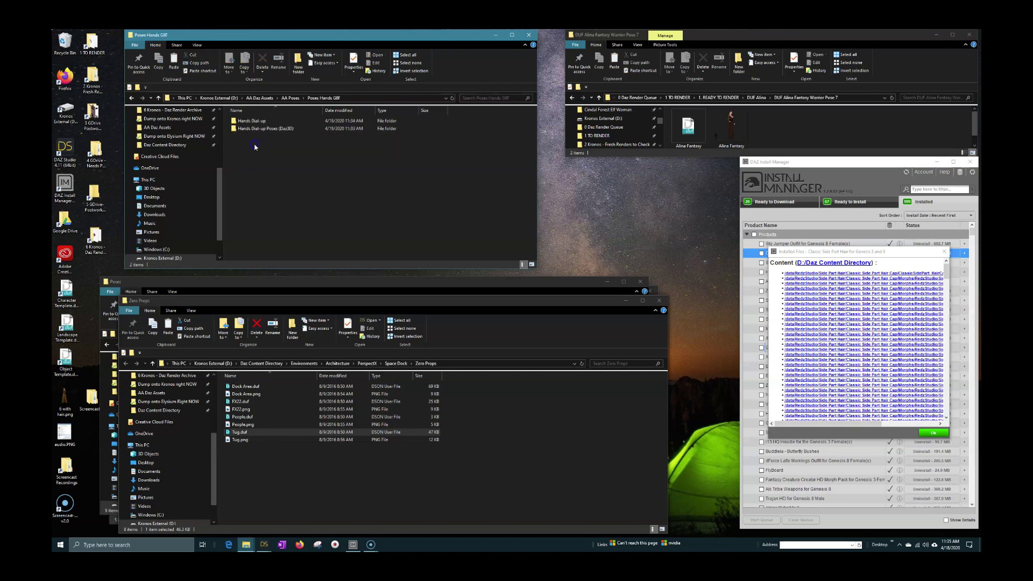
{"action": "left_click", "coordinate": [251, 122]}
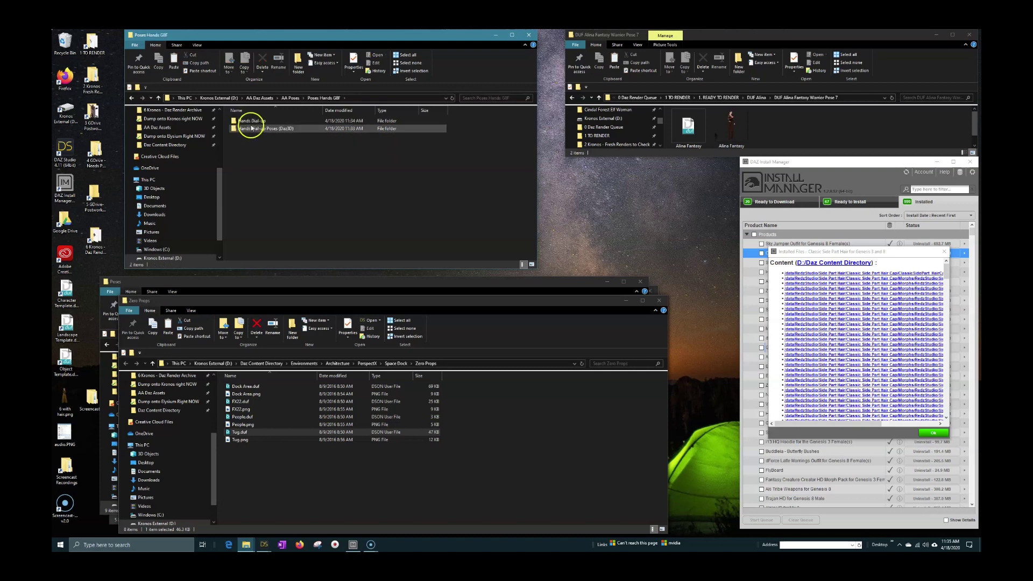
{"action": "right_click", "coordinate": [254, 126]}
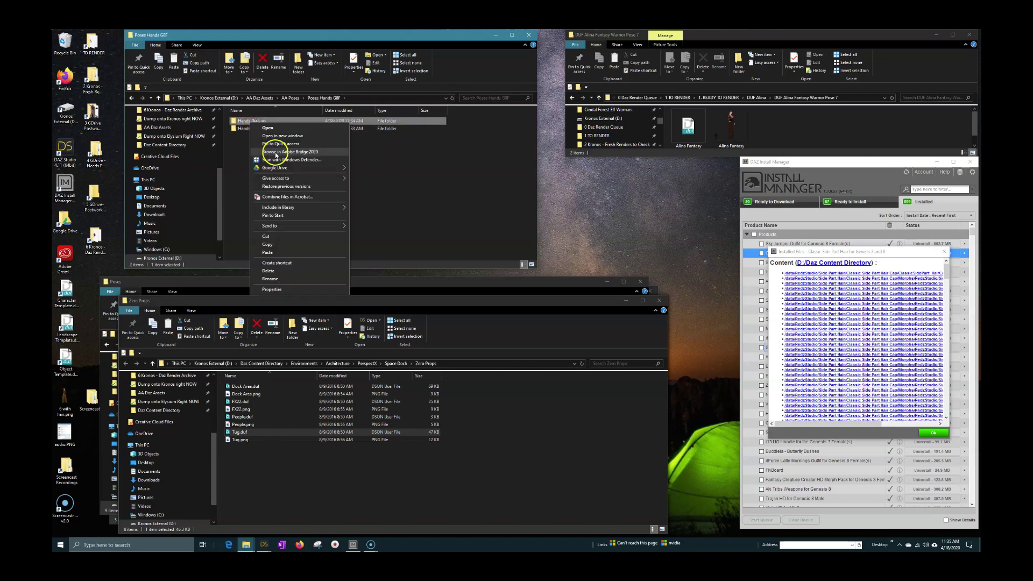
{"action": "left_click", "coordinate": [267, 273]}
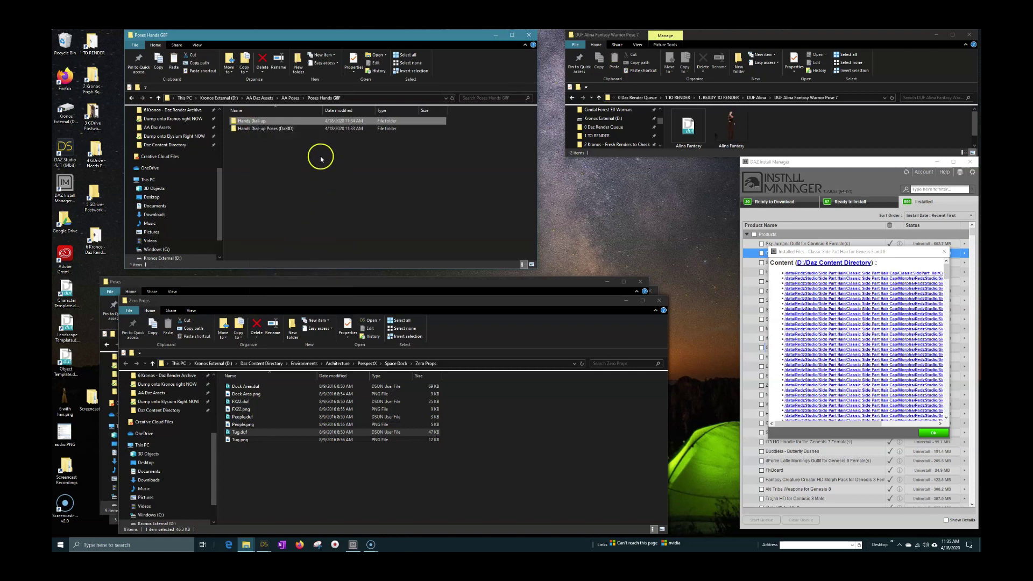
{"action": "left_click", "coordinate": [291, 98]}
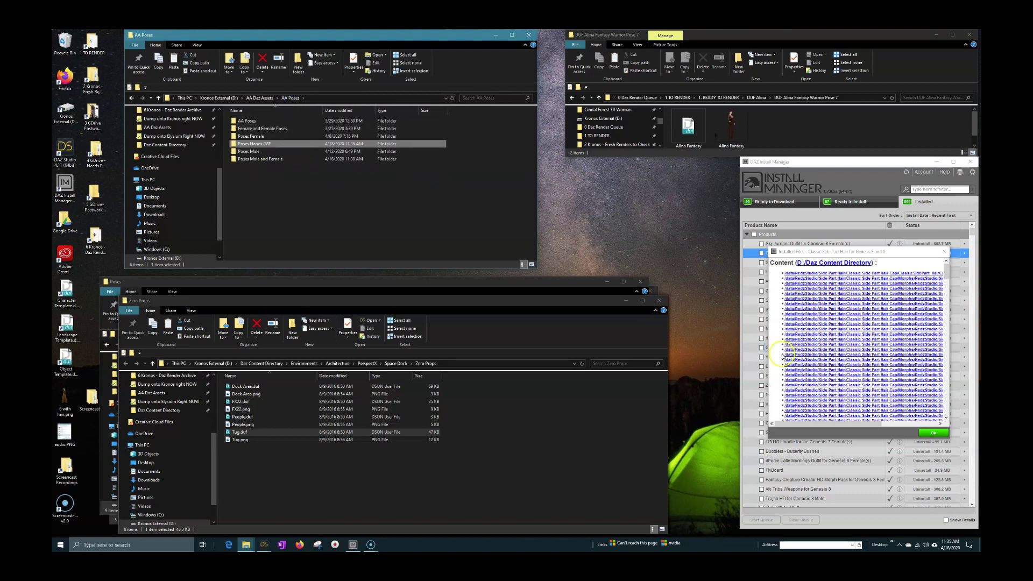
- Close the Classic Side Part Hair file list and locate Space Dock's library folder, Environments > Architecture > PerspectX
{"action": "left_click", "coordinate": [929, 434]}
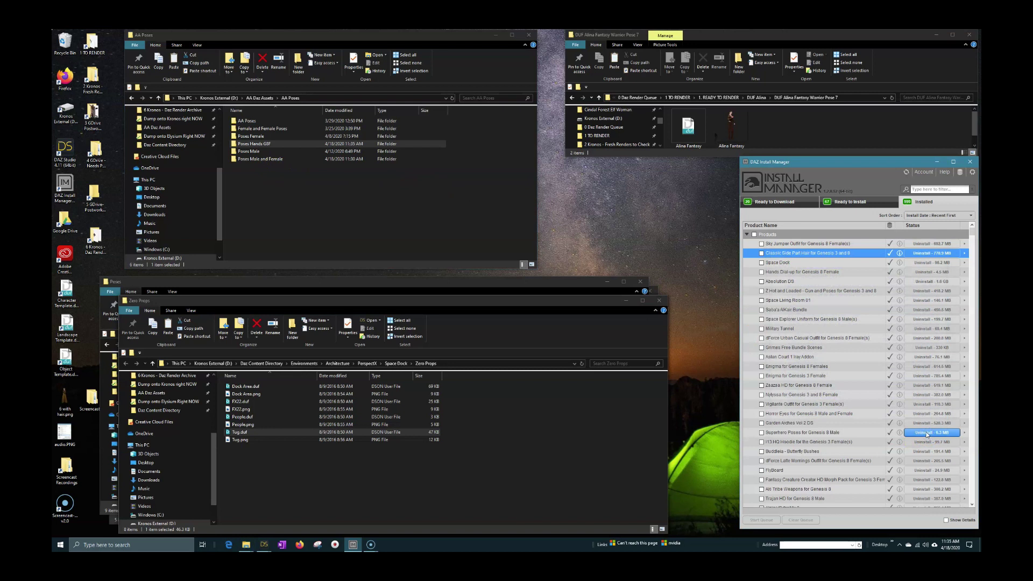
{"action": "right_click", "coordinate": [785, 245]}
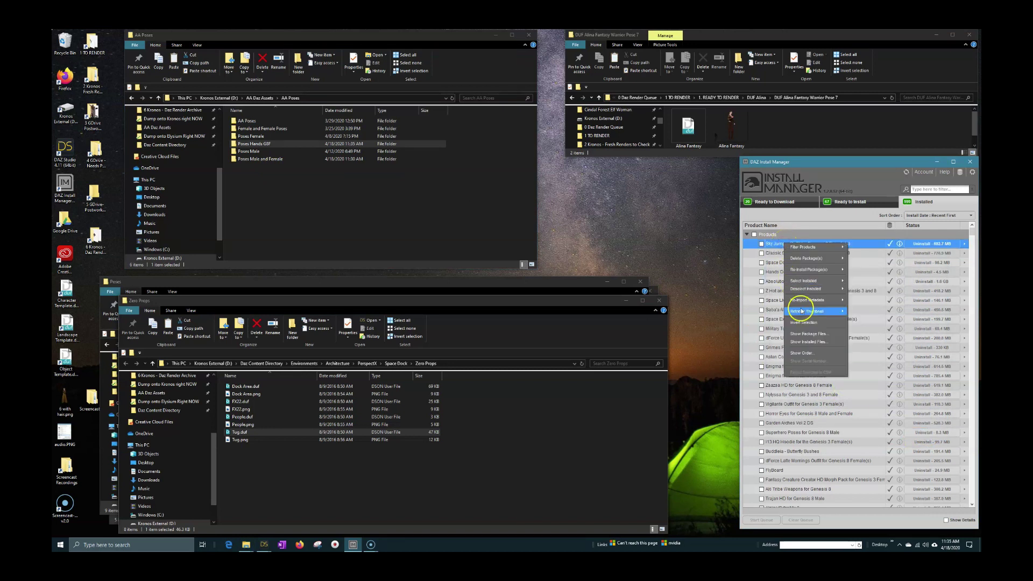
{"action": "left_click", "coordinate": [805, 343]}
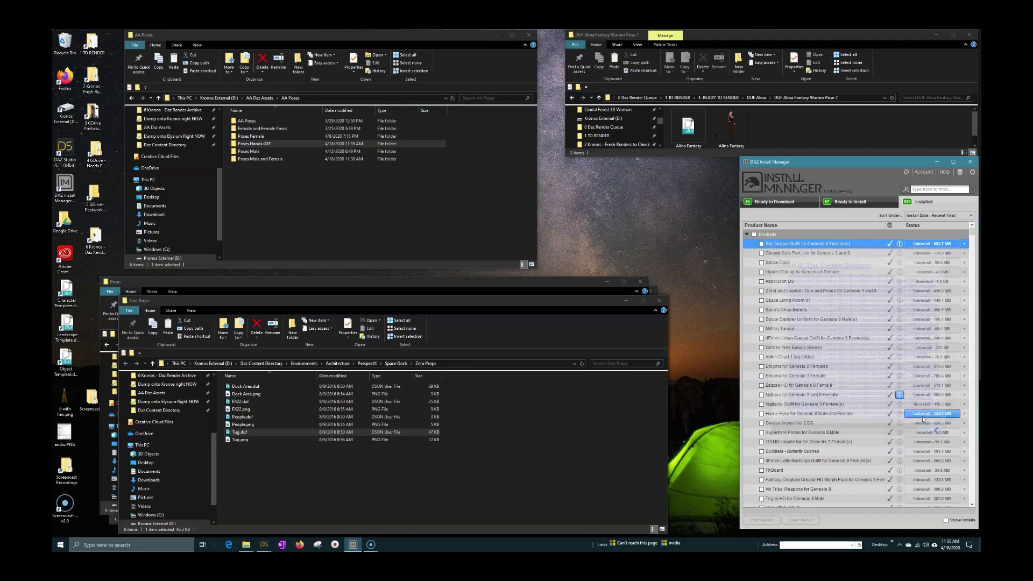
{"action": "left_click", "coordinate": [775, 264]}
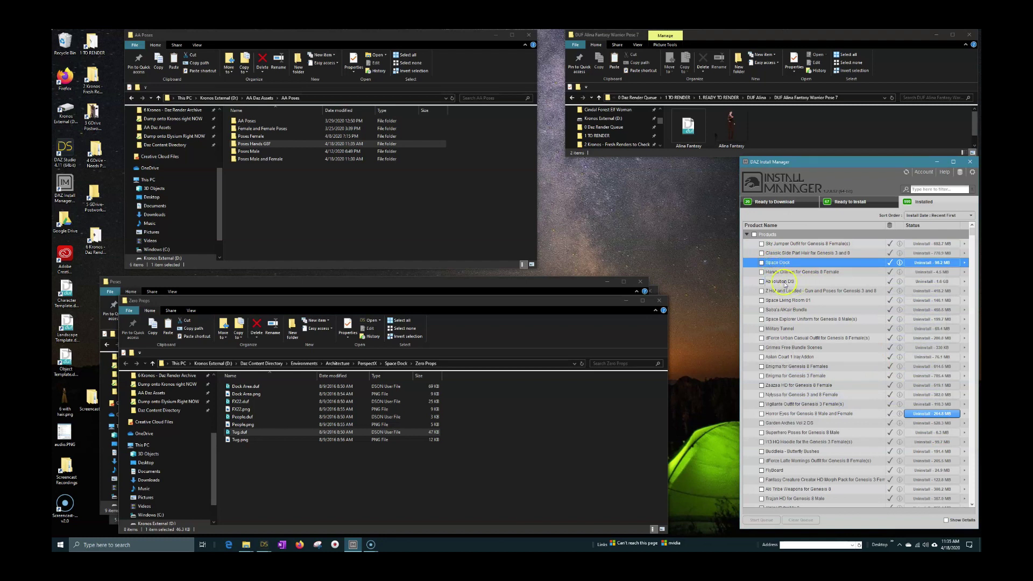
{"action": "left_click", "coordinate": [365, 364]}
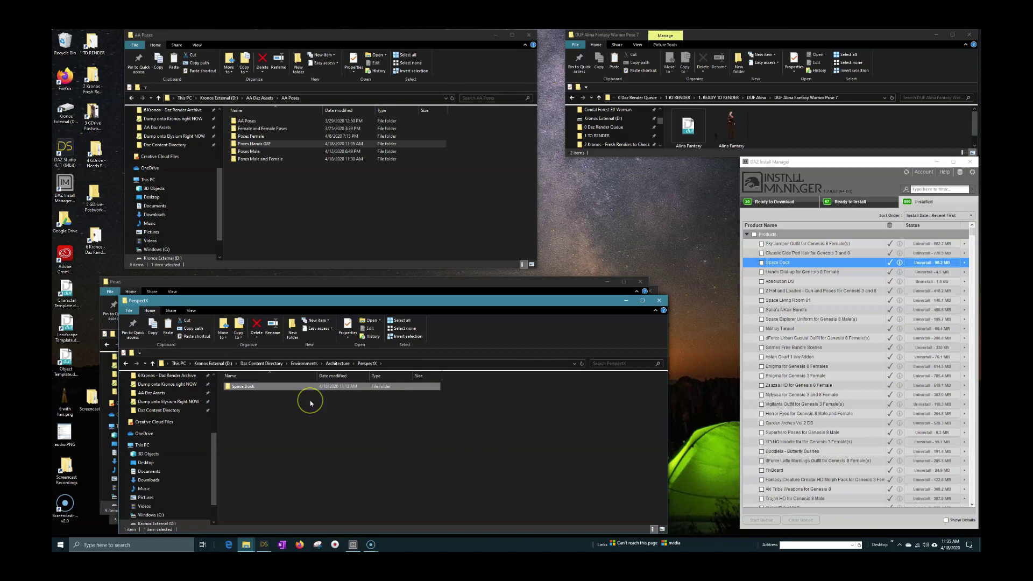